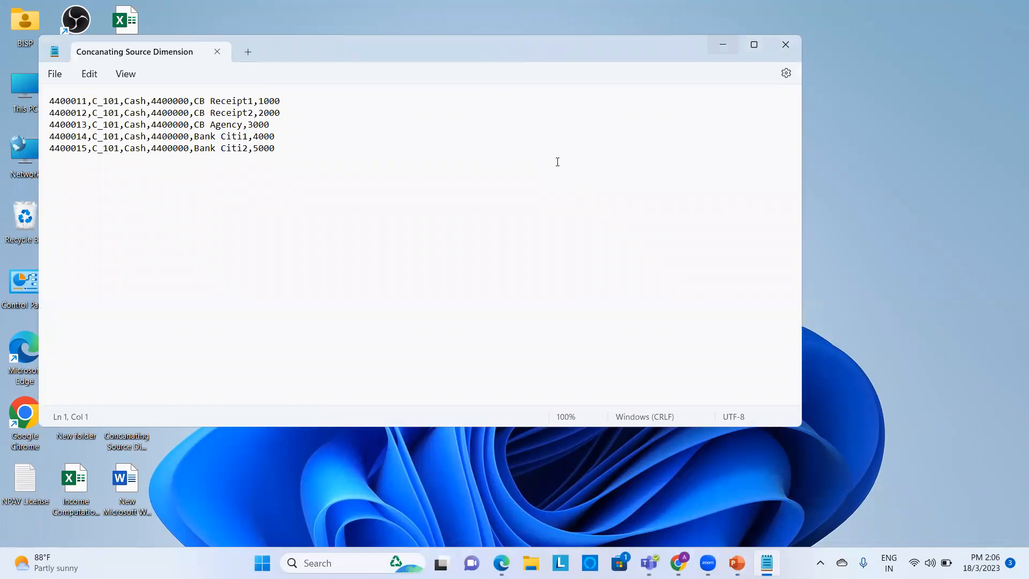
# - Maximize the source text file and examine its comma-separated columns, from the account codes to the amounts
pyautogui.press('super+Up')
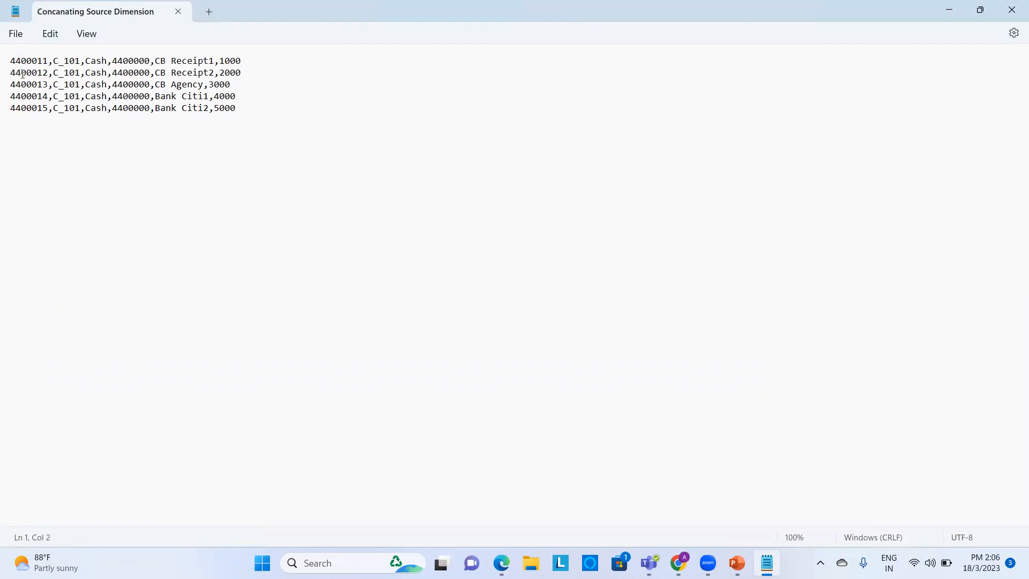
pyautogui.moveTo(23, 75); pyautogui.dragTo(59, 61)
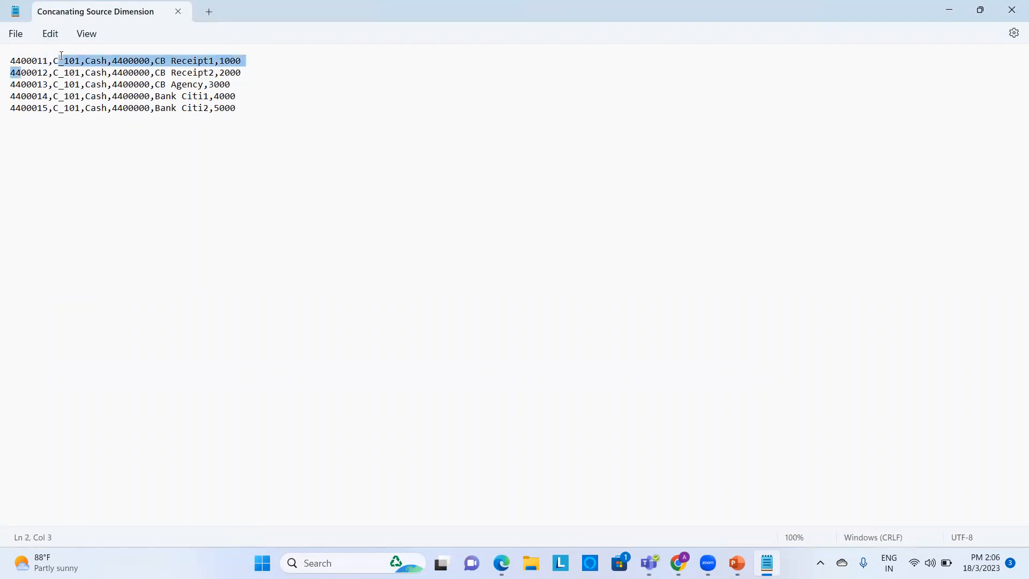
pyautogui.click(59, 60)
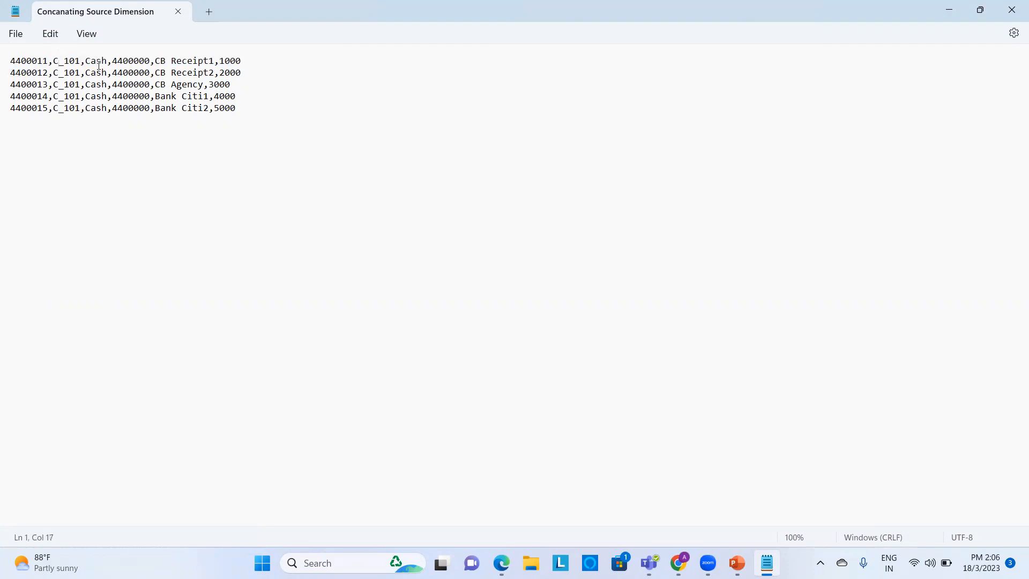
pyautogui.click(130, 61)
pyautogui.click(230, 62)
pyautogui.doubleClick(130, 108)
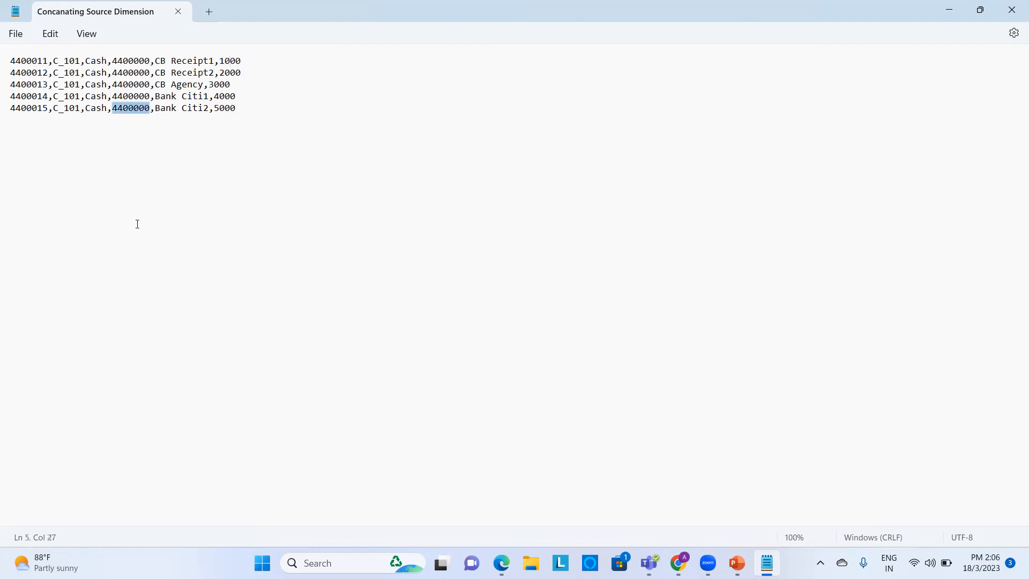
pyautogui.click(240, 112)
pyautogui.press('Return')
pyautogui.press('Return')
pyautogui.press('Return')
pyautogui.press('Return')
pyautogui.press('Return')
pyautogui.write('C_')
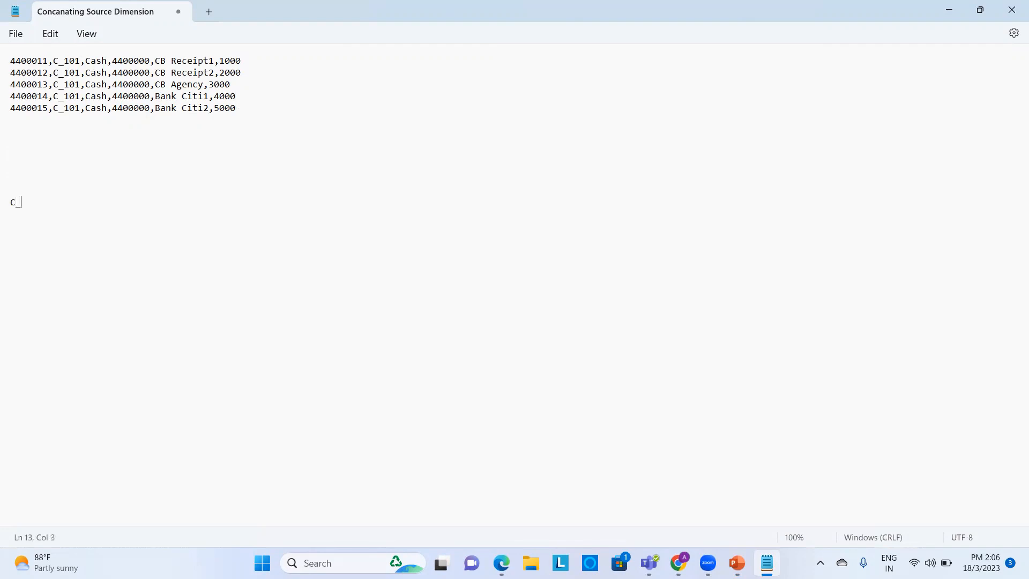
pyautogui.write('101')
pyautogui.write('_Cash')
pyautogui.press('BackSpace')
pyautogui.press('BackSpace')
pyautogui.press('BackSpace')
pyautogui.press('BackSpace')
pyautogui.press('BackSpace')
pyautogui.press('BackSpace')
pyautogui.press('BackSpace')
pyautogui.press('BackSpace')
pyautogui.press('BackSpace')
pyautogui.press('BackSpace')
# - Switch to EPM Cloud Financial Consolidation and Close in the browser and open Data Management
pyautogui.moveTo(502, 563)
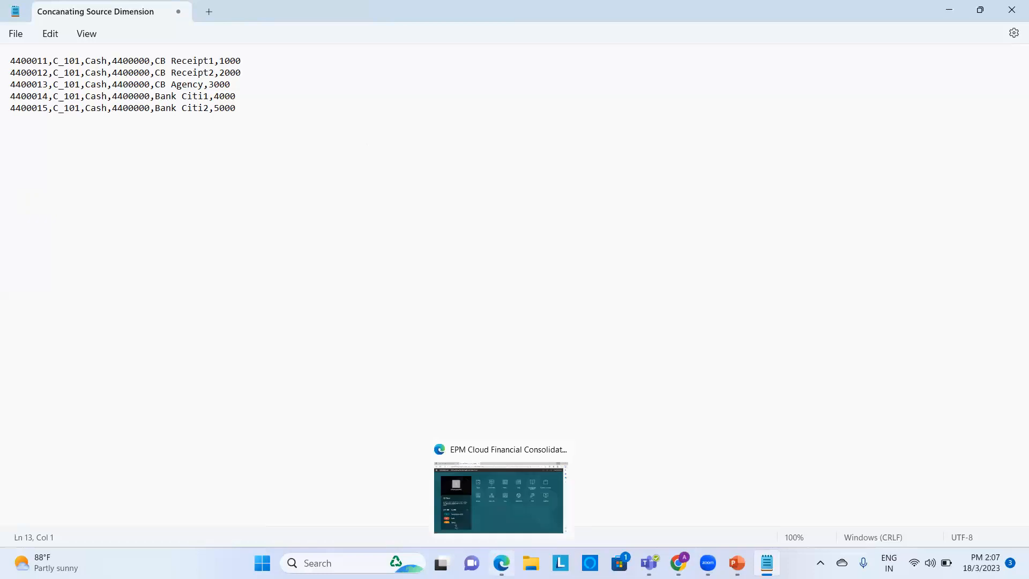
pyautogui.click(494, 508)
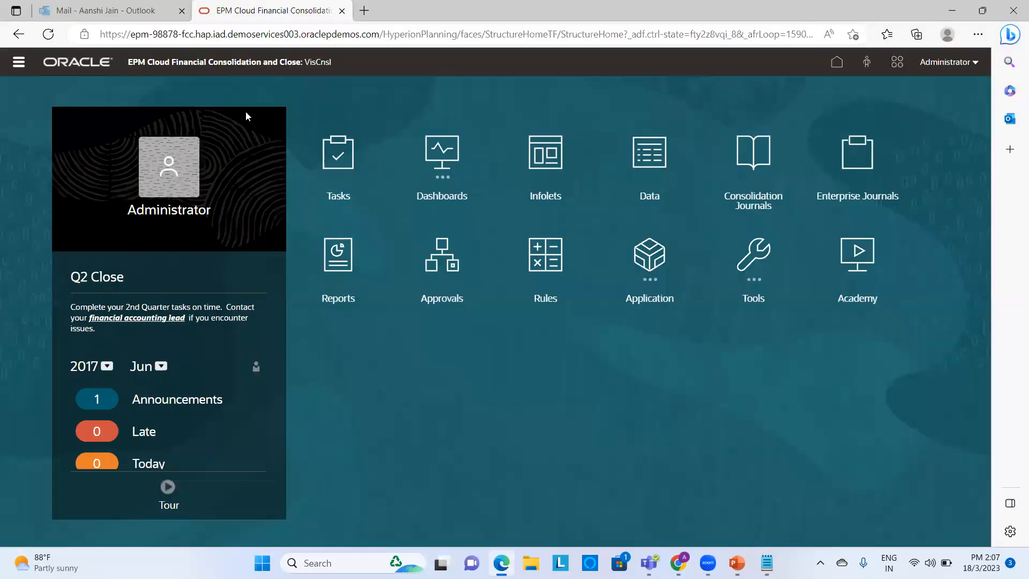
pyautogui.click(19, 63)
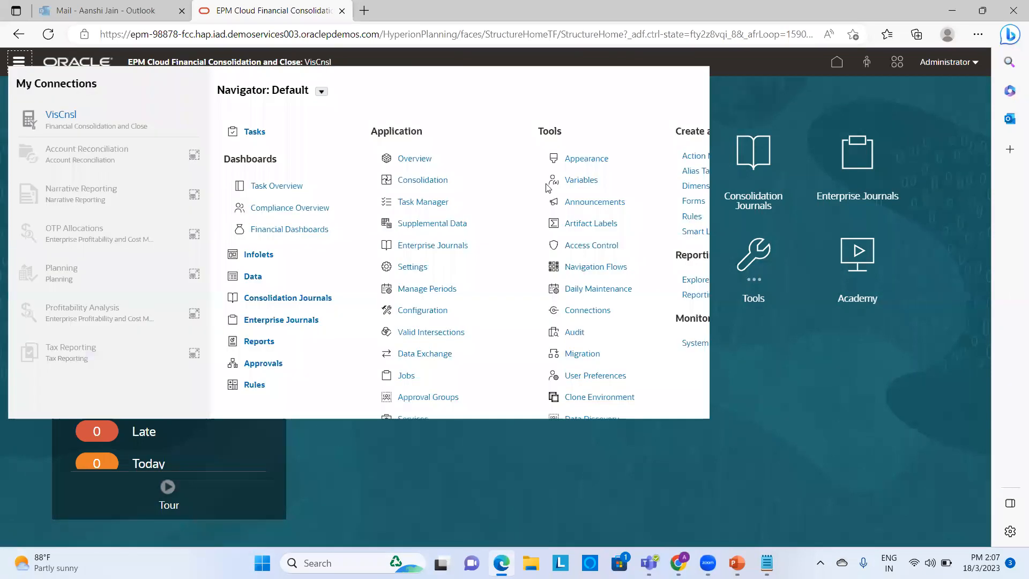
pyautogui.scroll(-1, 566, 432)
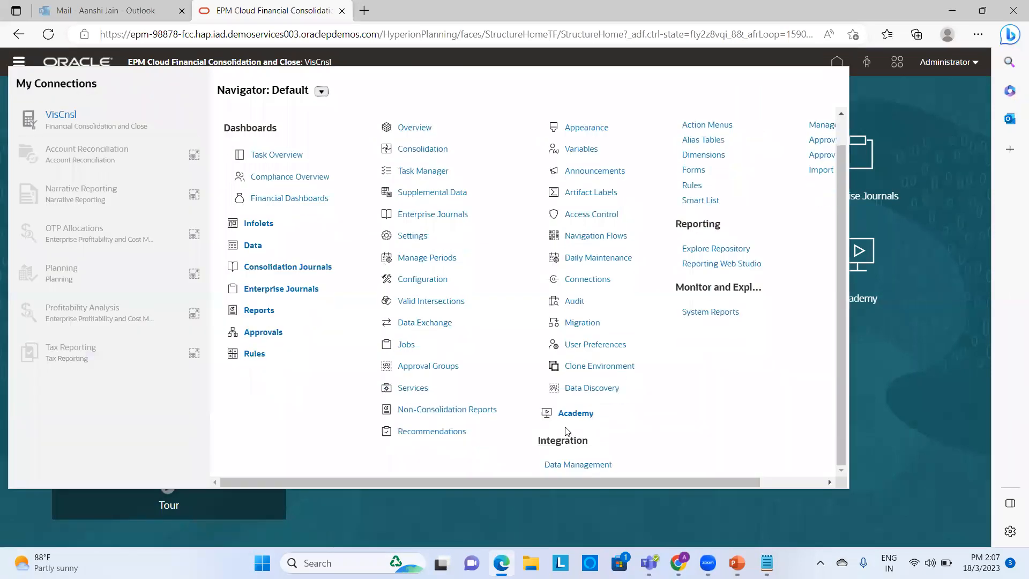
pyautogui.click(575, 466)
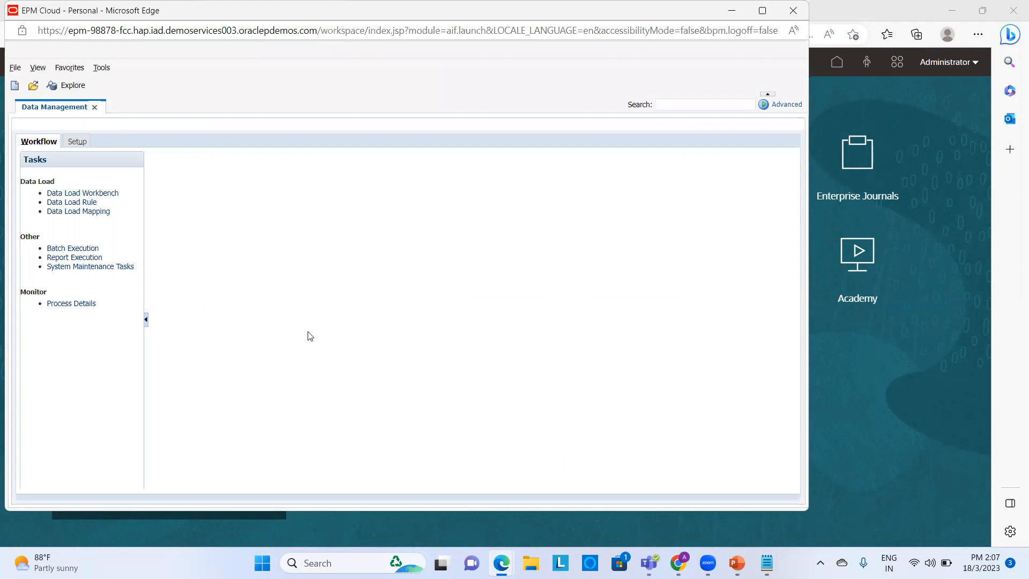
# - Review the registered source systems and target applications in the Data Management setup, checking the source text file in between
pyautogui.click(78, 143)
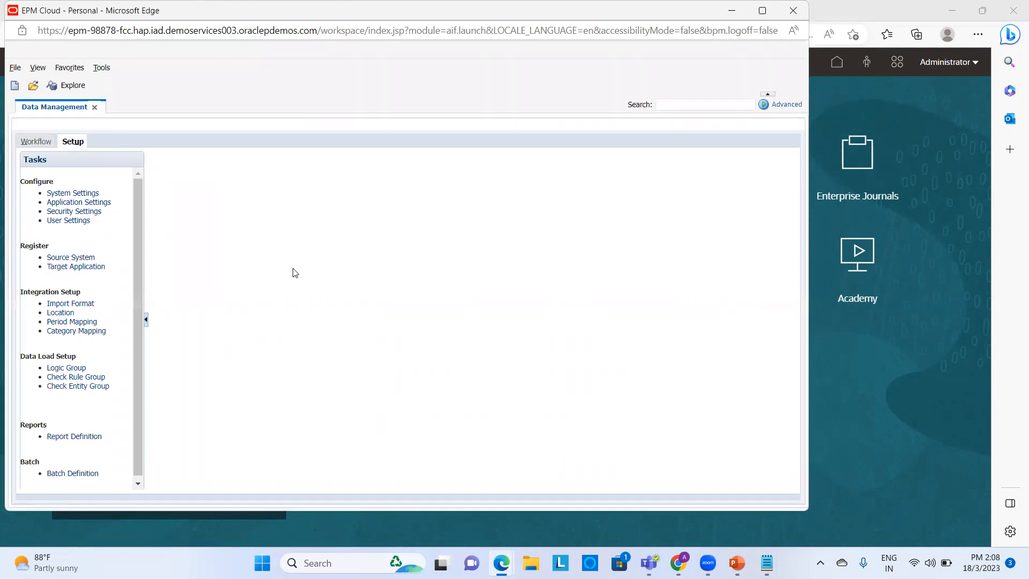
pyautogui.click(91, 261)
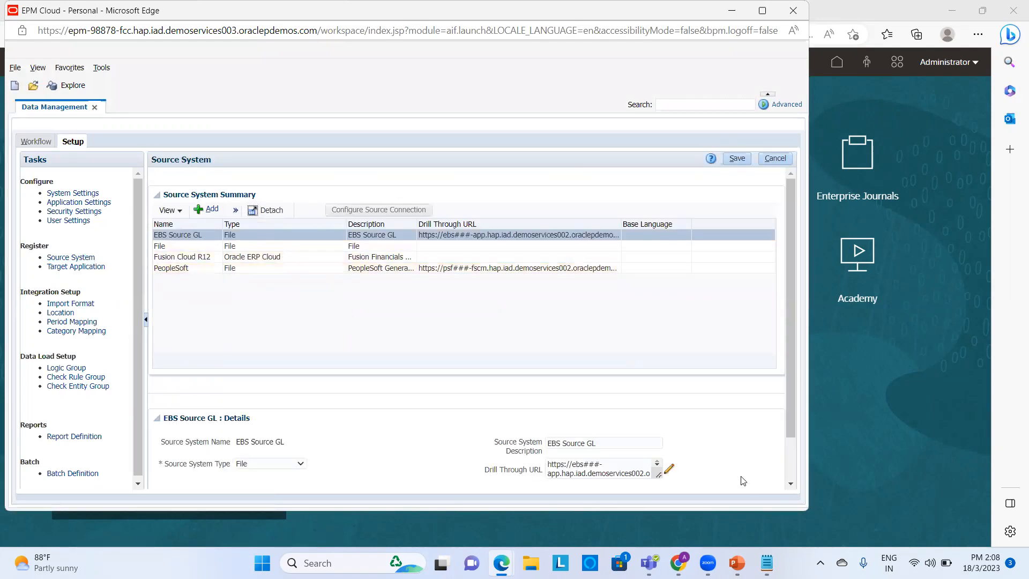
pyautogui.moveTo(767, 563)
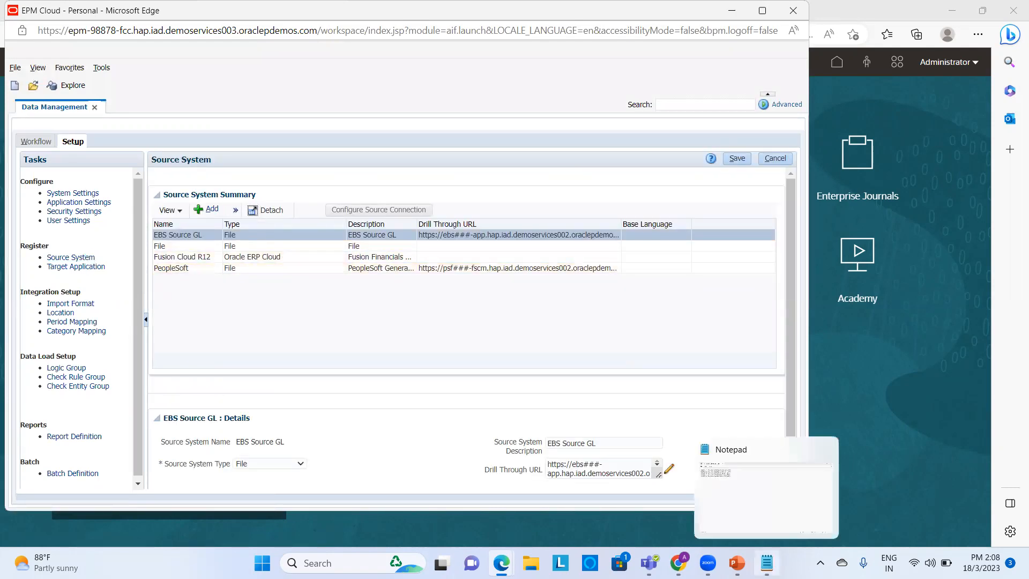
pyautogui.click(761, 518)
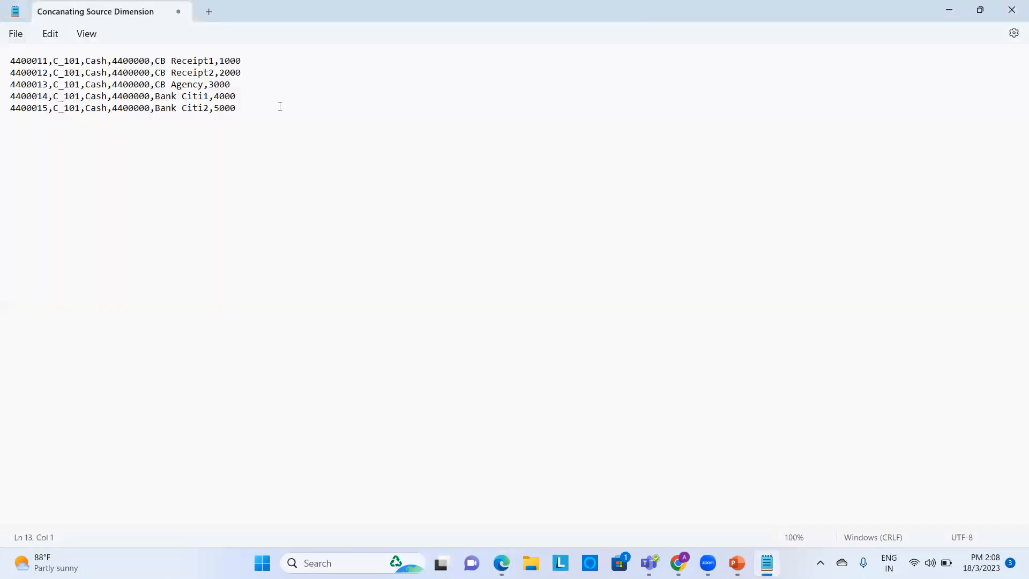
pyautogui.moveTo(501, 563)
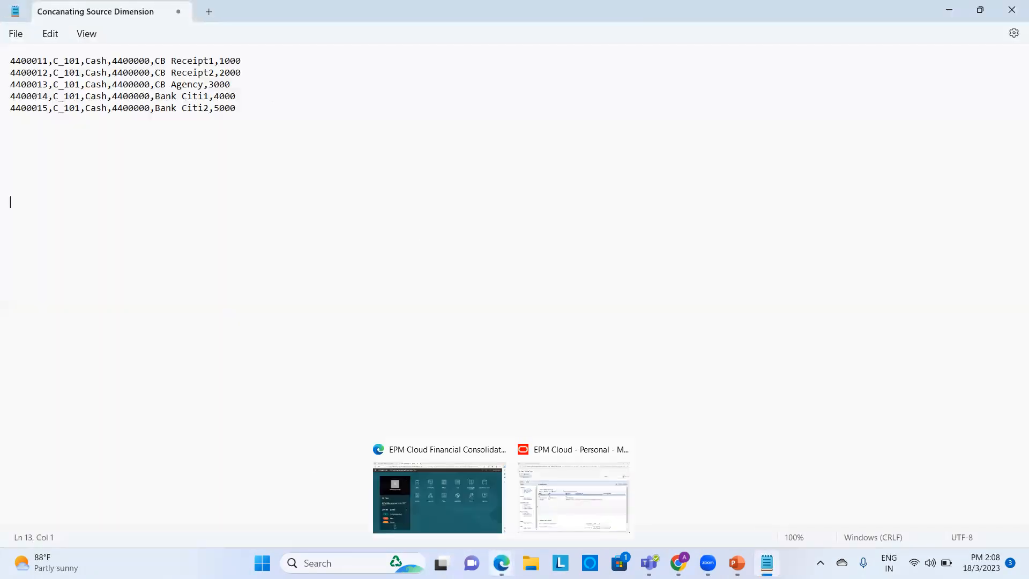
pyautogui.click(561, 521)
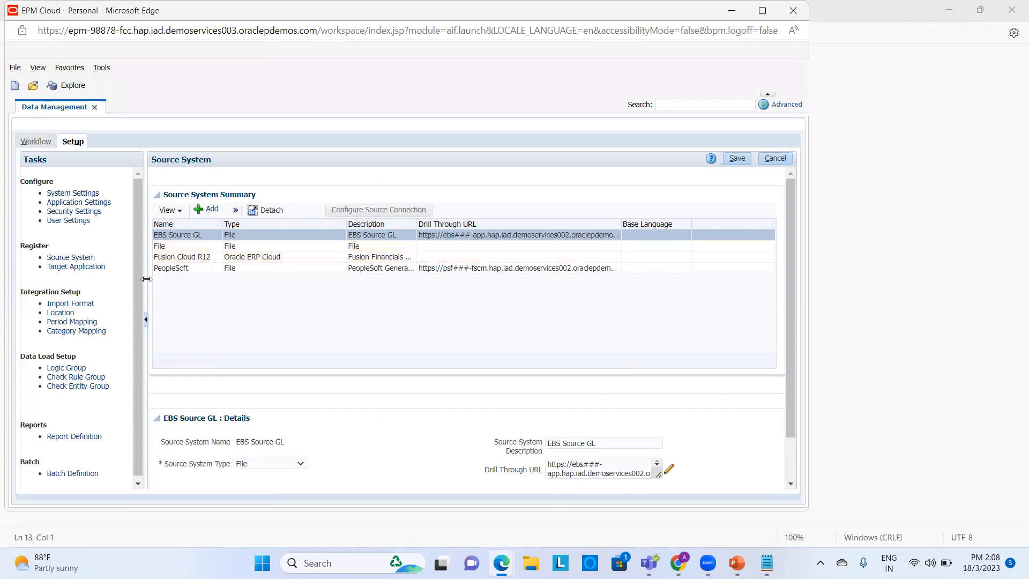
pyautogui.click(99, 266)
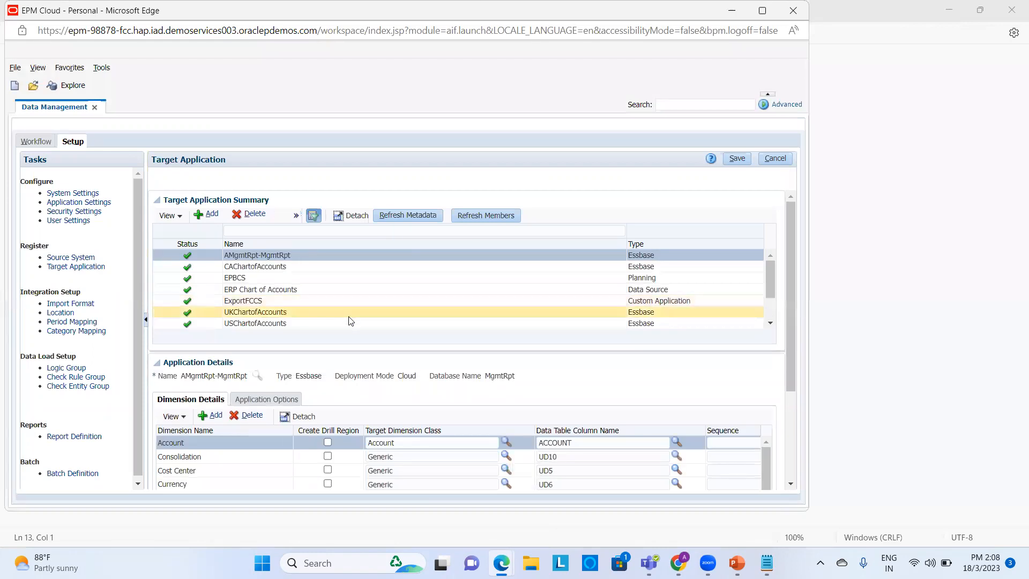
pyautogui.scroll(-5, 350, 321)
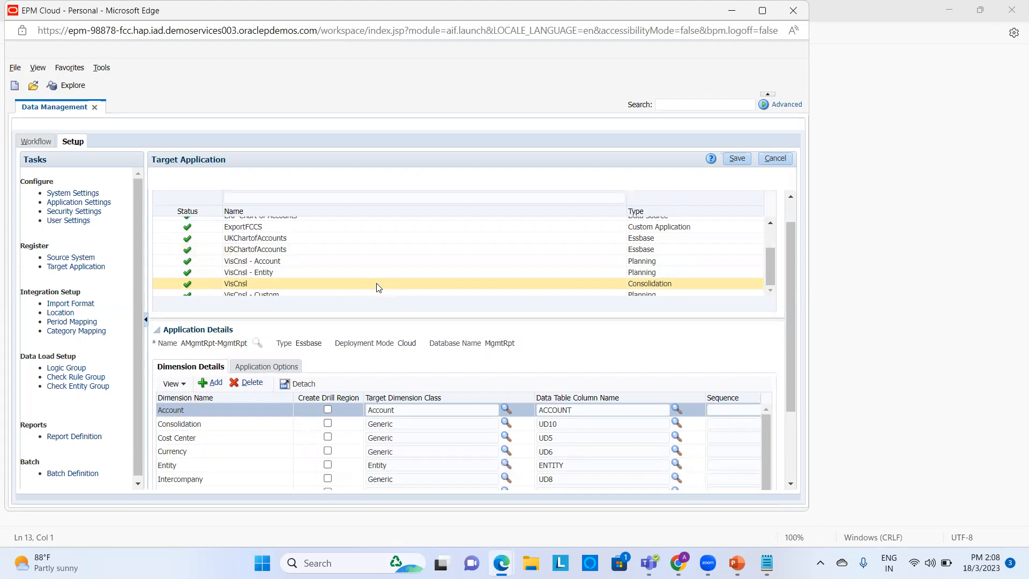
# - Add a new import format and name it Concat_IMF
pyautogui.click(86, 303)
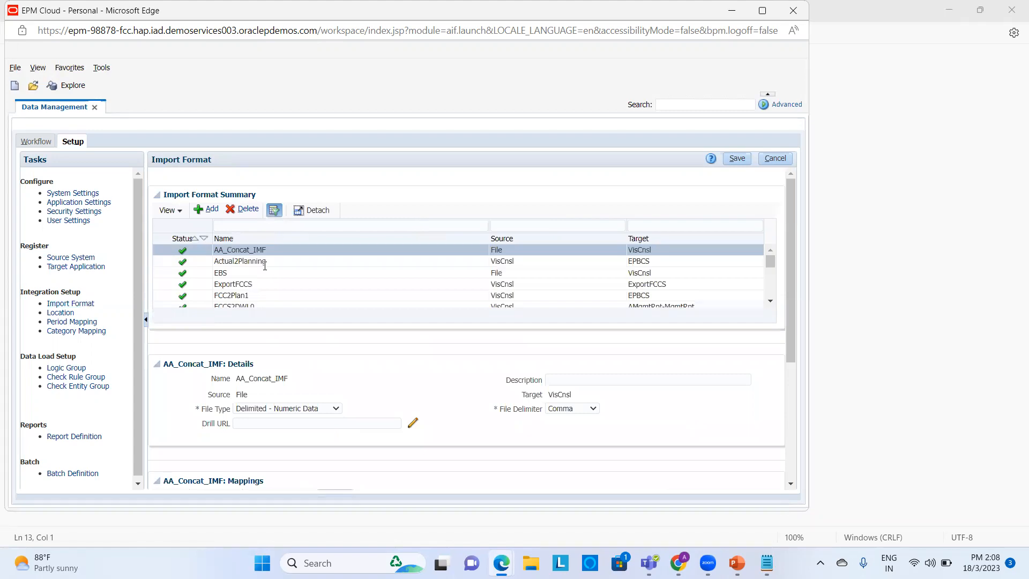
pyautogui.click(209, 210)
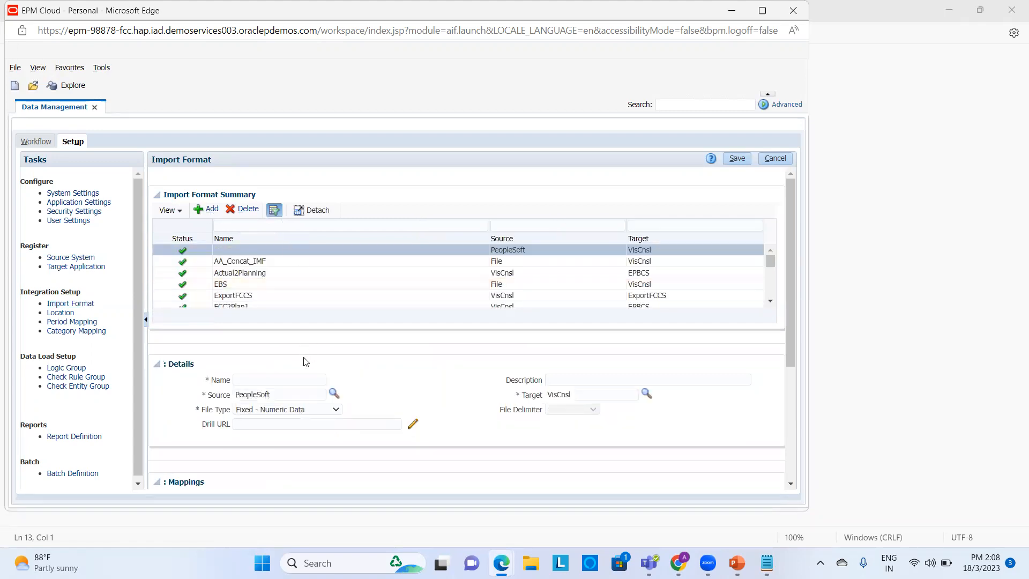
pyautogui.click(281, 381)
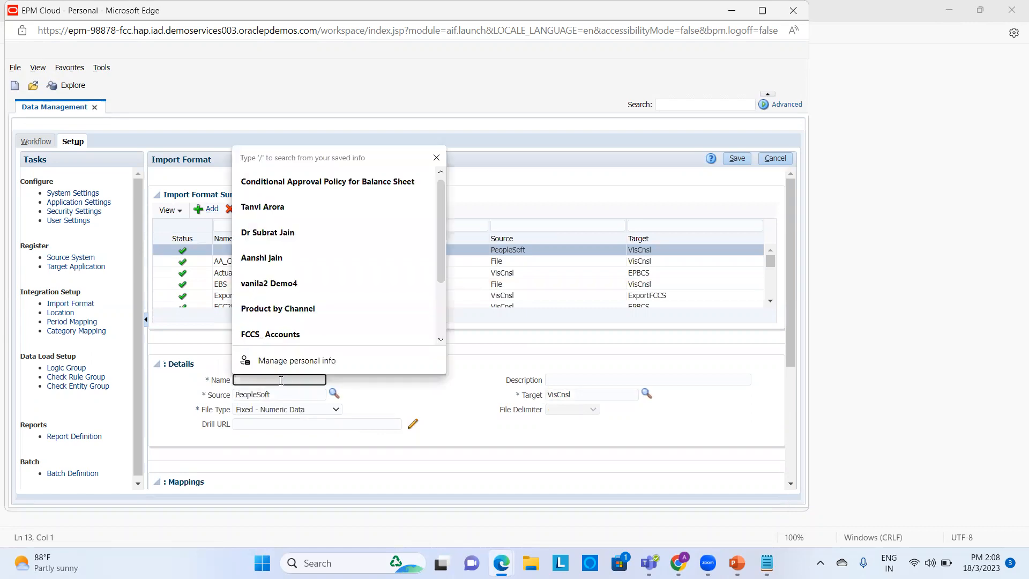
pyautogui.write('Co')
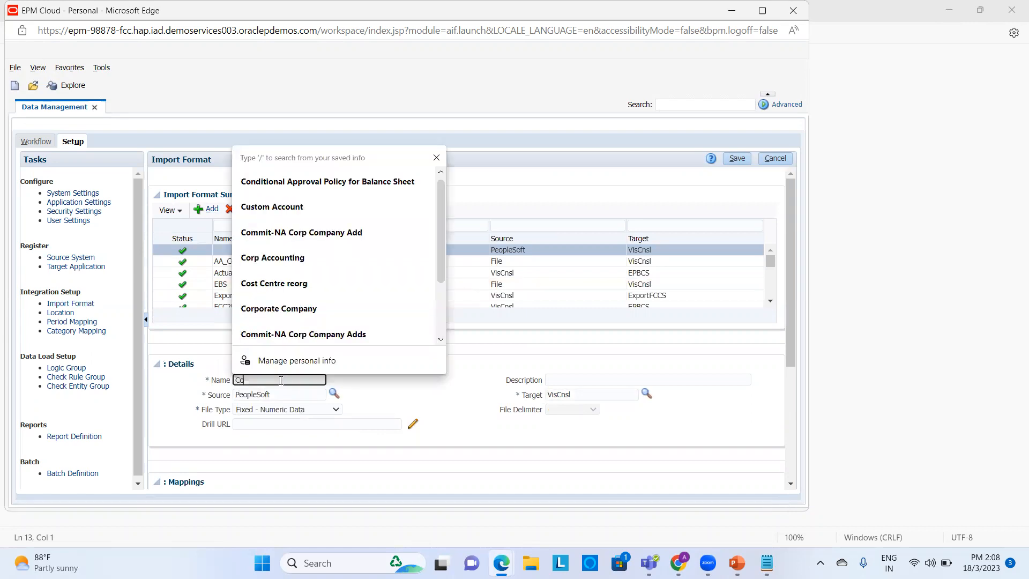
pyautogui.write('ncat_I')
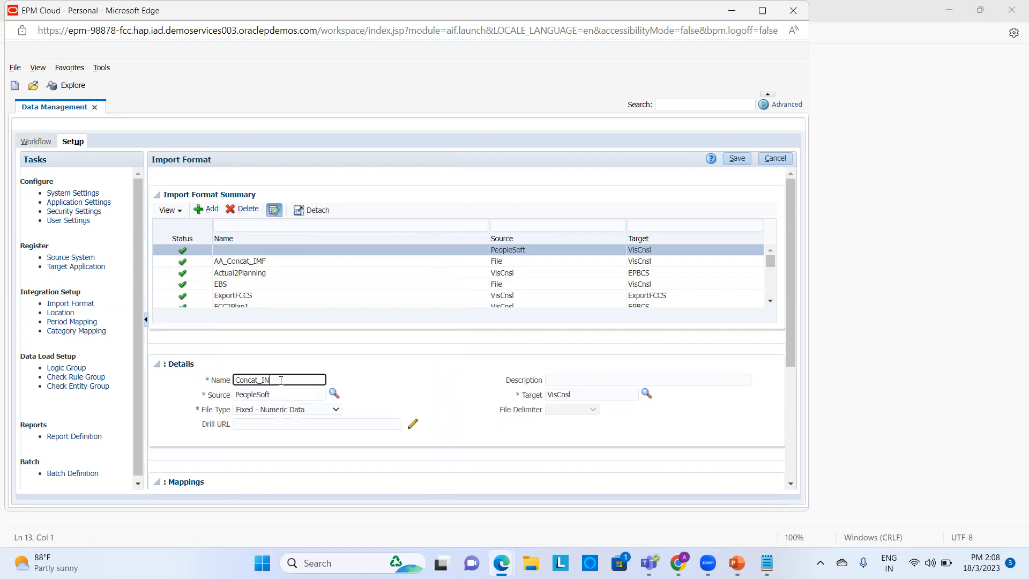
pyautogui.write('MF')
pyautogui.press('Tab')
pyautogui.press('Tab')
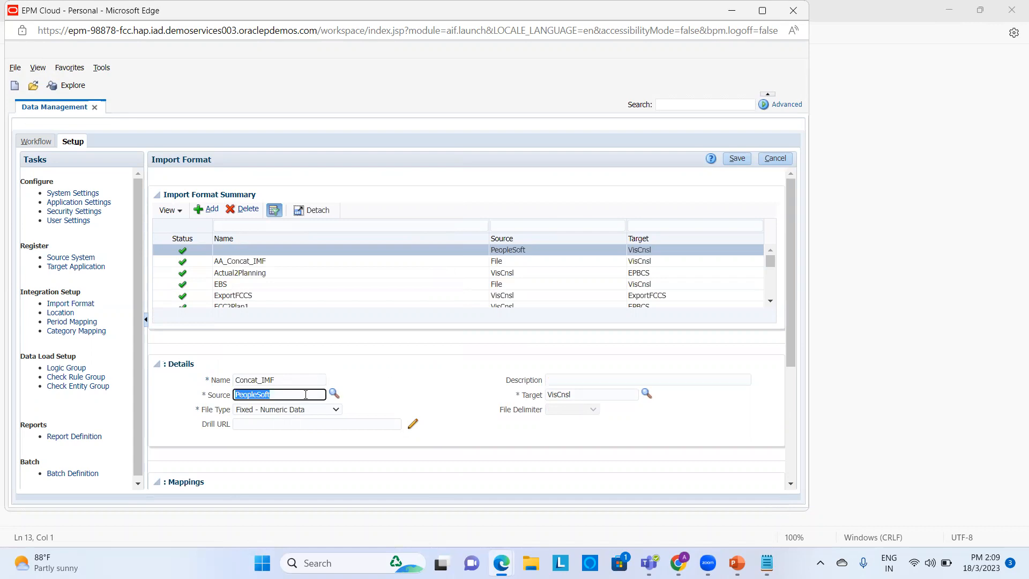
# - Set the source of the Concat_IMF import format to File from the full list of sources
pyautogui.click(333, 394)
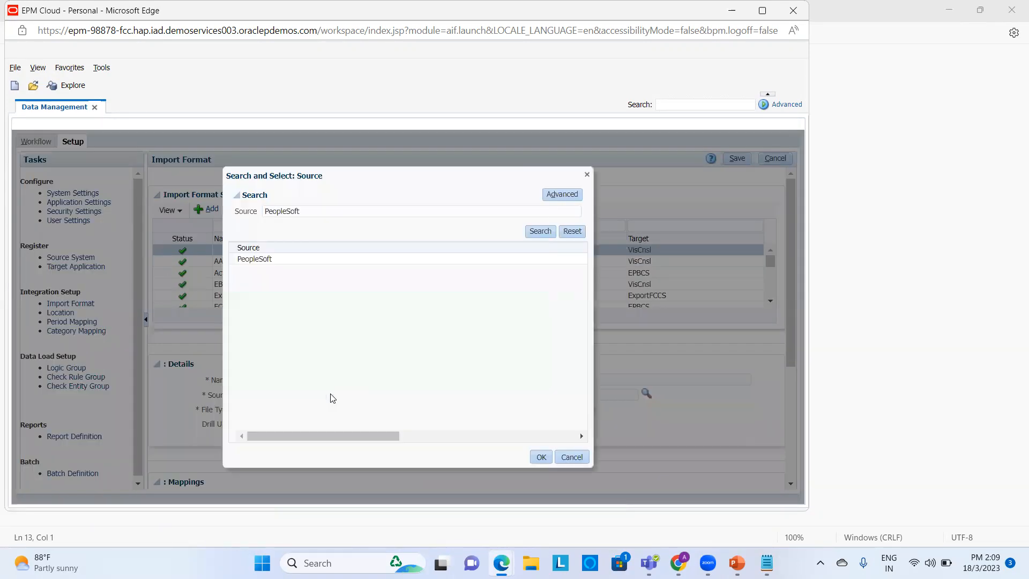
pyautogui.click(572, 232)
pyautogui.click(546, 231)
pyautogui.click(406, 281)
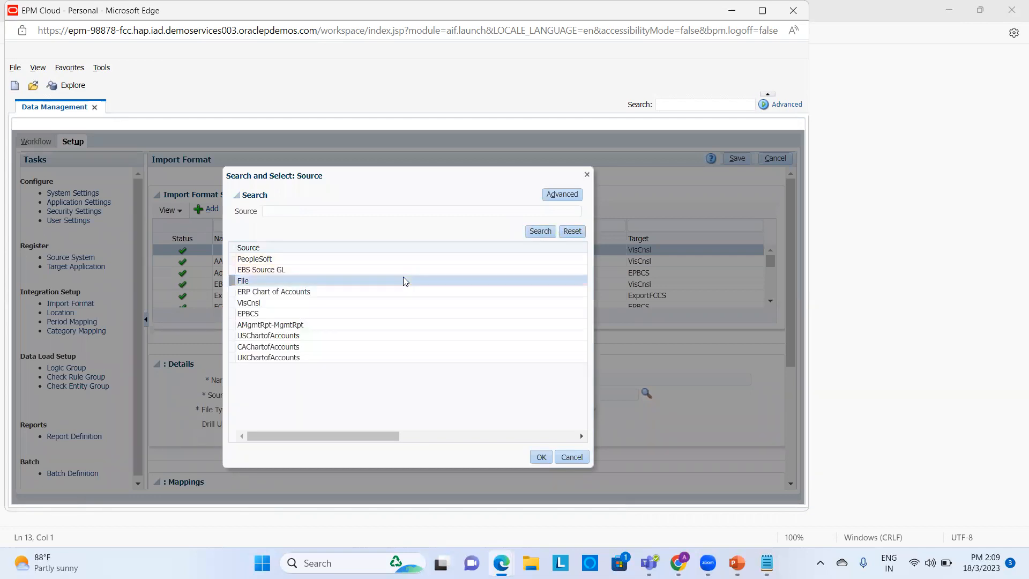
pyautogui.click(542, 457)
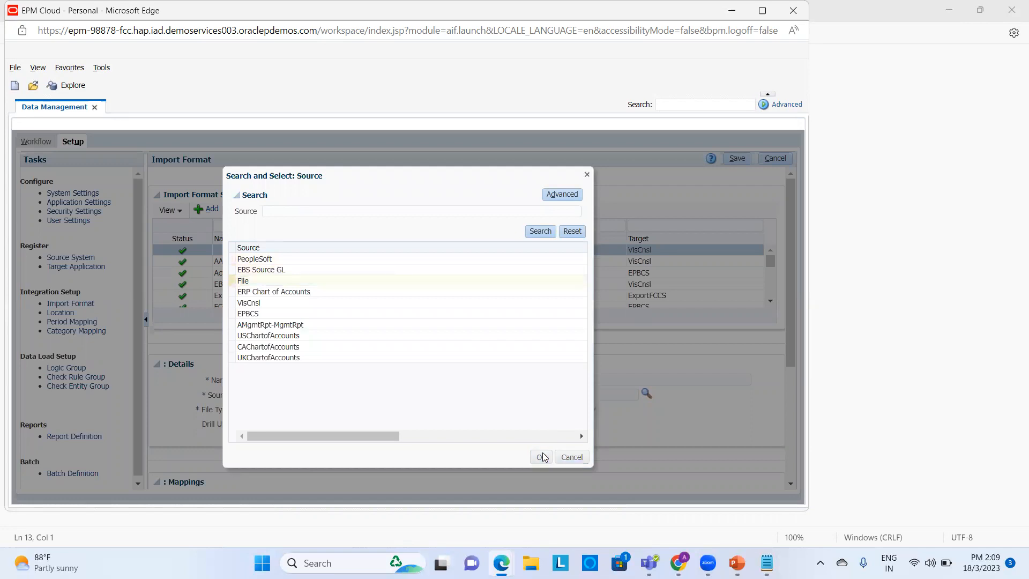
pyautogui.press('Tab')
pyautogui.press('Tab')
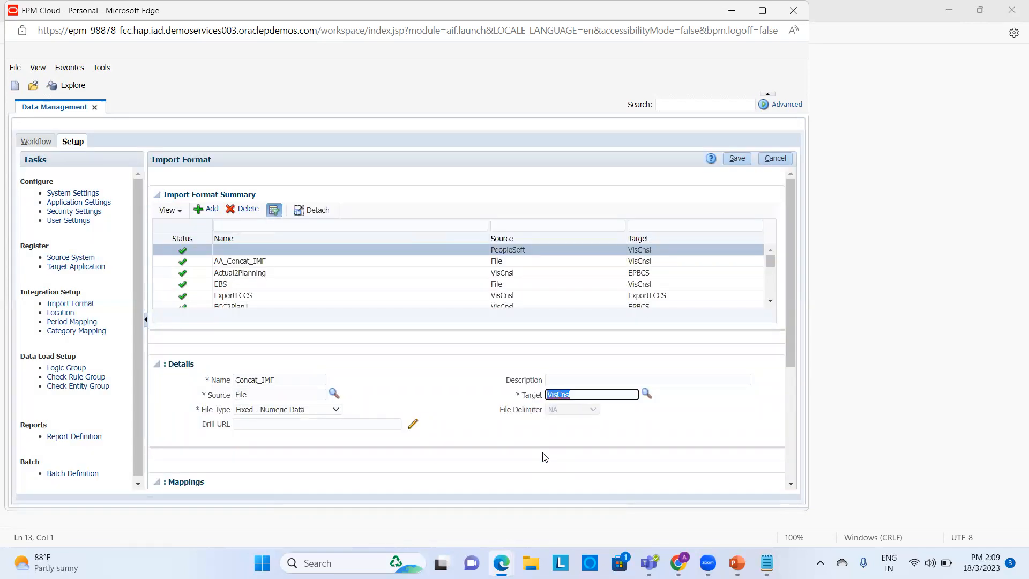
# - Set the file type to Delimited - Numeric Data and save the Concat_IMF import format
pyautogui.click(335, 410)
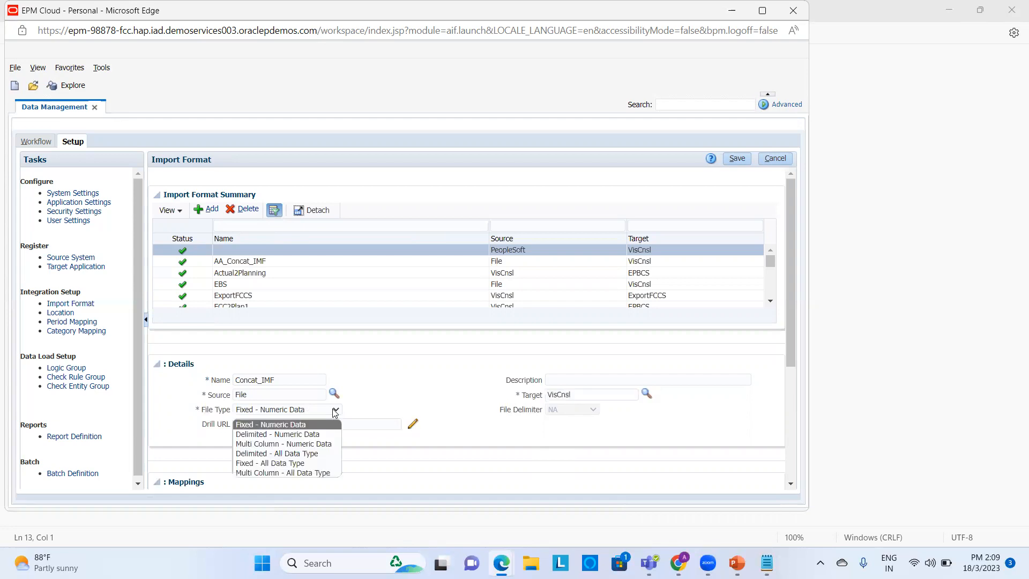
pyautogui.click(324, 436)
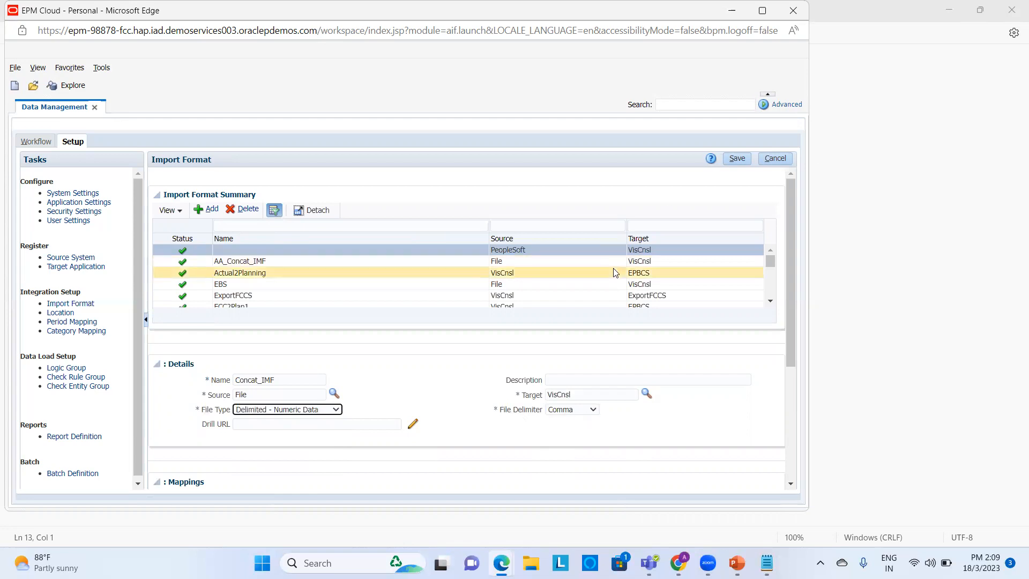
pyautogui.click(745, 158)
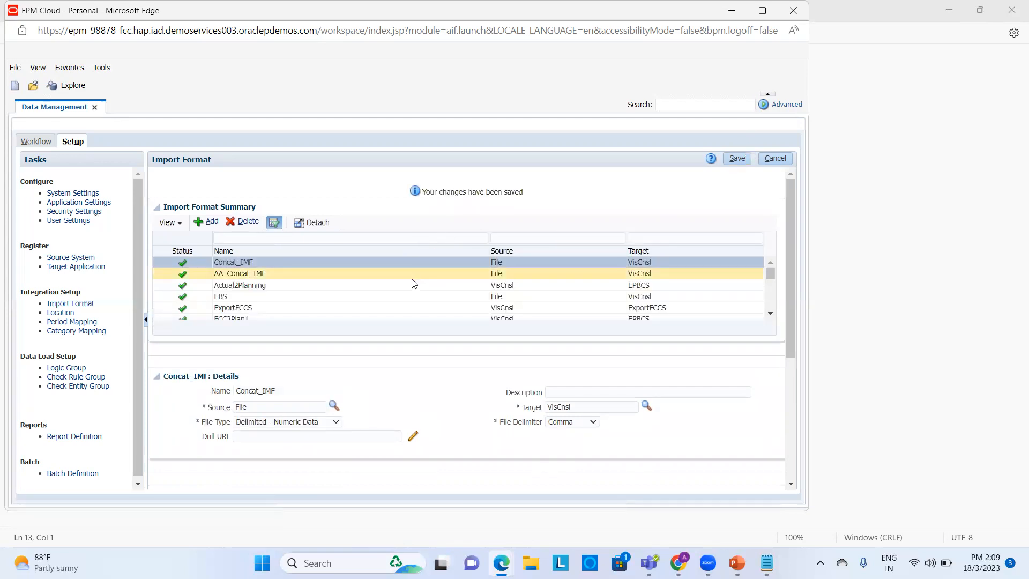
# - Map the Account target to source column Account with field number 1, checking the source text file, and save the import format
pyautogui.scroll(-3, 427, 384)
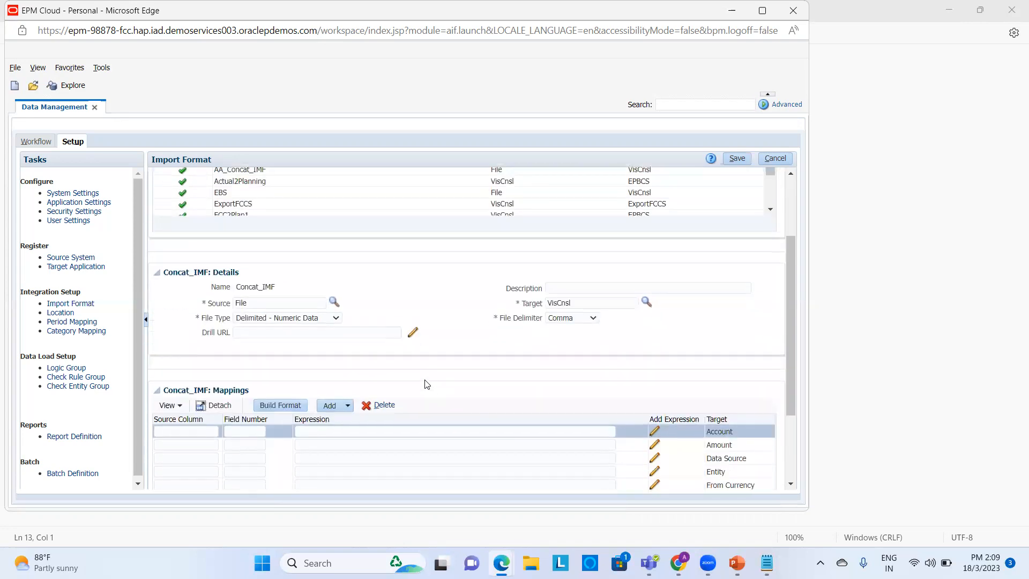
pyautogui.scroll(-2, 427, 384)
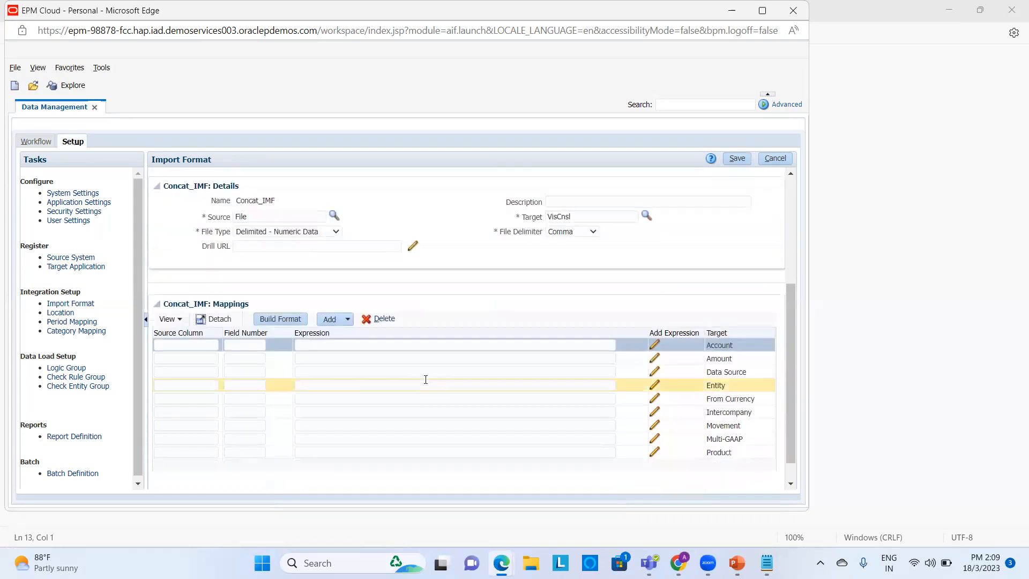
pyautogui.click(196, 345)
pyautogui.write('Account')
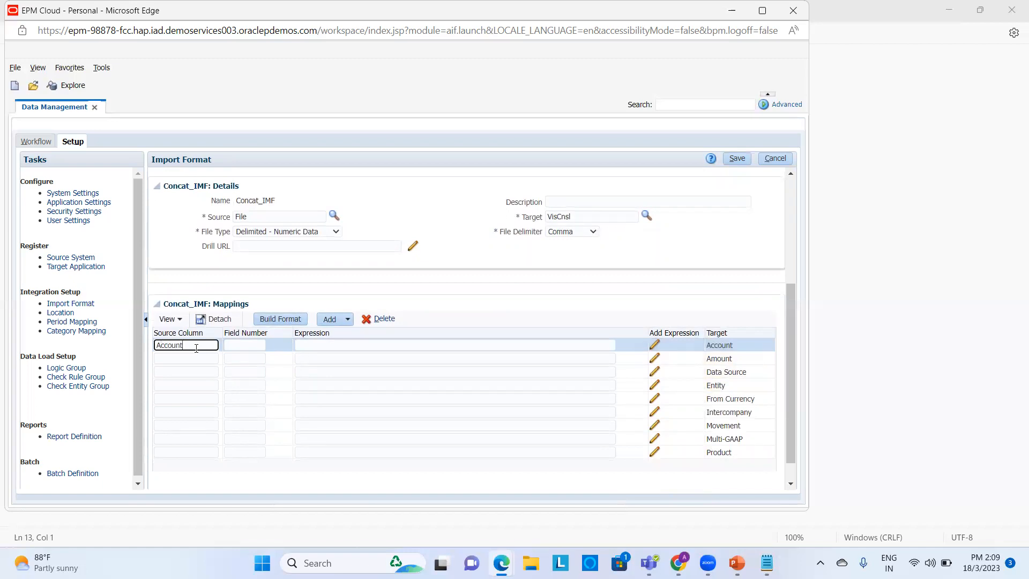
pyautogui.click(251, 343)
pyautogui.click(767, 563)
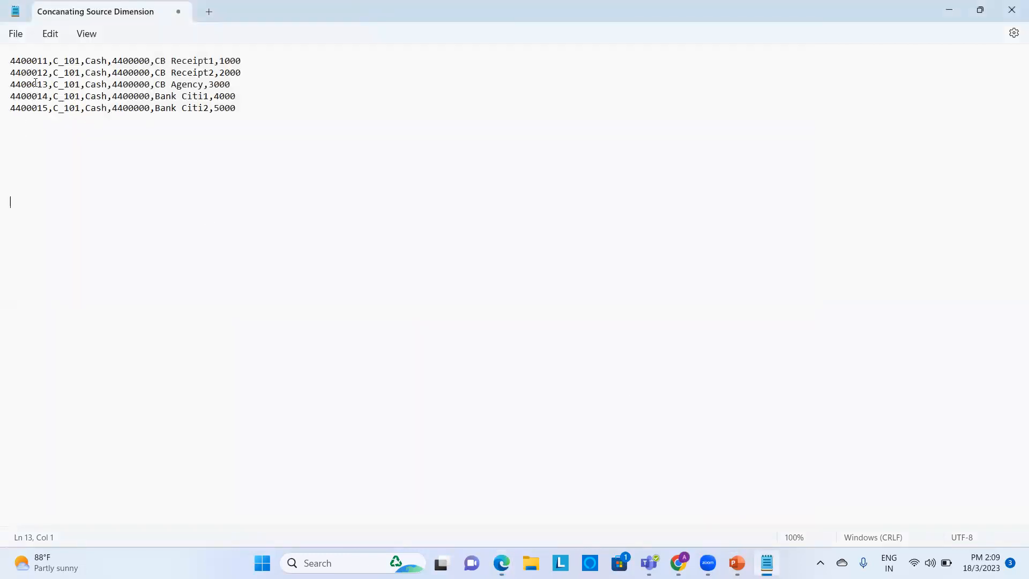
pyautogui.hotkey('alt', 'Tab')
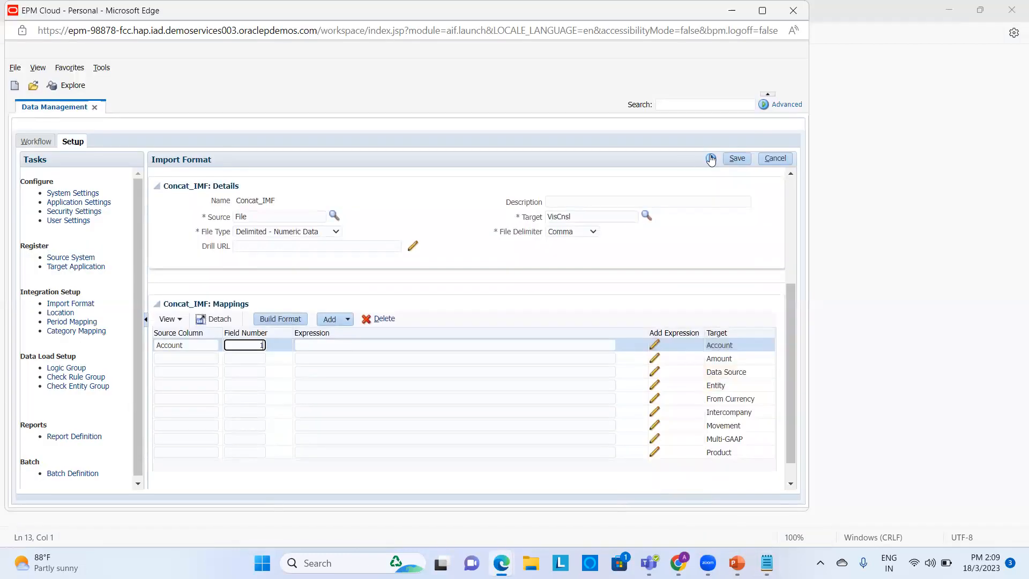
pyautogui.click(736, 159)
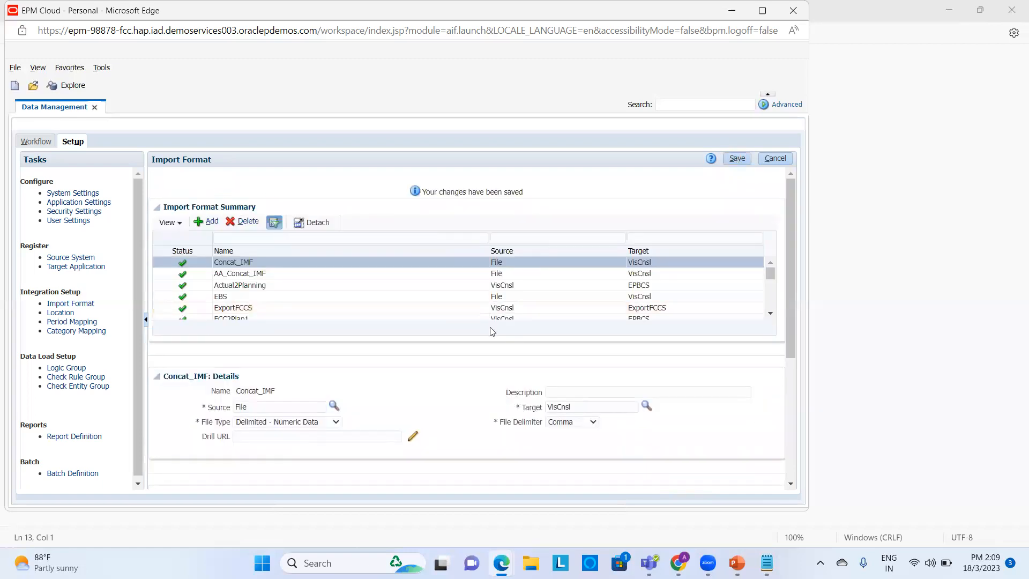
# - Map the Amount target to source column Amount with field number 6, checking the field position in the source text file
pyautogui.scroll(-3, 492, 332)
pyautogui.click(202, 351)
pyautogui.write('Amount')
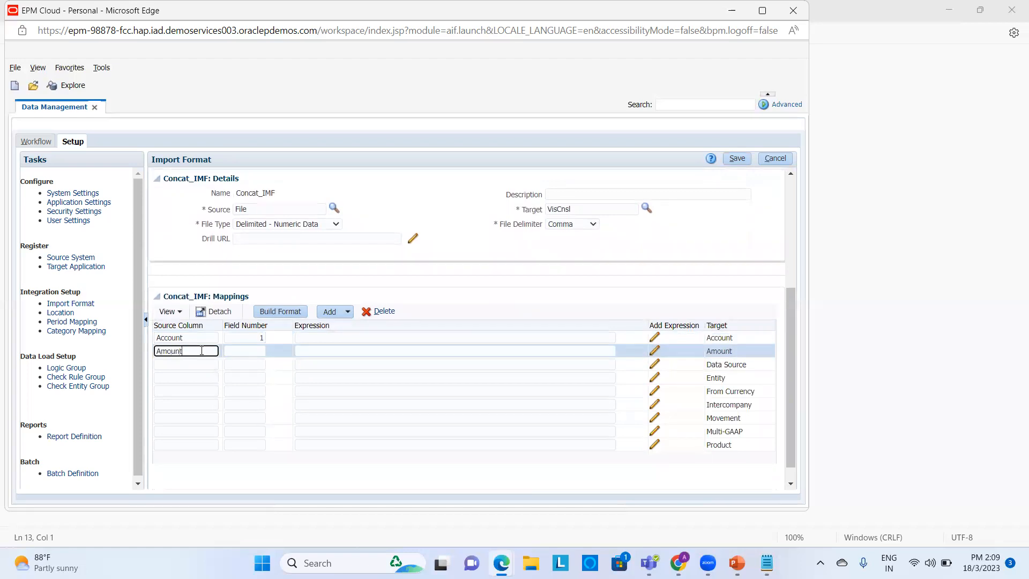
pyautogui.click(252, 355)
pyautogui.hotkey('alt', 'Tab')
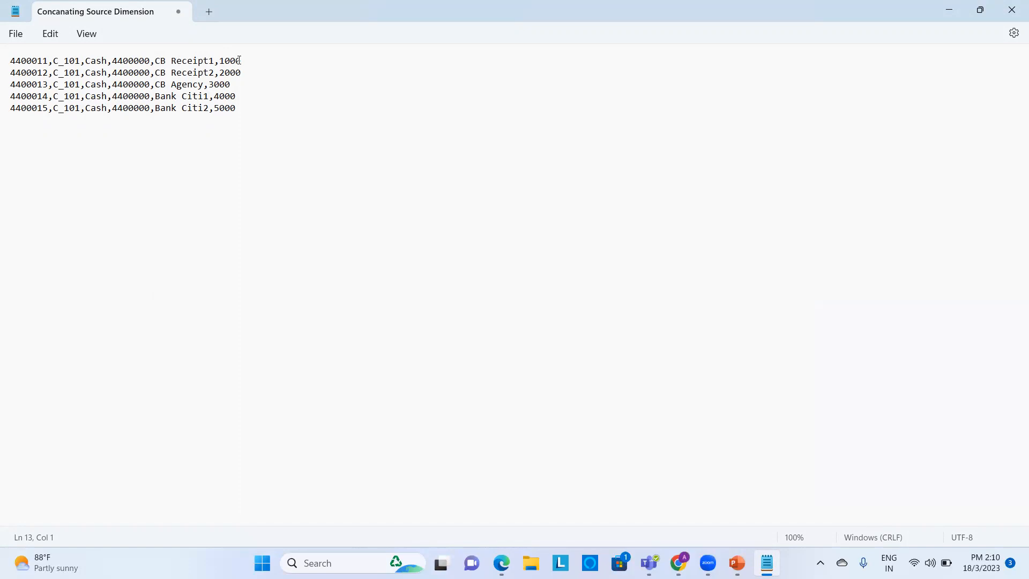
pyautogui.hotkey('alt', 'Tab')
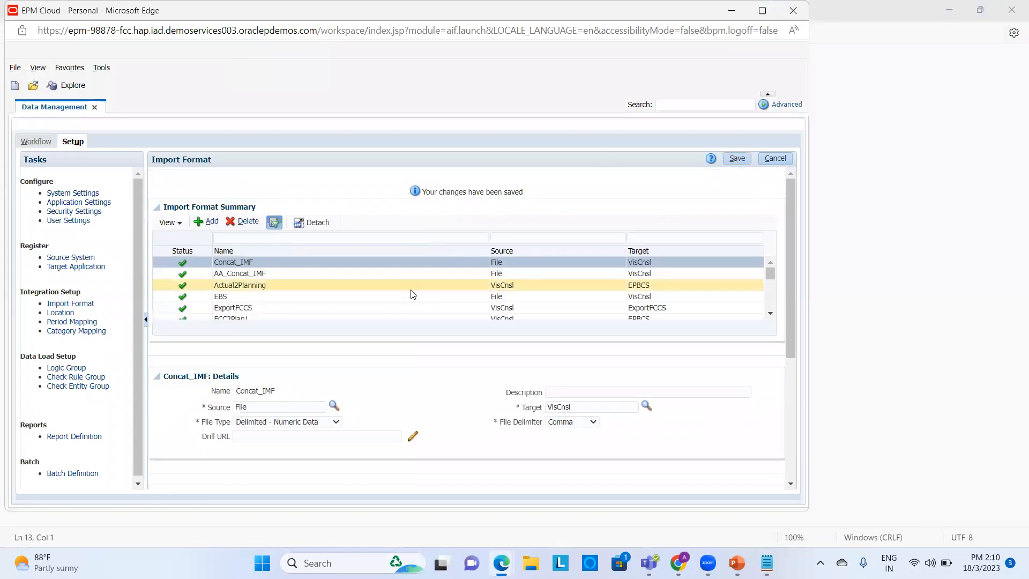
# - Map the Data Source target to source column Data Source, field number 1, with the expression FCCS_Managed Data, and save
pyautogui.scroll(-5, 482, 348)
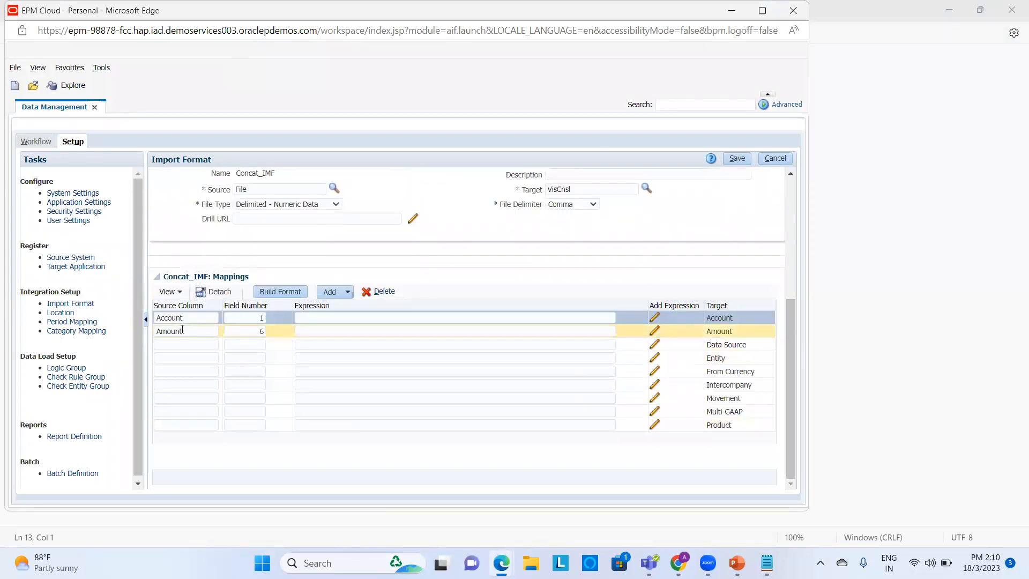
pyautogui.click(183, 349)
pyautogui.write('D')
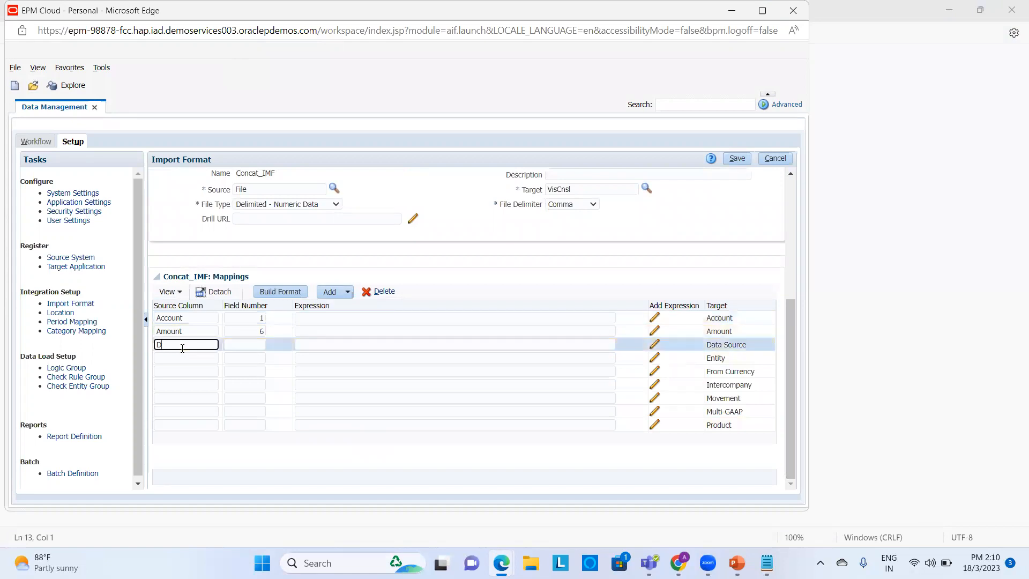
pyautogui.write('ata Source')
pyautogui.click(246, 344)
pyautogui.click(311, 341)
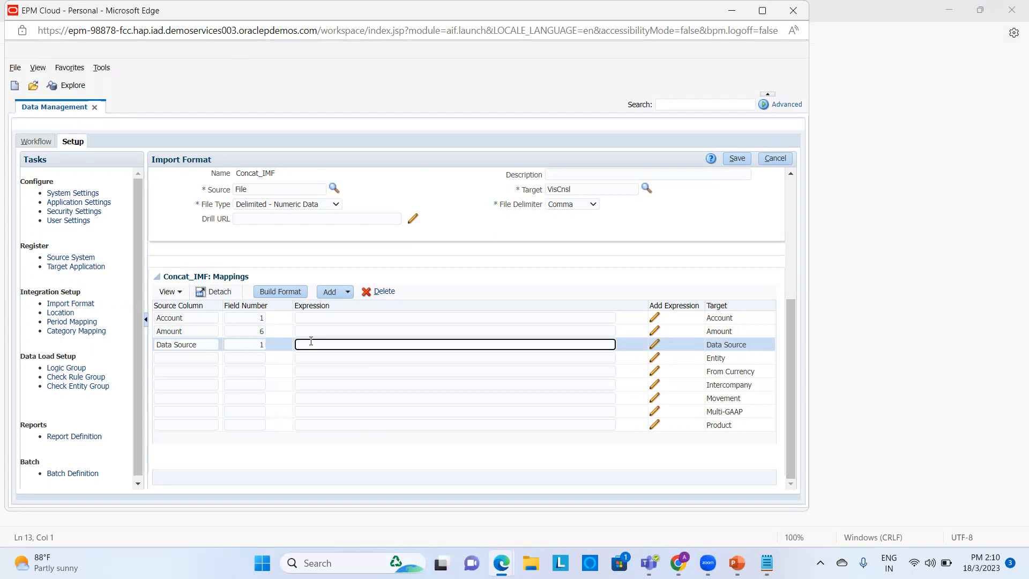
pyautogui.write('FCCS_Managed Data')
pyautogui.click(745, 157)
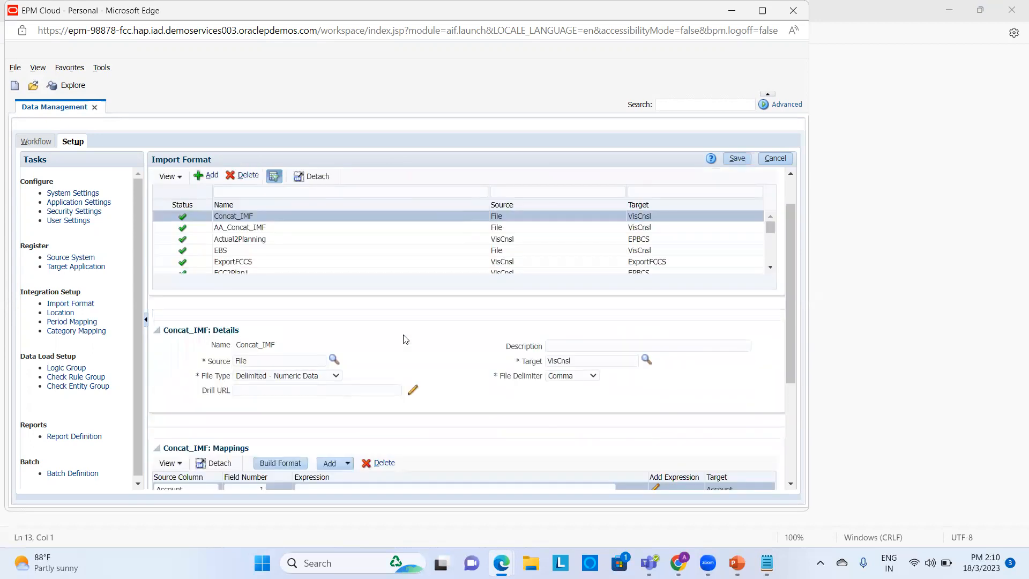
# - Map the Entity target to source column Entity with field number 2, checking the source text file, and save
pyautogui.scroll(-2, 406, 339)
pyautogui.scroll(-1, 405, 339)
pyautogui.click(206, 366)
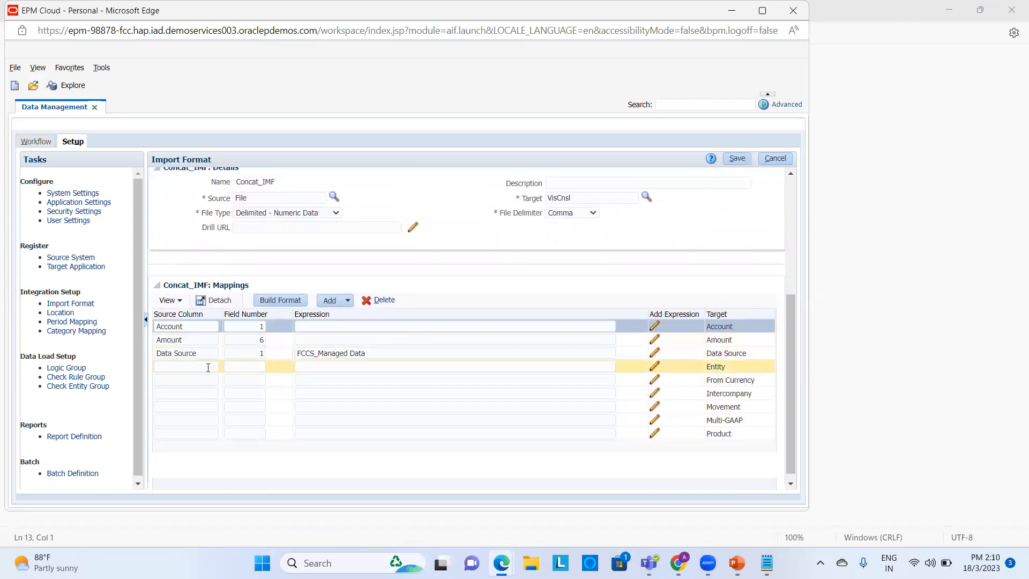
pyautogui.write('Entity')
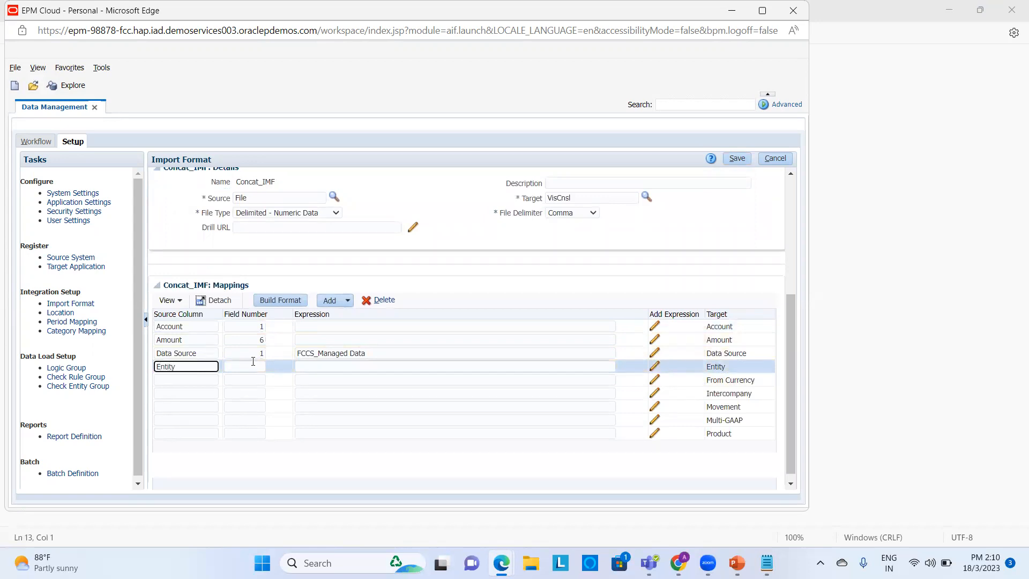
pyautogui.click(263, 364)
pyautogui.hotkey('alt', 'Tab')
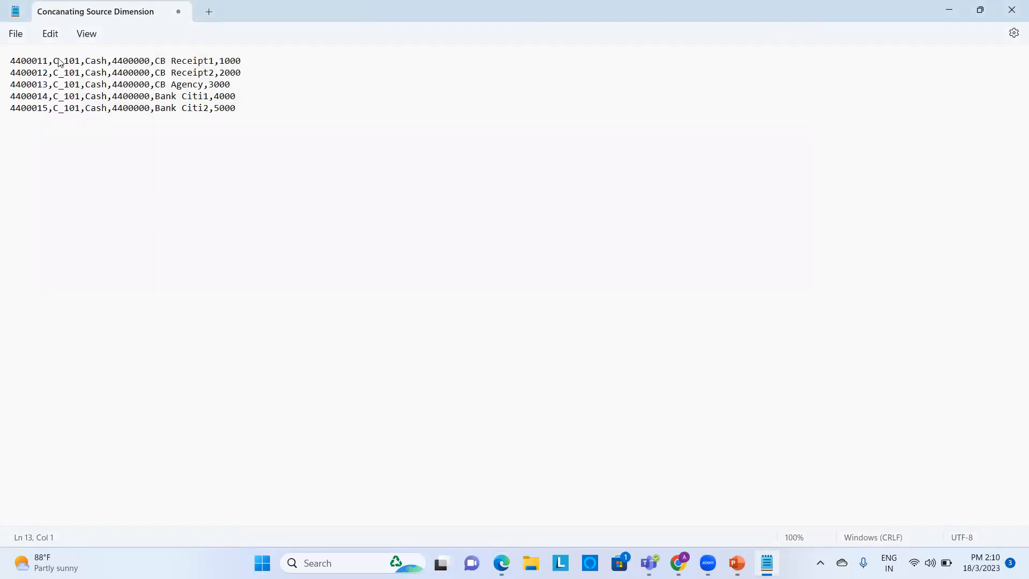
pyautogui.hotkey('alt', 'Tab')
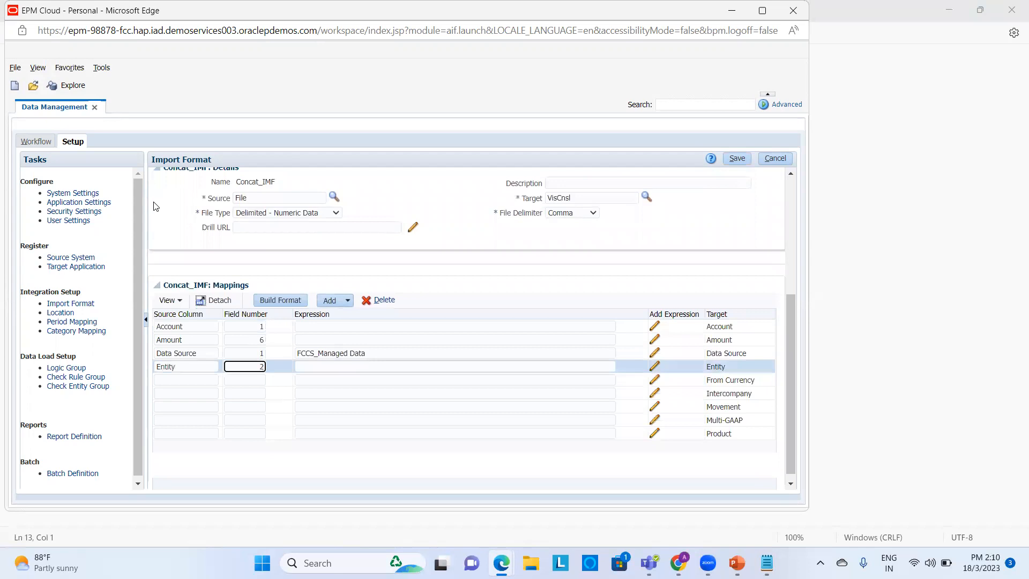
pyautogui.click(744, 161)
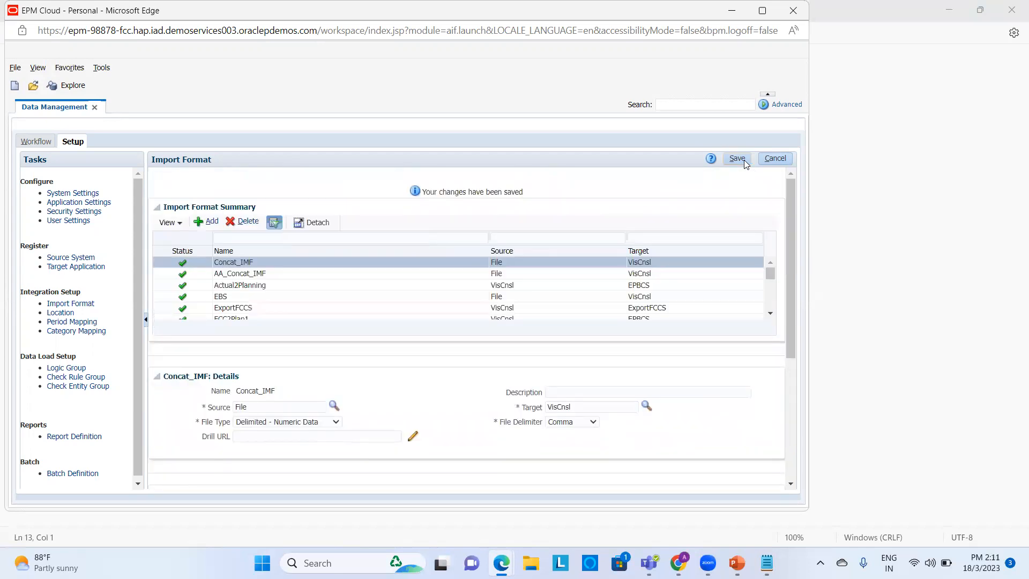
# - Check the fields in the source text file and add a second Entity dimension row to the Concat_IMF mappings
pyautogui.hotkey('alt', 'Tab')
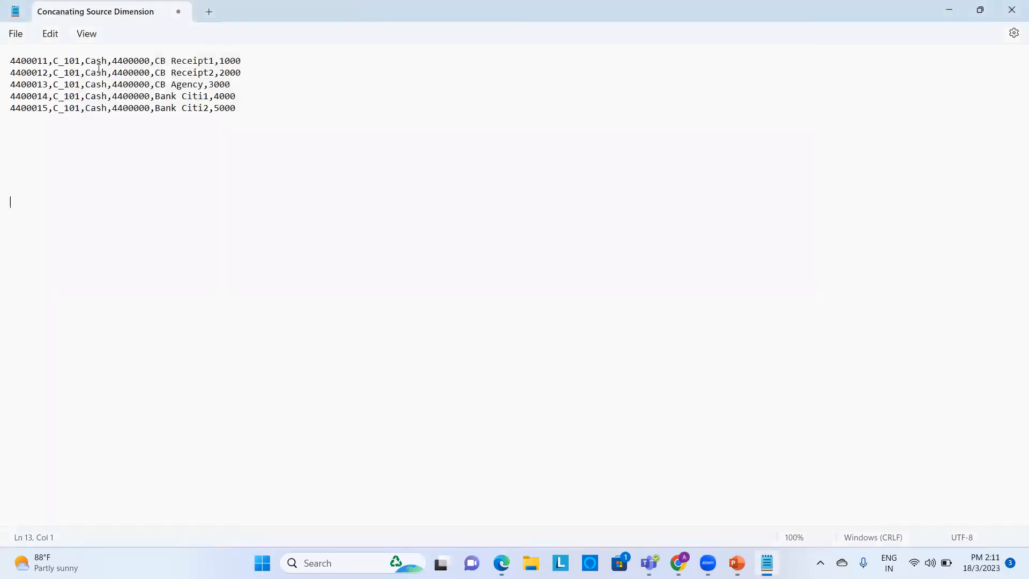
pyautogui.hotkey('alt', 'Tab')
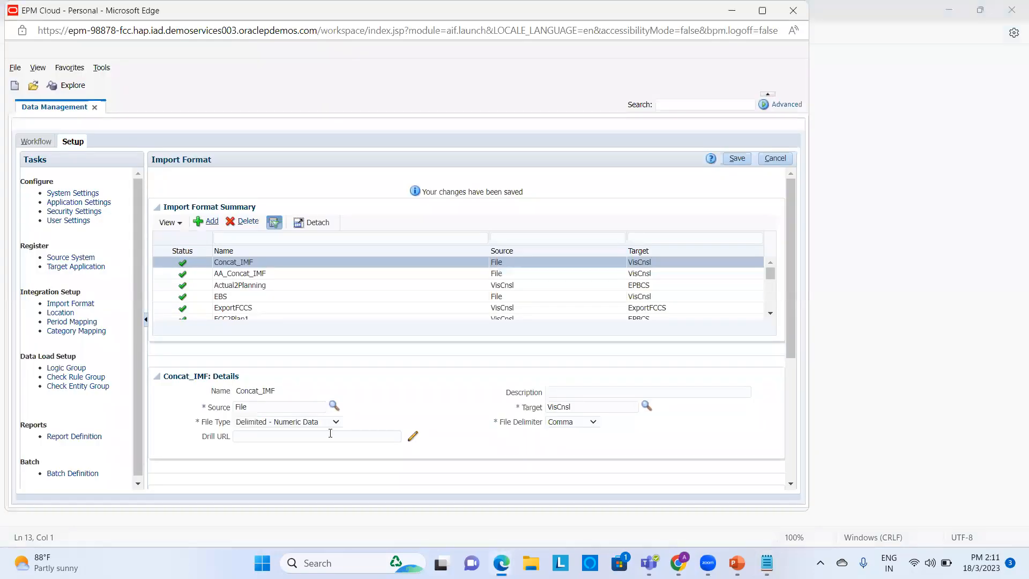
pyautogui.scroll(-3, 331, 433)
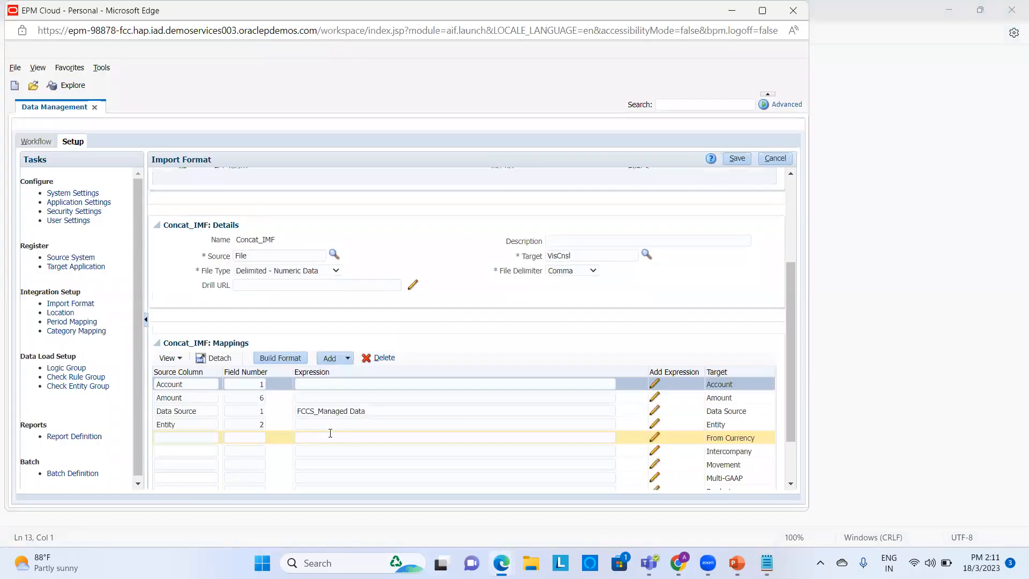
pyautogui.scroll(-1, 329, 431)
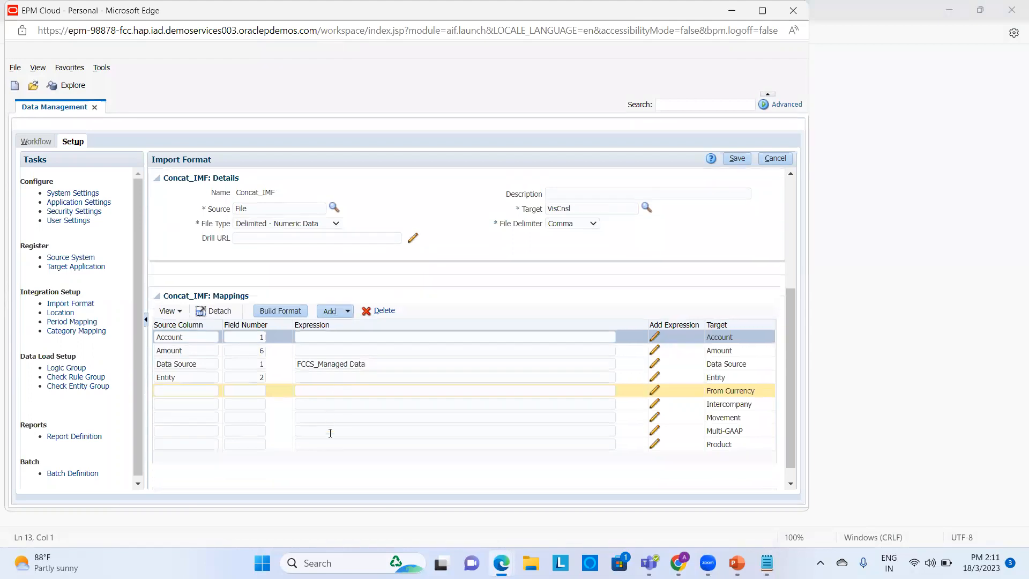
pyautogui.click(351, 313)
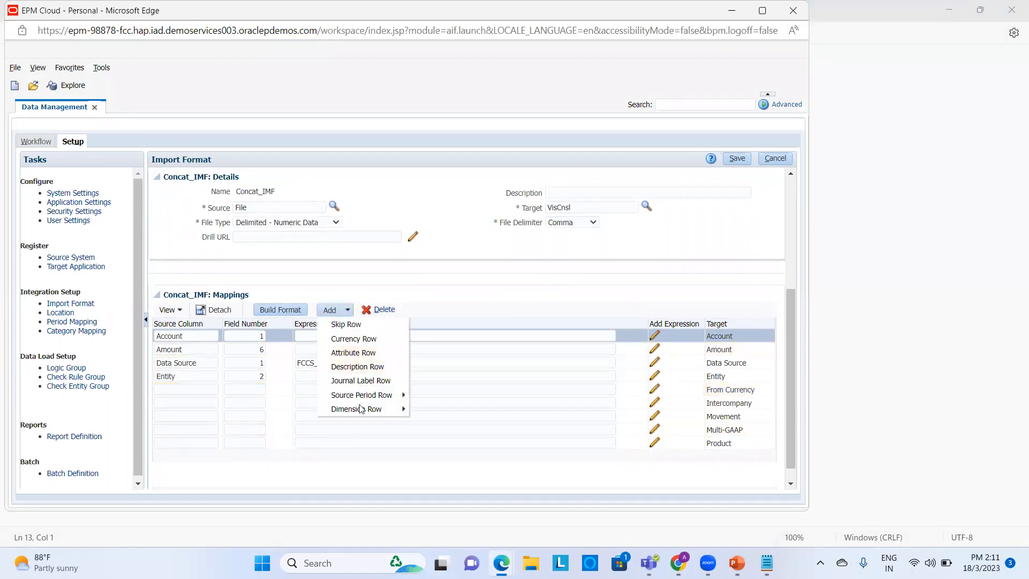
pyautogui.moveTo(399, 413)
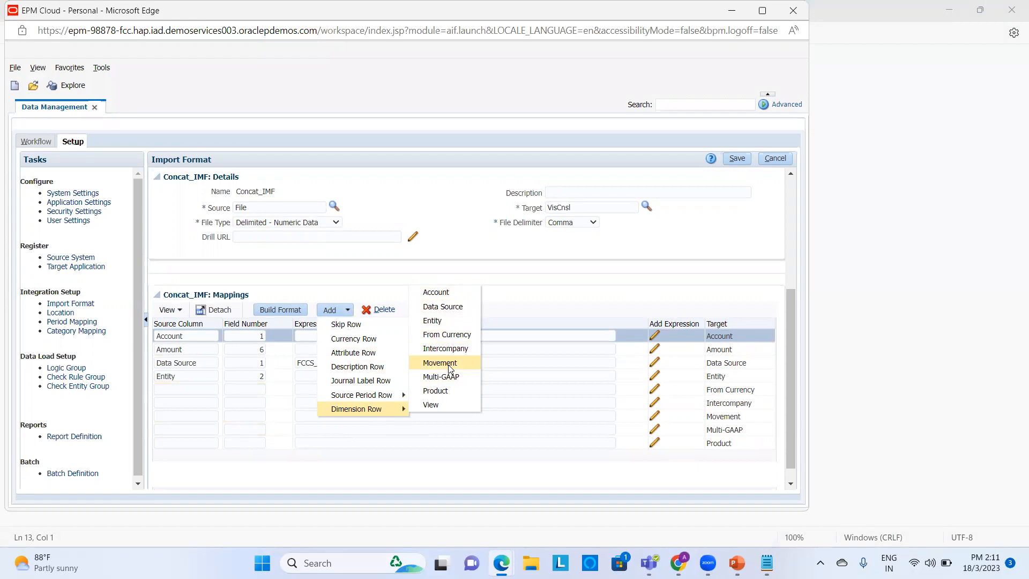
pyautogui.click(450, 323)
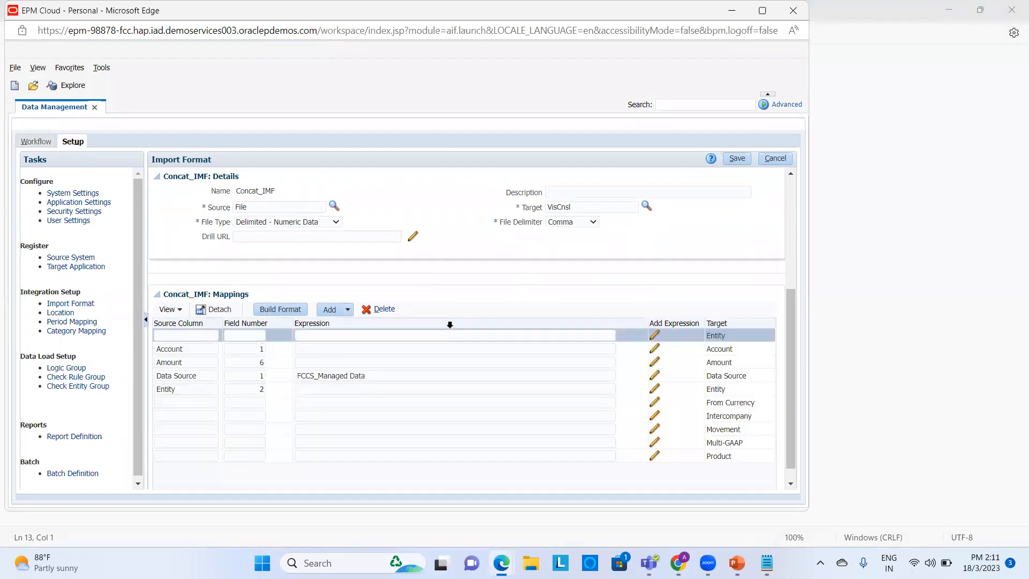
# - Fill the blank Entity row with source column Entity, field number 1 and the expression "-", and save the import format
pyautogui.click(205, 335)
pyautogui.write('Entity')
pyautogui.click(244, 334)
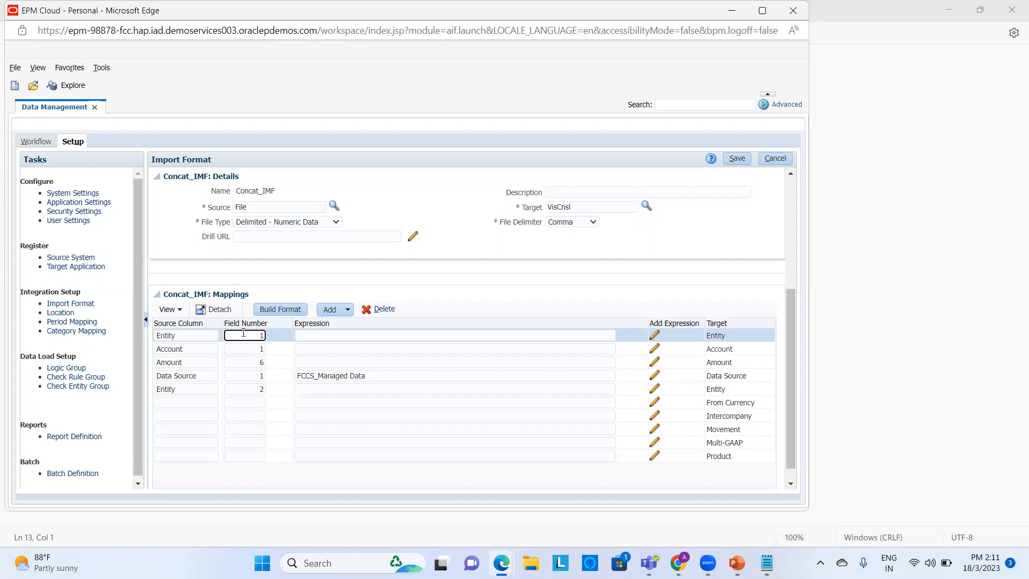
pyautogui.click(313, 336)
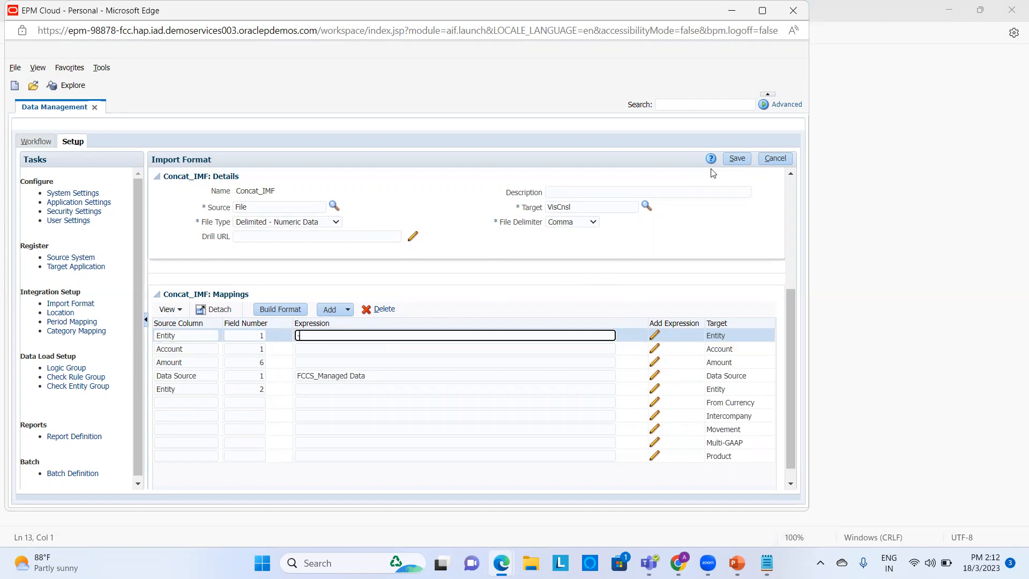
pyautogui.click(736, 160)
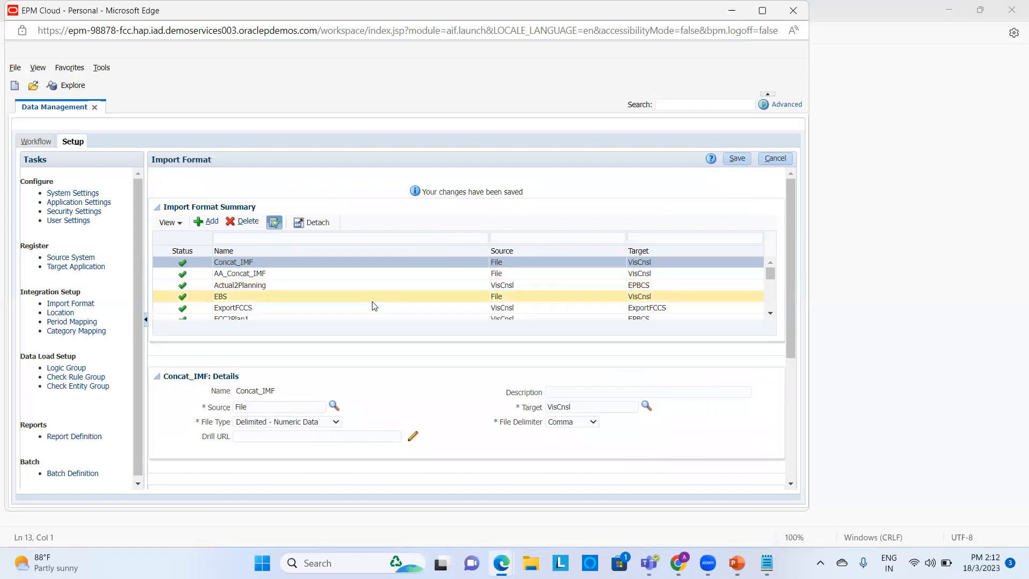
# - Add a third Entity dimension row to the Concat_IMF mappings
pyautogui.scroll(-3, 374, 305)
pyautogui.scroll(3, 374, 306)
pyautogui.scroll(-5, 380, 398)
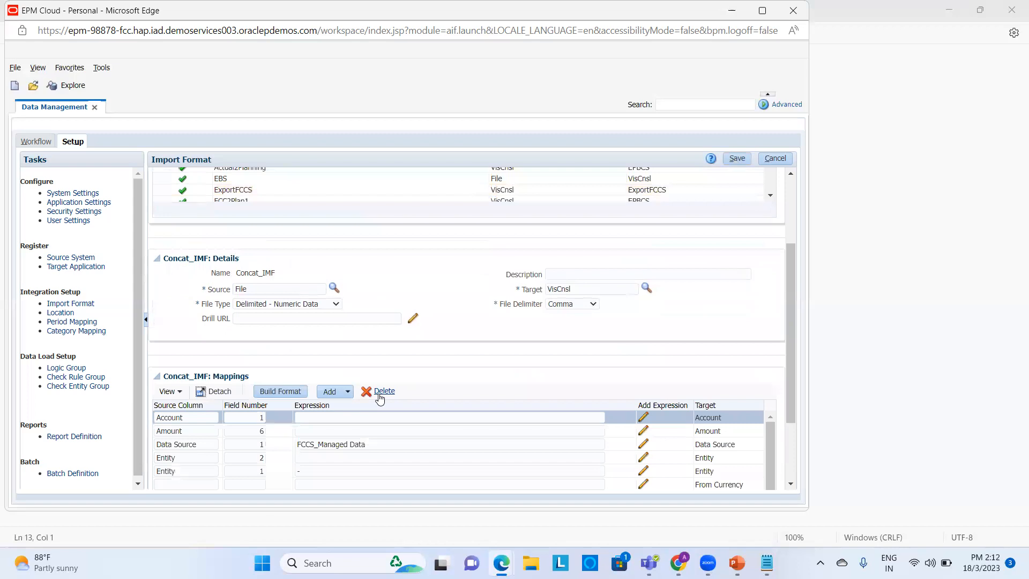
pyautogui.scroll(-2, 379, 398)
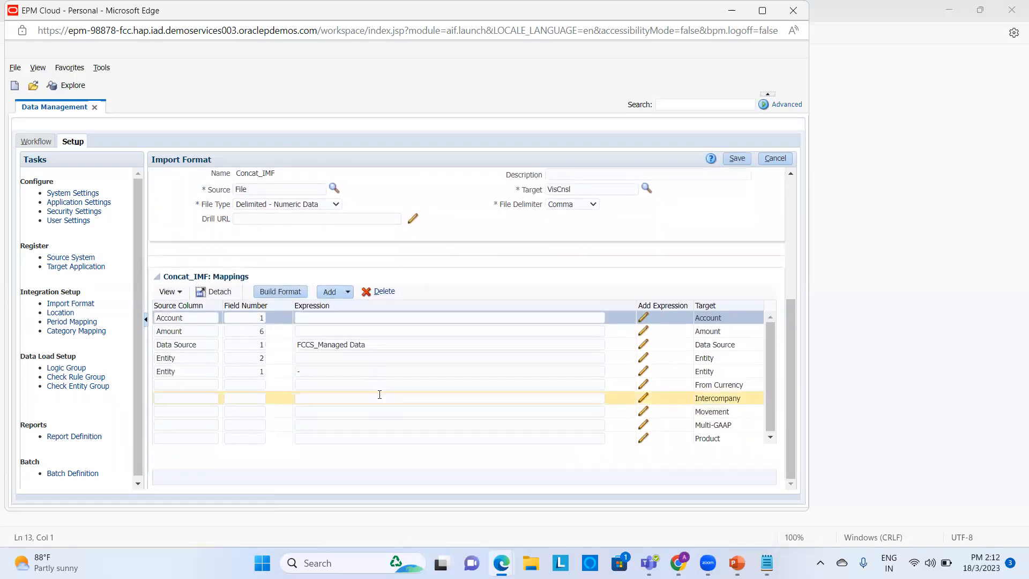
pyautogui.click(349, 292)
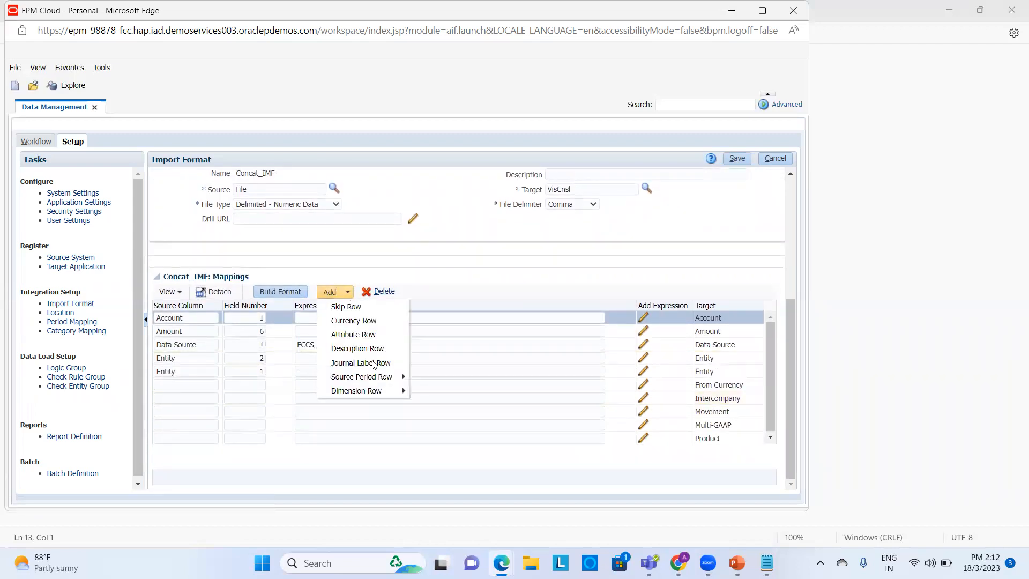
pyautogui.moveTo(405, 394)
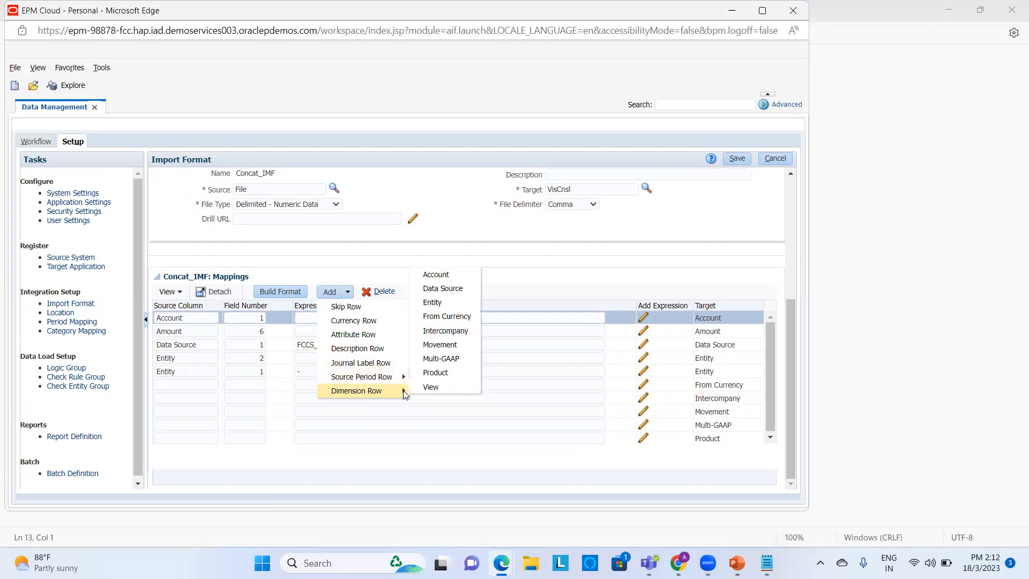
pyautogui.click(463, 308)
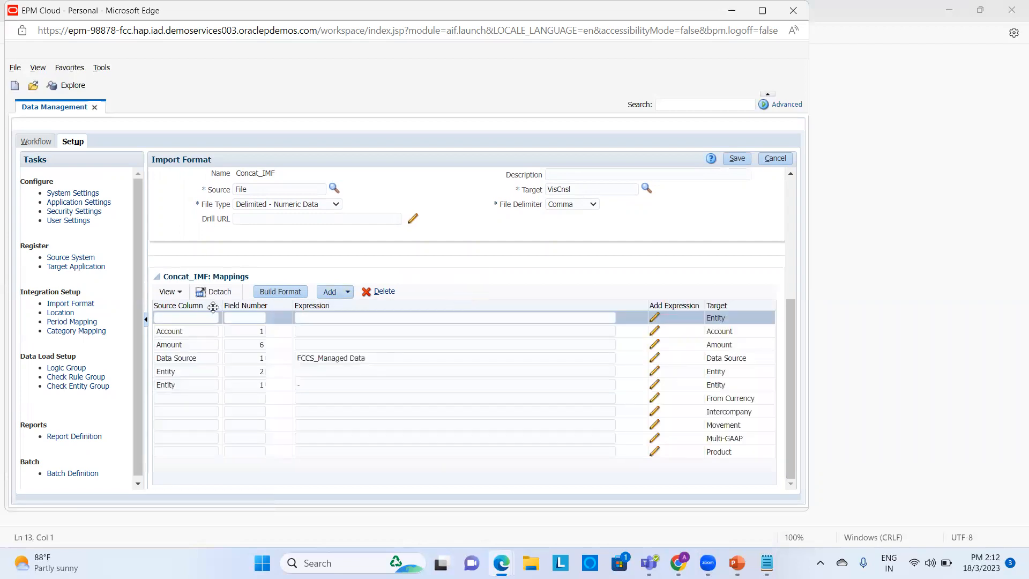
# - Fill the blank Entity row with source column Entity and field number 3, checking the source text file, and save the import format
pyautogui.click(210, 315)
pyautogui.write('E')
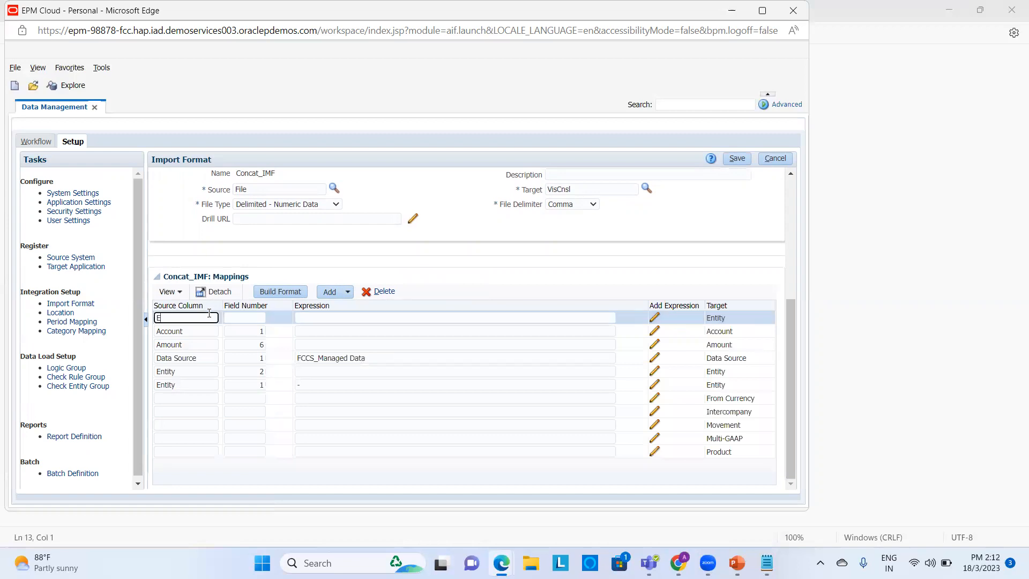
pyautogui.write('ntity')
pyautogui.press('BackSpace')
pyautogui.write('ty')
pyautogui.press('BackSpace')
pyautogui.press('BackSpace')
pyautogui.press('BackSpace')
pyautogui.write('tity')
pyautogui.click(244, 315)
pyautogui.hotkey('alt', 'Tab')
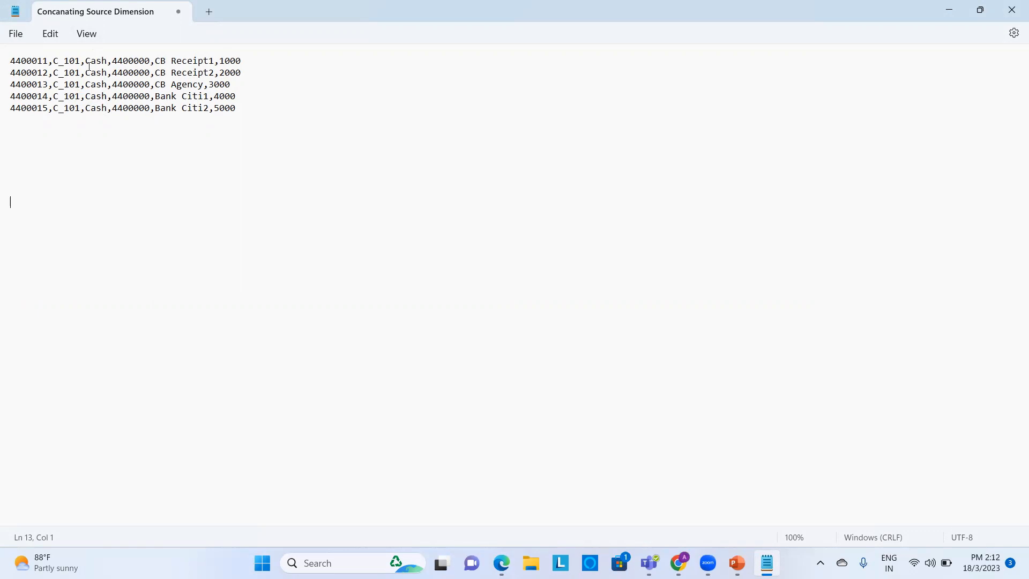
pyautogui.hotkey('alt', 'Tab')
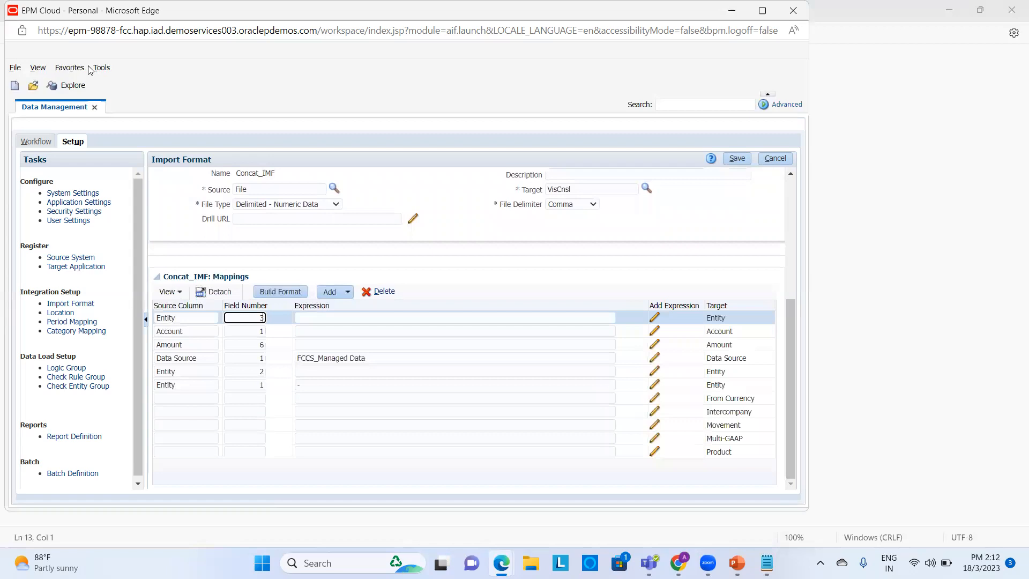
pyautogui.click(336, 319)
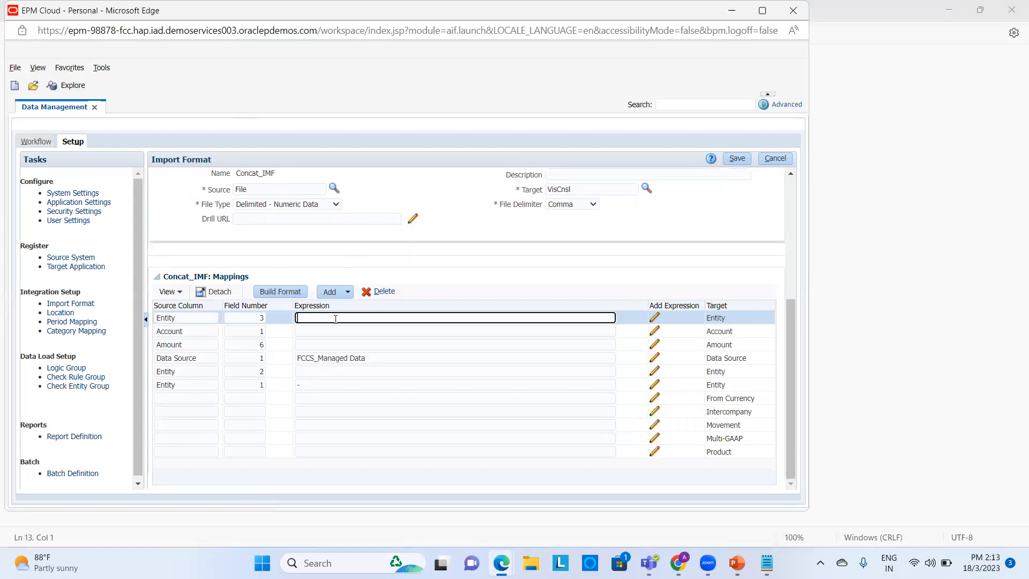
pyautogui.click(746, 156)
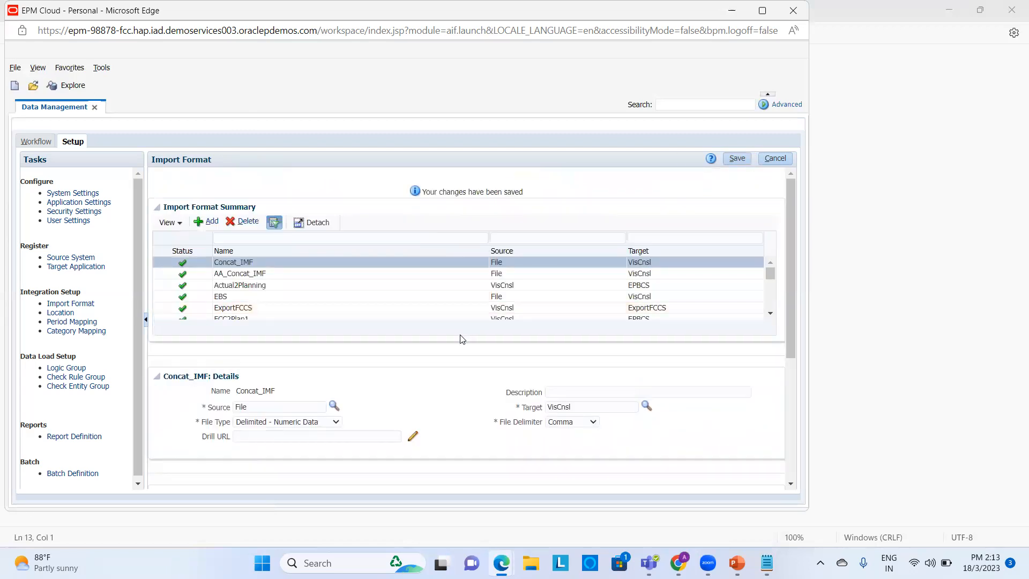
# - Compare the three Entity mapping rows of Concat_IMF with the fields in the source text file
pyautogui.scroll(-4, 462, 340)
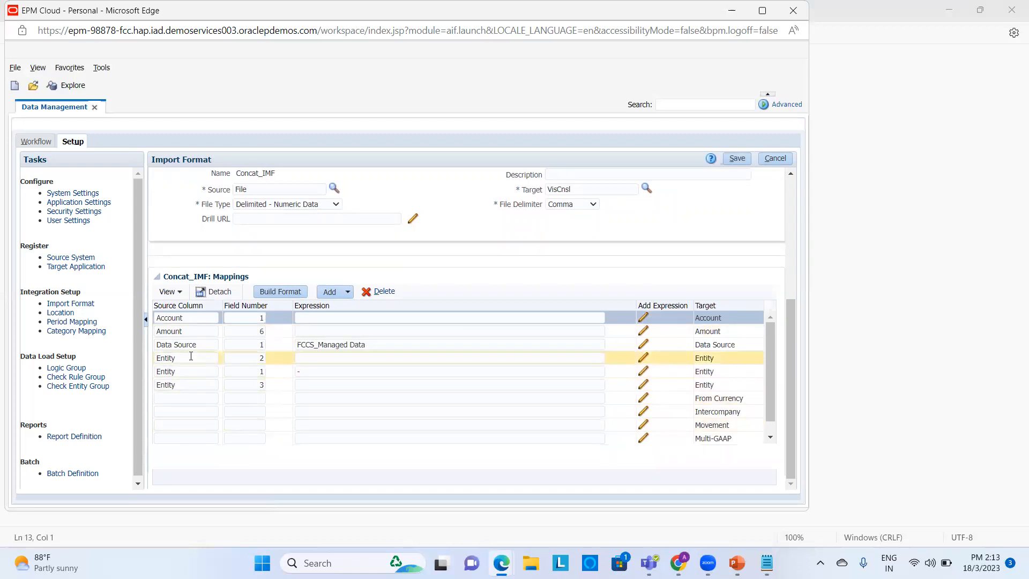
pyautogui.hotkey('alt', 'Tab')
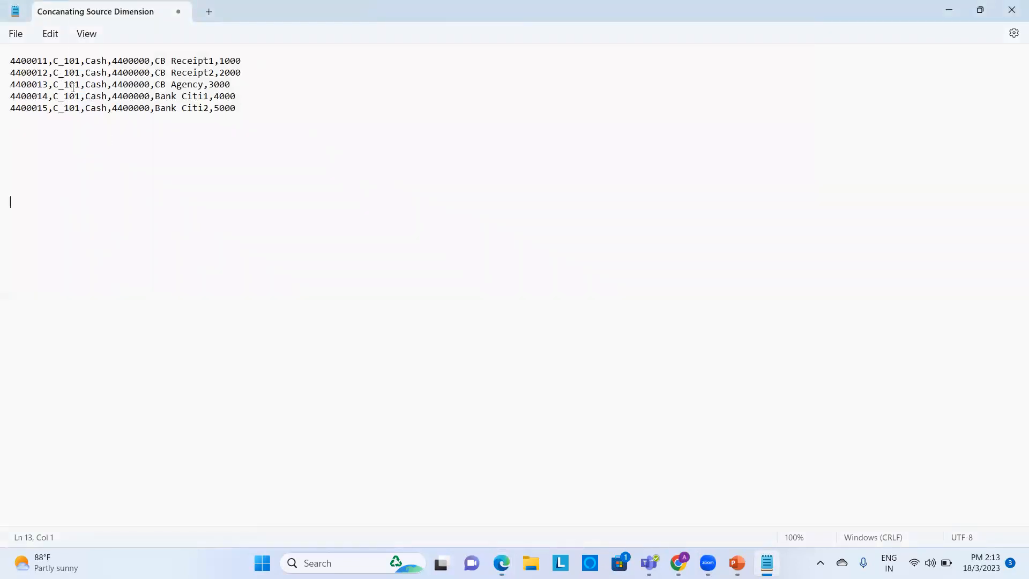
pyautogui.hotkey('alt', 'Tab')
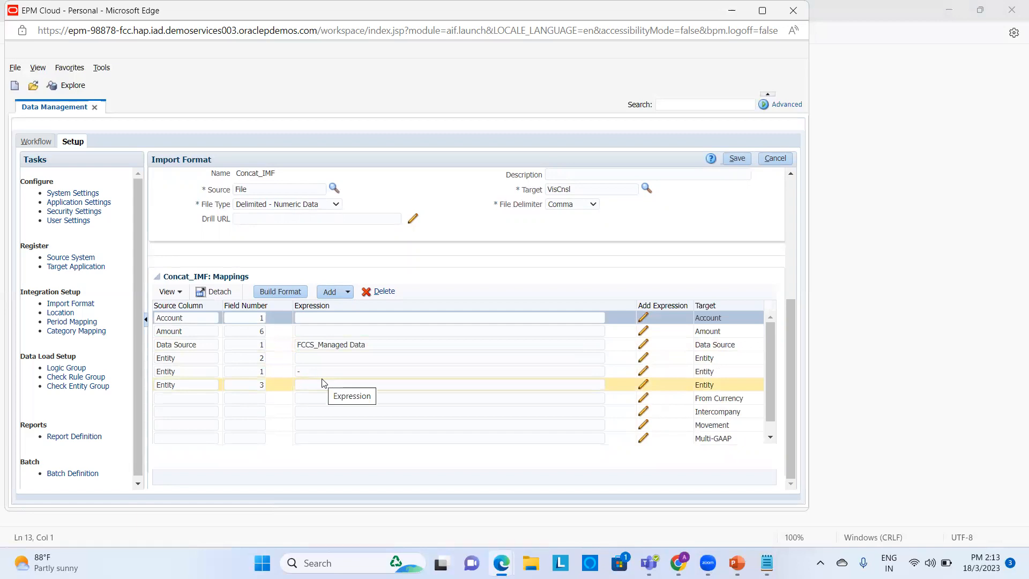
pyautogui.hotkey('alt', 'Tab')
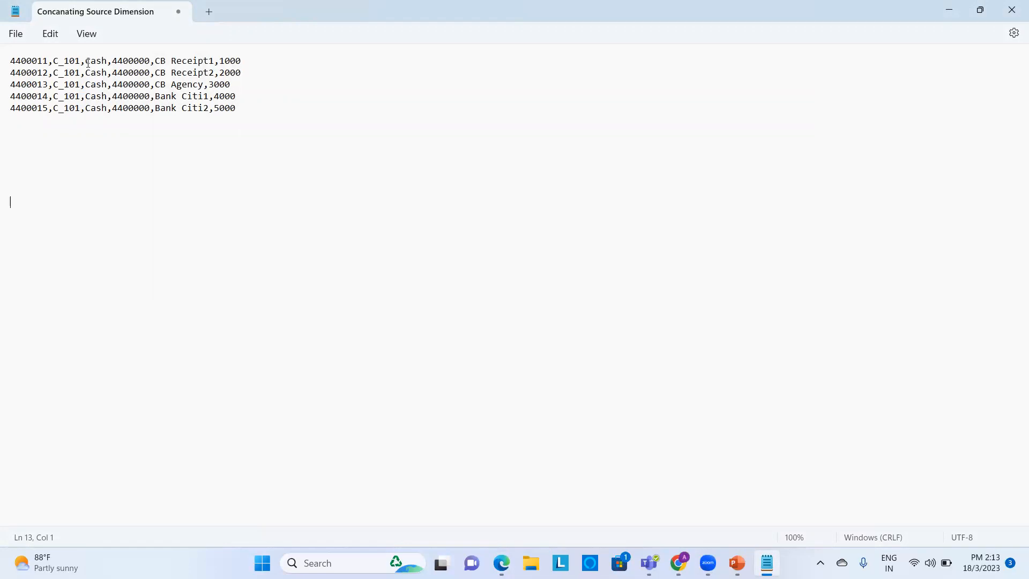
pyautogui.hotkey('alt', 'Tab')
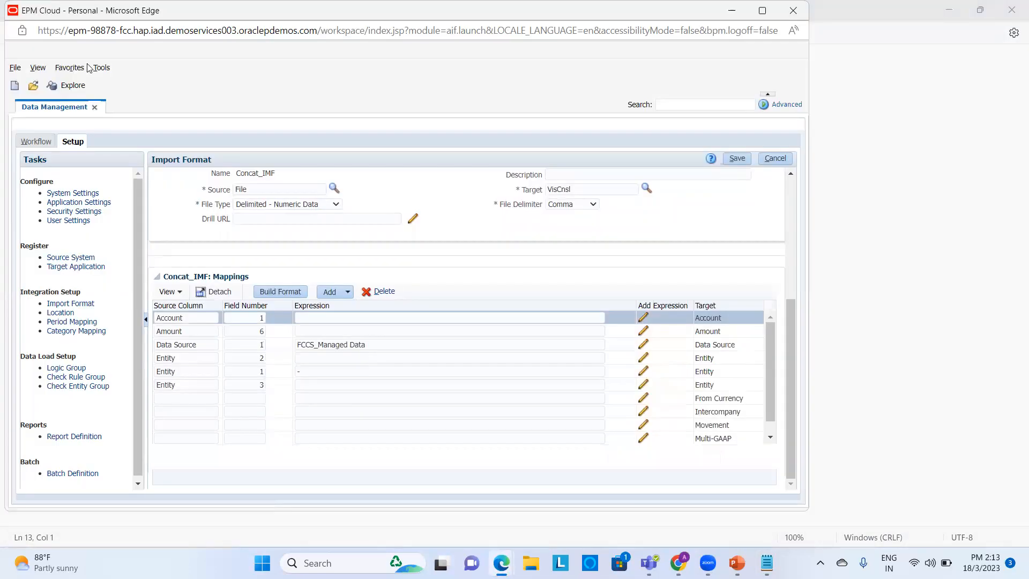
pyautogui.hotkey('alt', 'Tab')
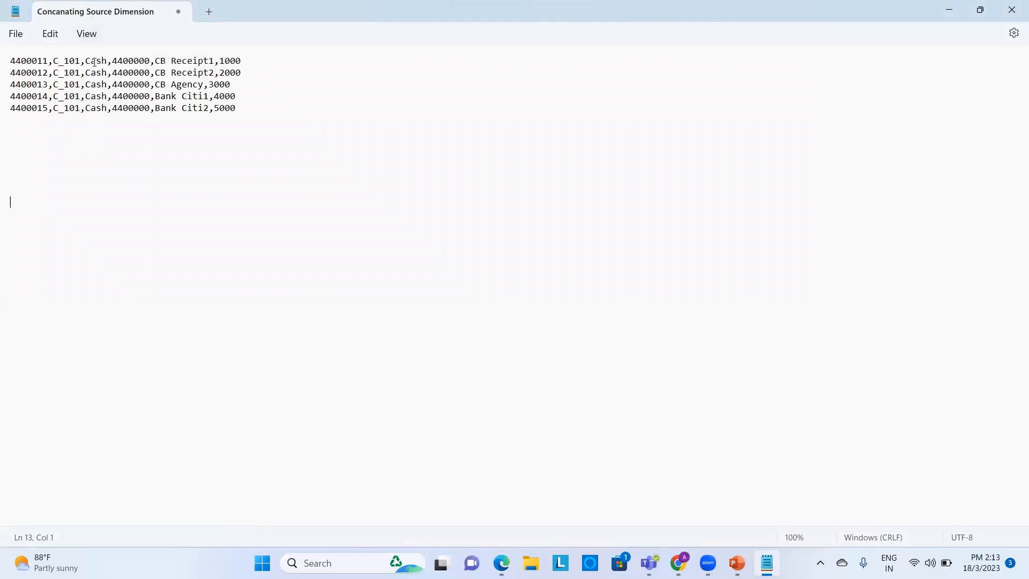
pyautogui.hotkey('alt', 'Tab')
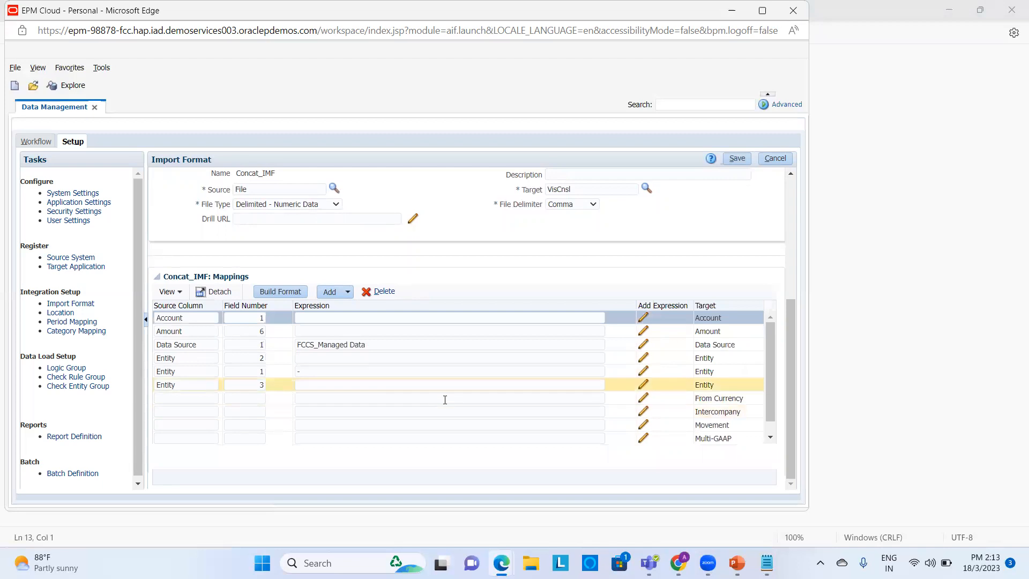
# - Map the From Currency target to source column From Currency, field number 1, expression "Entity Currency", and save the import format
pyautogui.click(196, 400)
pyautogui.write('From Currency')
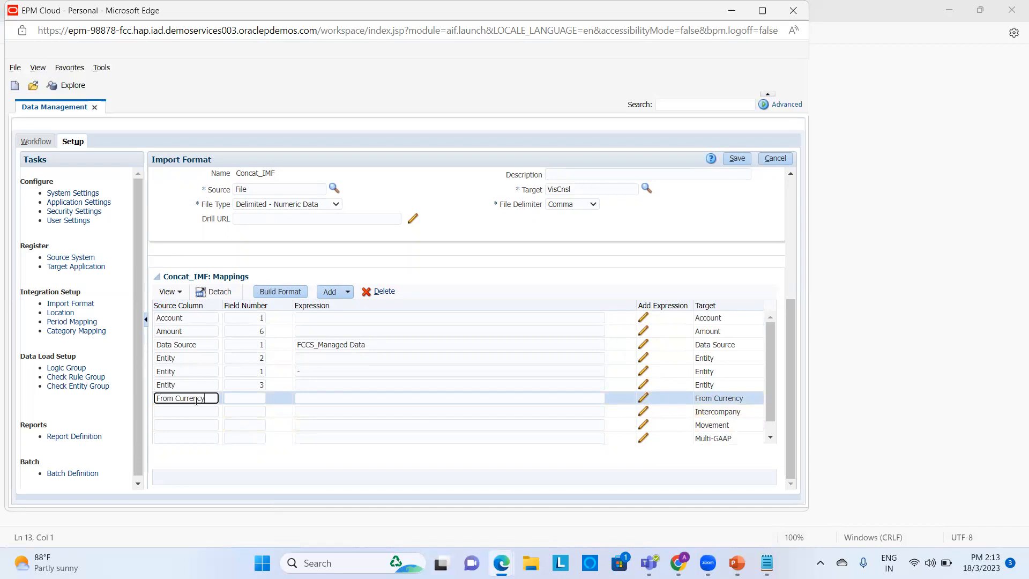
pyautogui.click(242, 399)
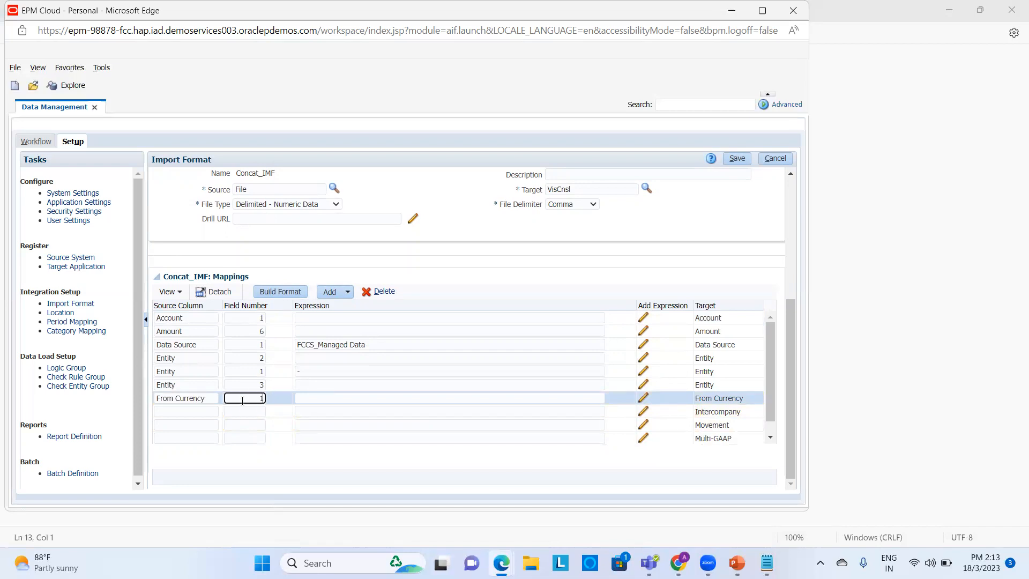
pyautogui.write('1')
pyautogui.click(313, 399)
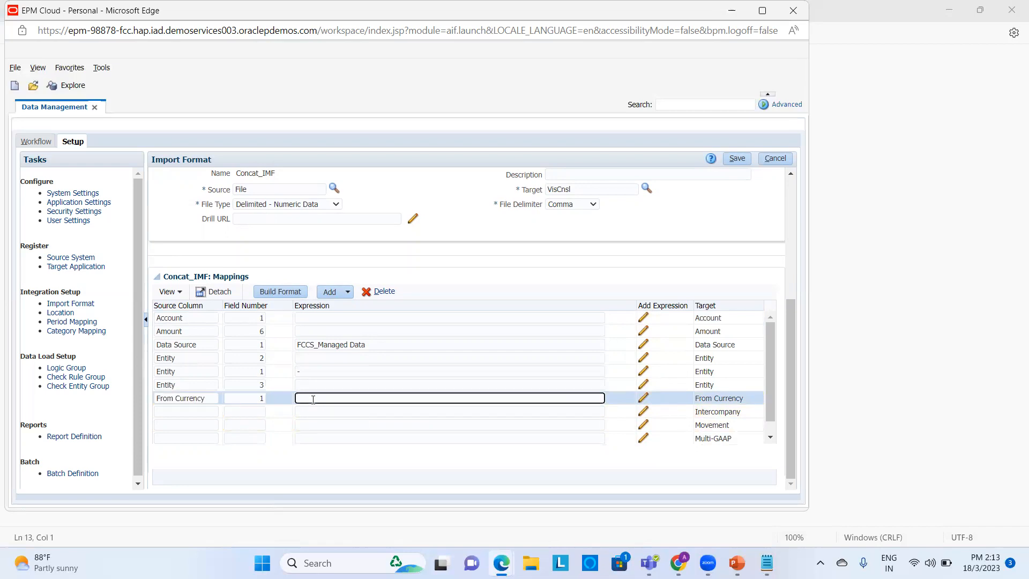
pyautogui.write('Entity Currency')
pyautogui.click(738, 159)
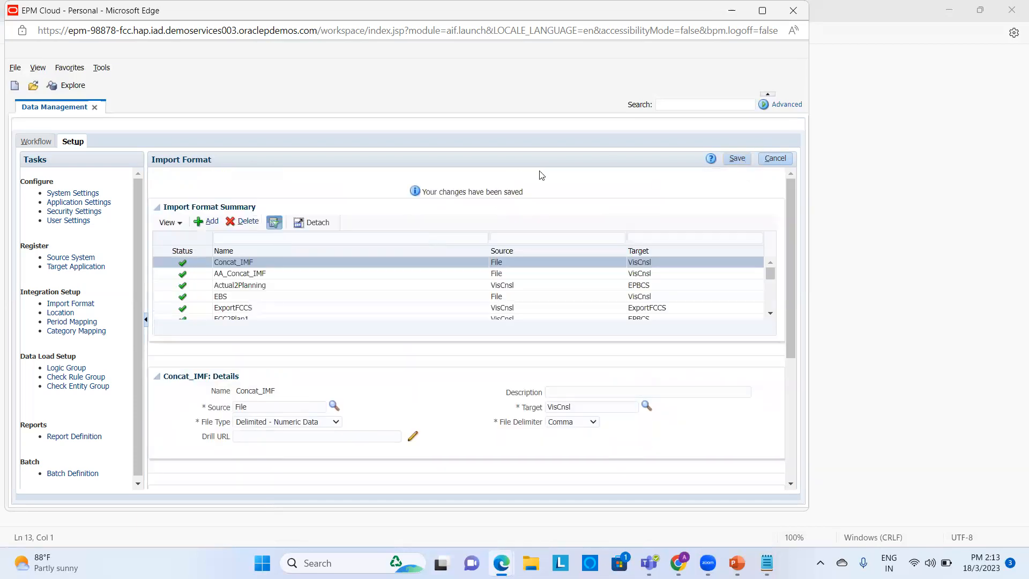
# - Map the Intercompany target to source column Intercompany, field number 1, expression "FCCS_No Intercompany", and save the import format
pyautogui.scroll(-5, 371, 383)
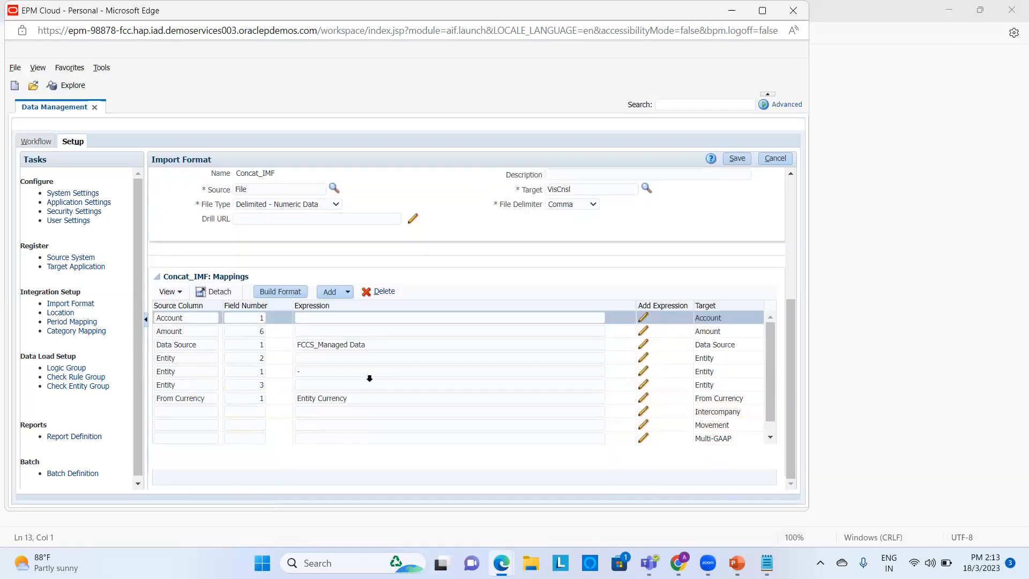
pyautogui.click(192, 416)
pyautogui.write('I')
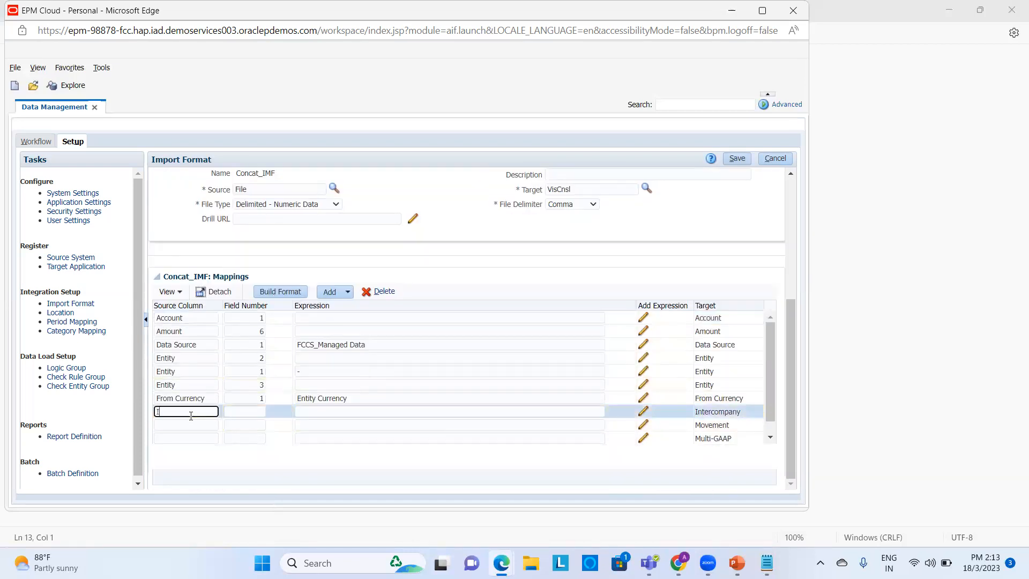
pyautogui.write('ntercompany')
pyautogui.click(247, 410)
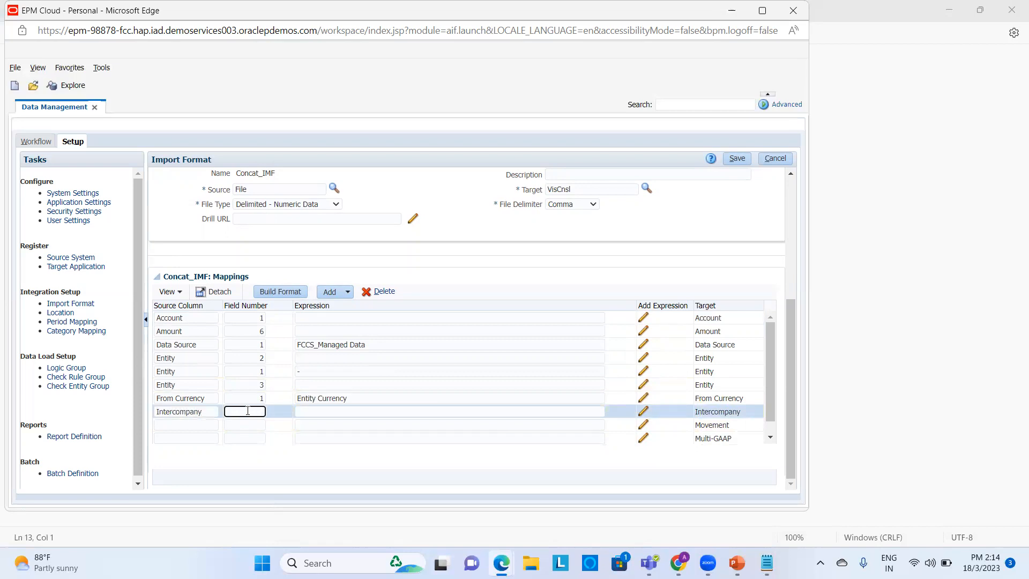
pyautogui.click(352, 413)
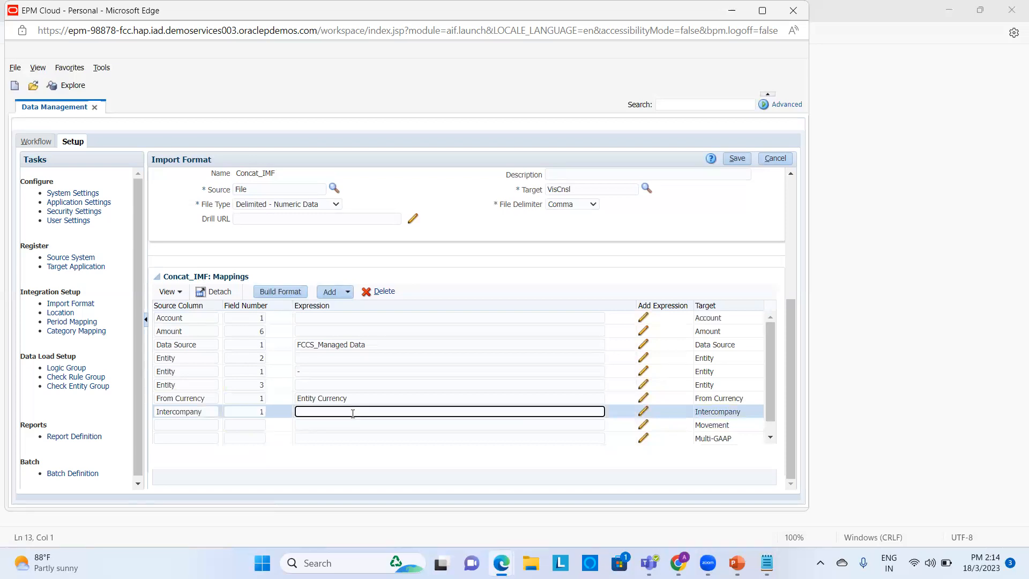
pyautogui.write('FCCS_No Intercompany')
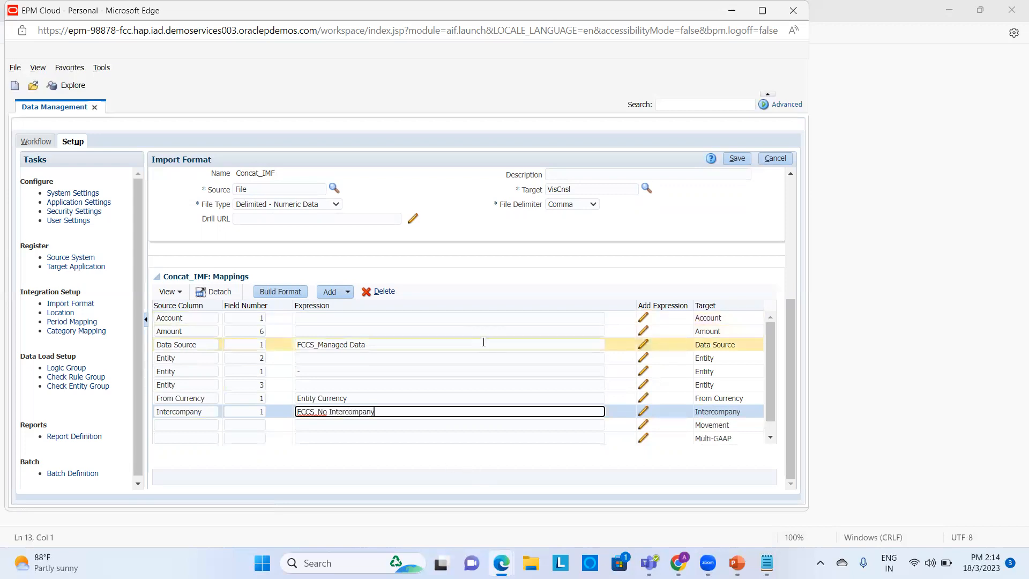
pyautogui.click(736, 160)
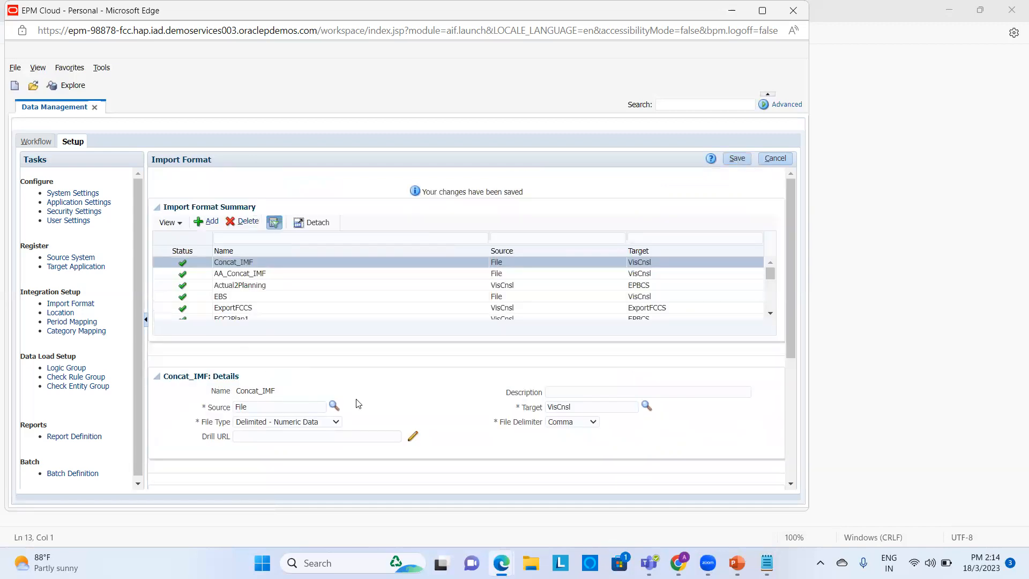
# - Map the Movement target to source column Movement, field number 1, expression "FCCS_Nvmts_NetIncome", and save the import format
pyautogui.scroll(-4, 359, 404)
pyautogui.click(199, 411)
pyautogui.write('Movement')
pyautogui.click(254, 410)
pyautogui.write('1')
pyautogui.click(347, 409)
pyautogui.write('FCCS')
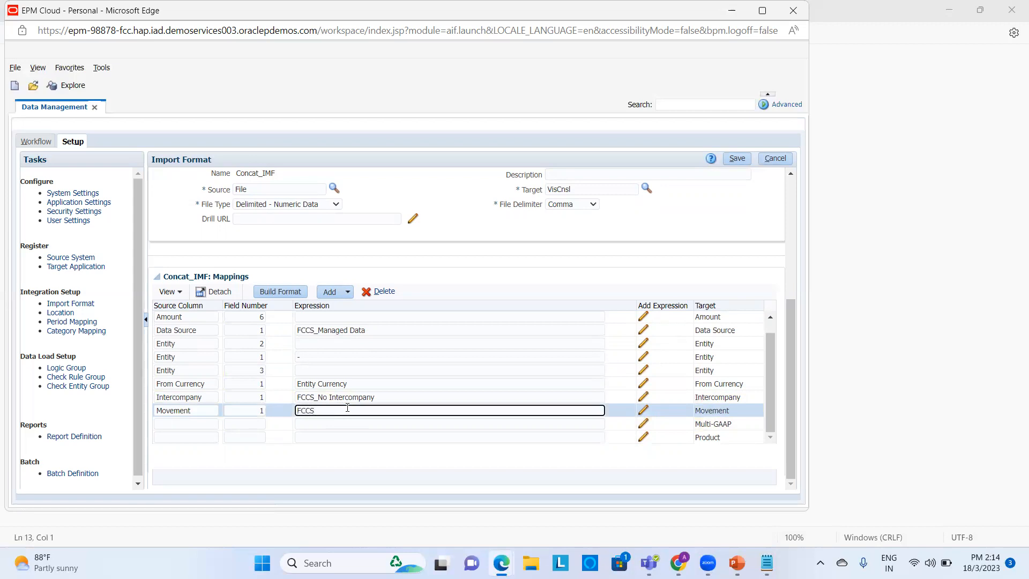
pyautogui.write('_Nvmts_NetIncome')
pyautogui.click(744, 160)
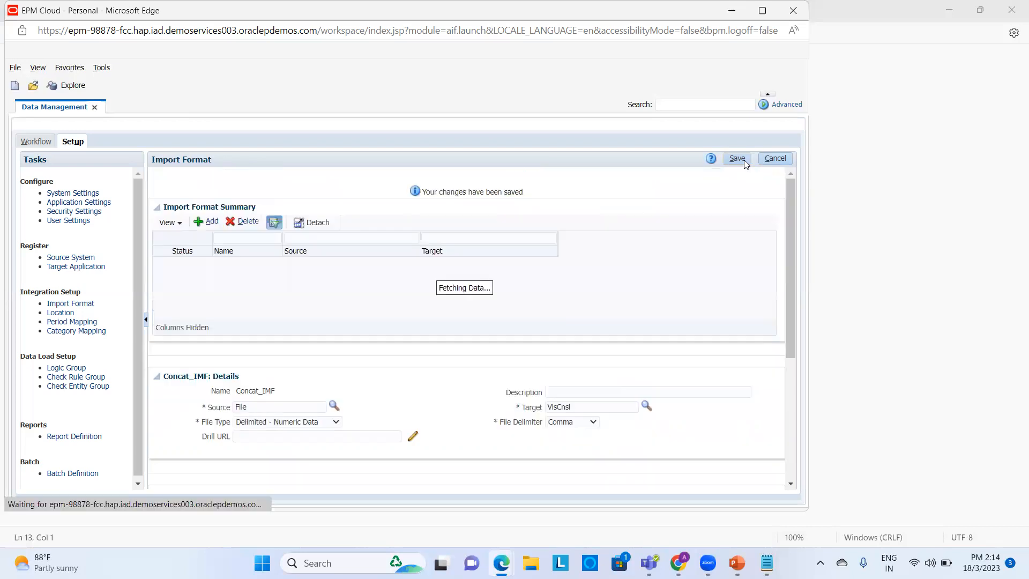
# - Map the Multi-GAAP target to source column Multi-GAAP, field number 1, expression "FCCS_Local GAAP", and save the import format
pyautogui.scroll(-4, 241, 476)
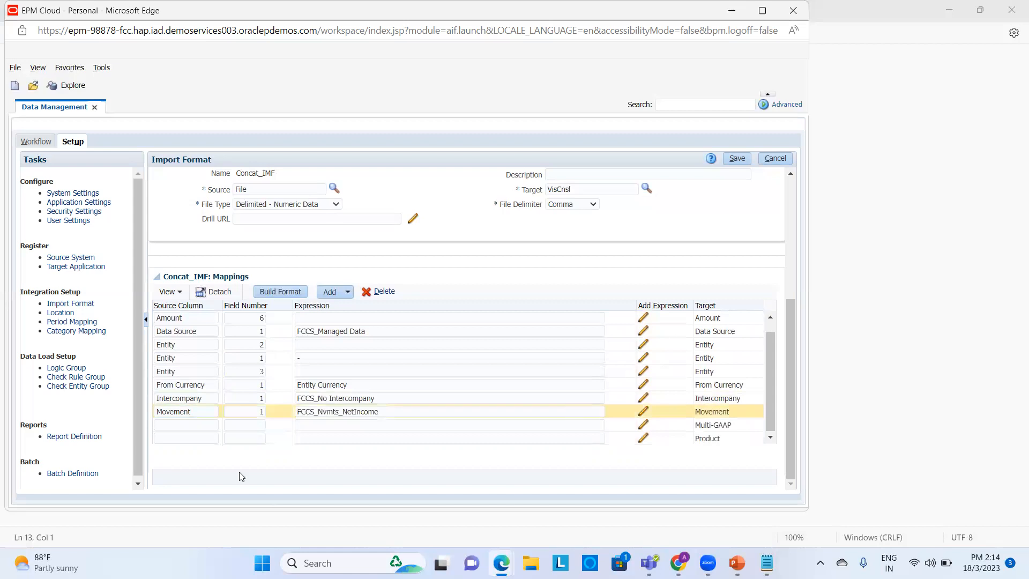
pyautogui.click(185, 424)
pyautogui.write('Multi')
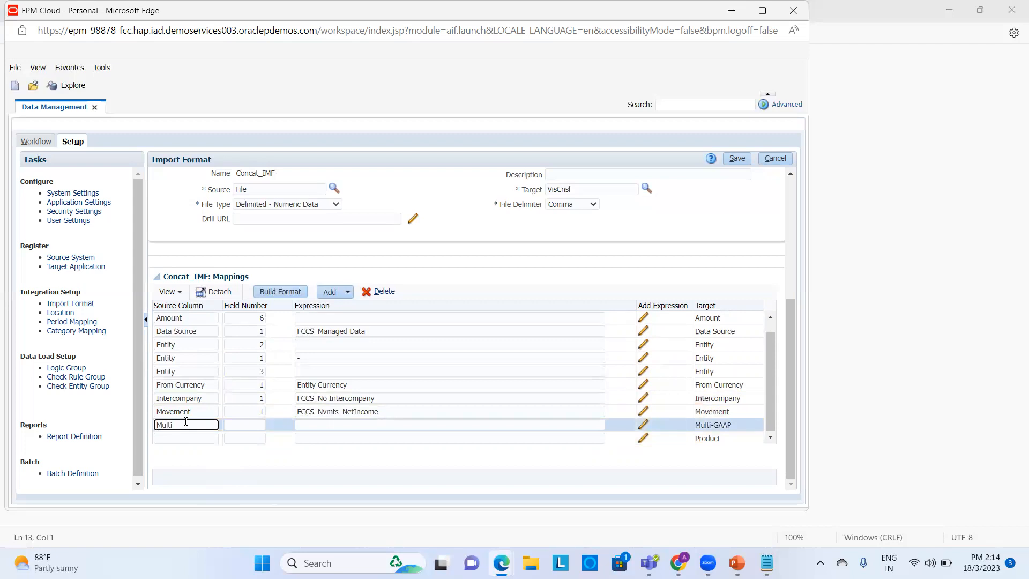
pyautogui.write('-GAAP')
pyautogui.click(240, 425)
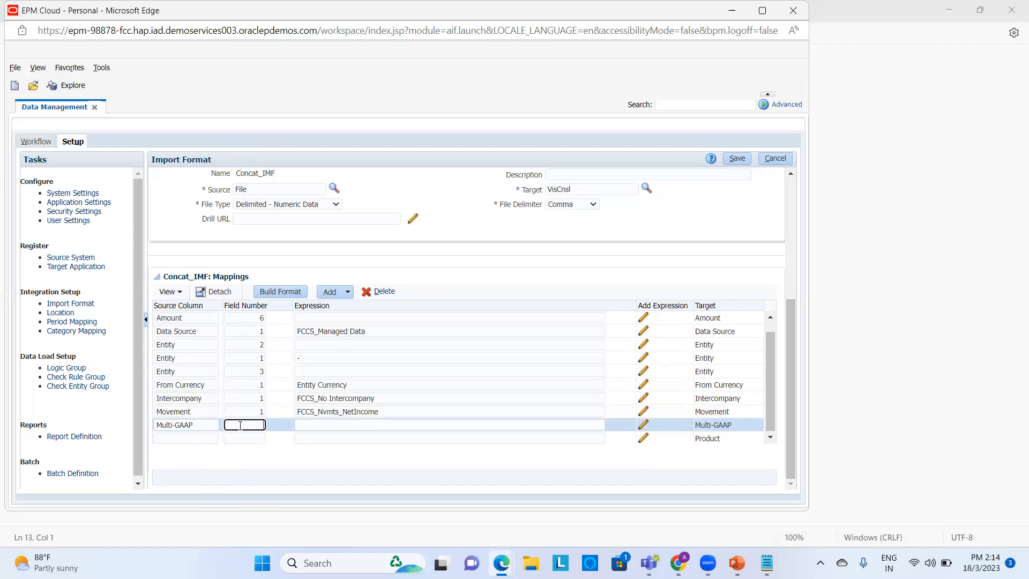
pyautogui.click(339, 424)
pyautogui.write('G')
pyautogui.press('BackSpace')
pyautogui.write('FCCS_Local GAAP')
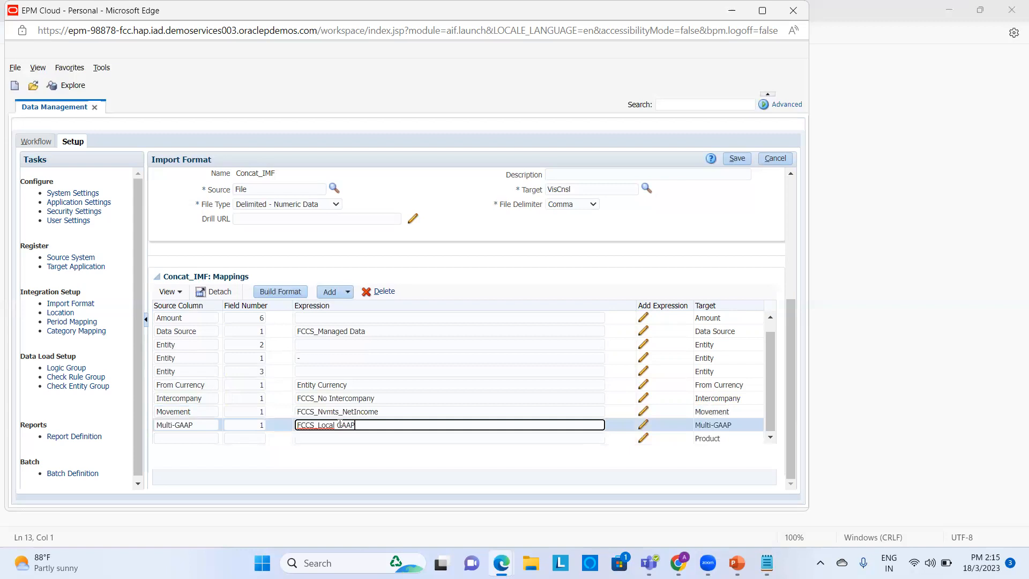
pyautogui.click(744, 158)
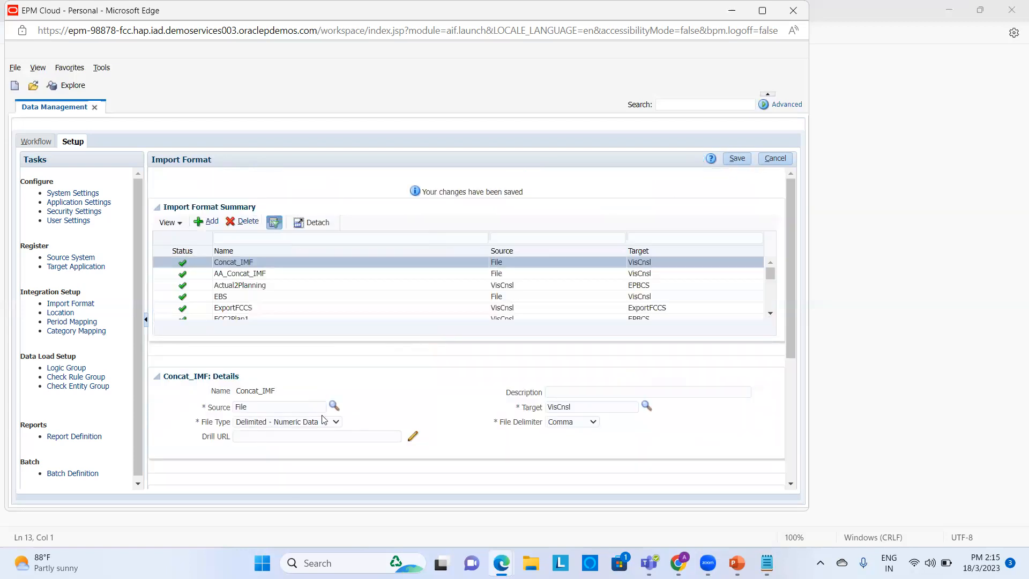
# - Map the Product target to source column Product, field number 1, expression "No Product", and save the import format
pyautogui.scroll(-3, 333, 416)
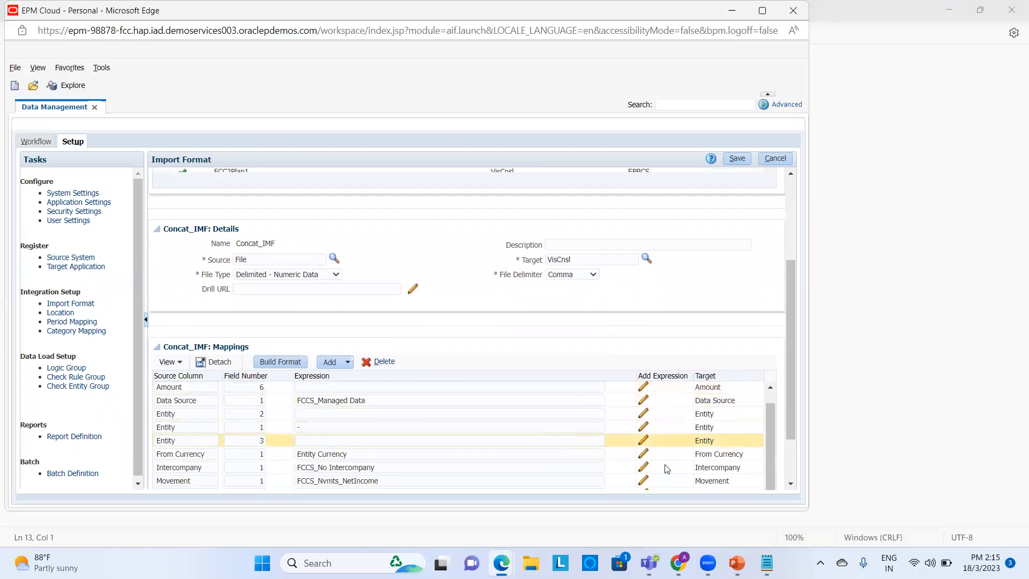
pyautogui.click(791, 484)
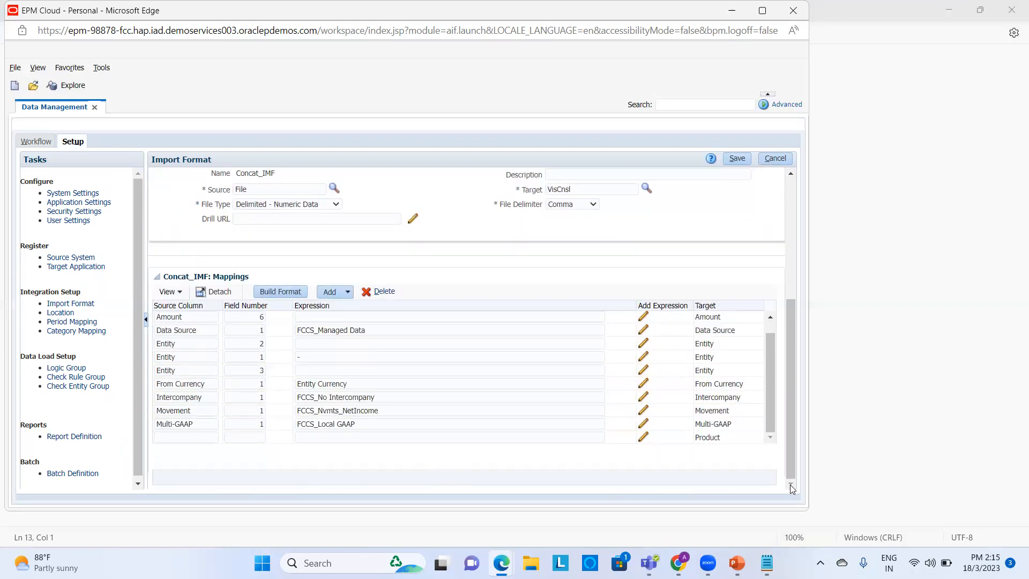
pyautogui.click(167, 437)
pyautogui.write('Product')
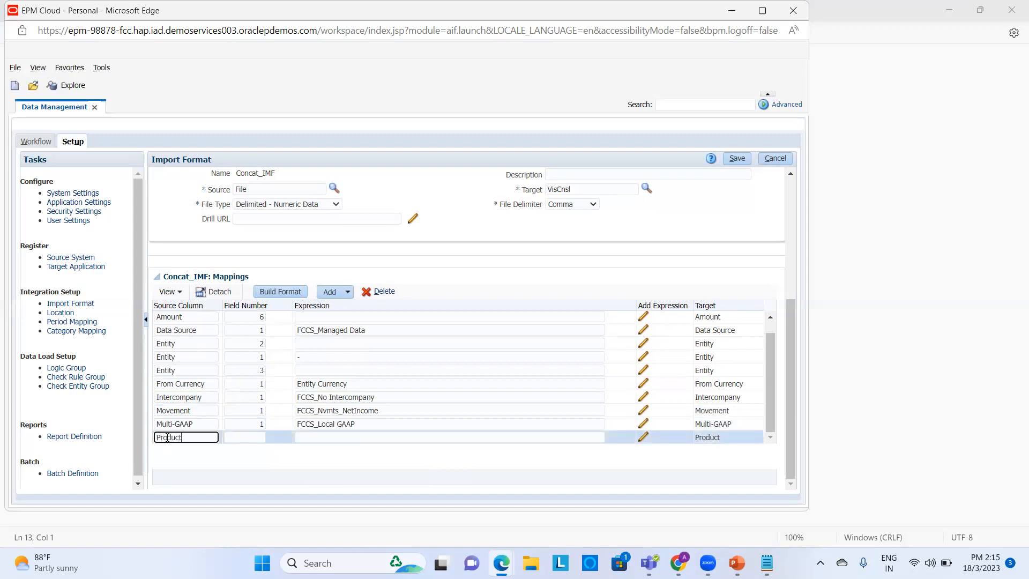
pyautogui.click(241, 436)
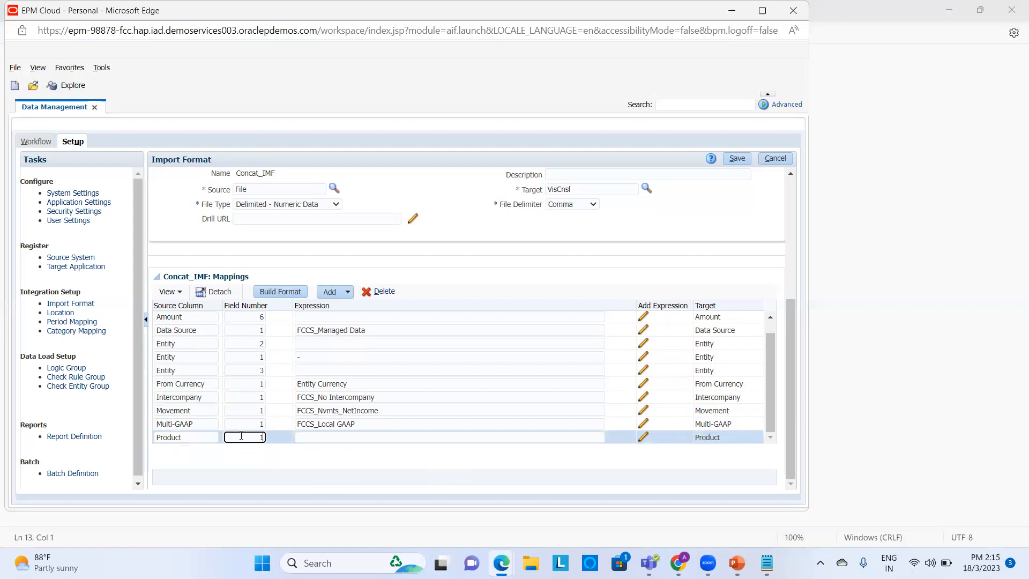
pyautogui.click(332, 439)
pyautogui.write('No')
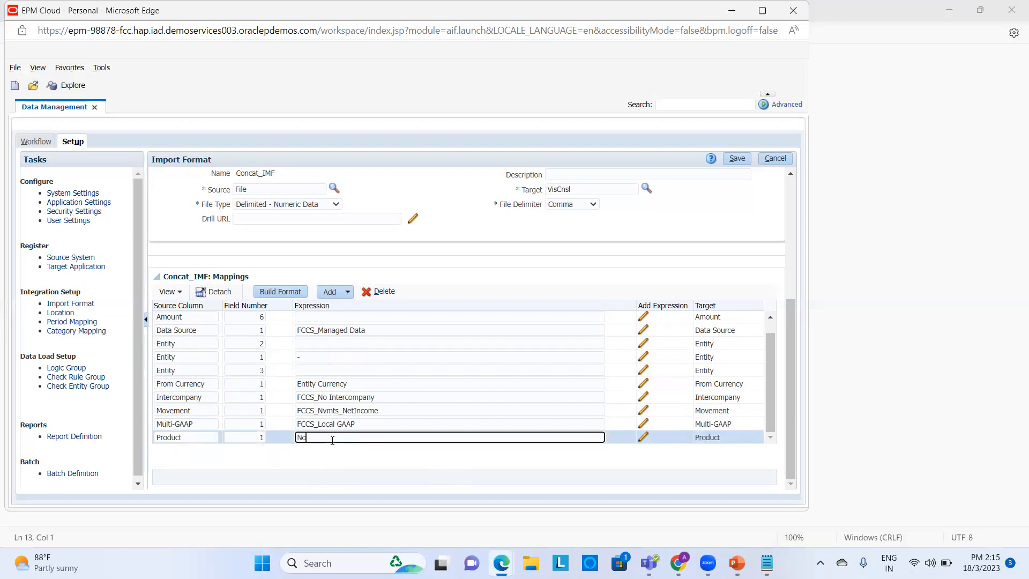
pyautogui.write(' Product')
pyautogui.click(736, 162)
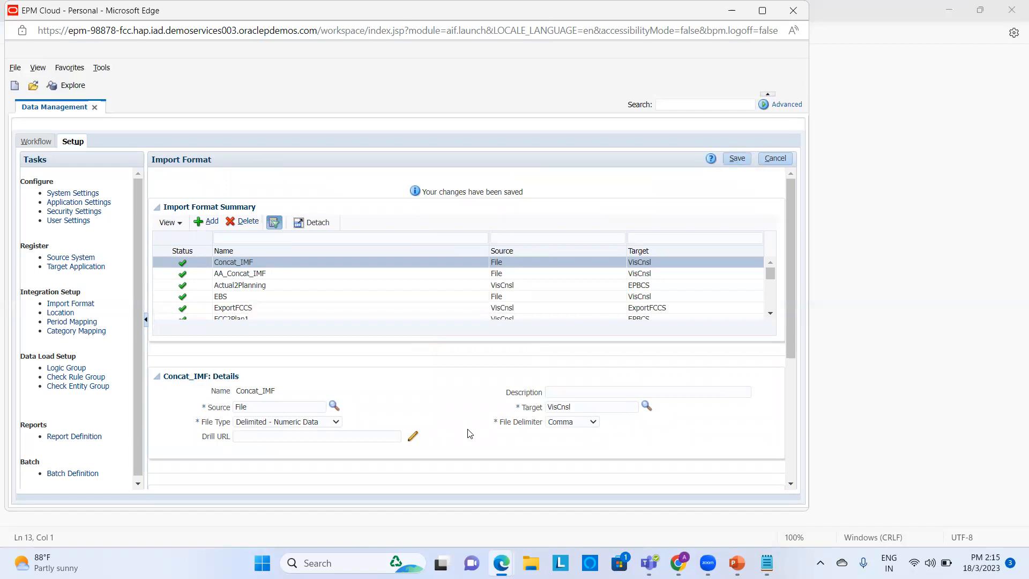
# - Add a new location named Concate_LOC in the integration setup
pyautogui.scroll(-3, 470, 433)
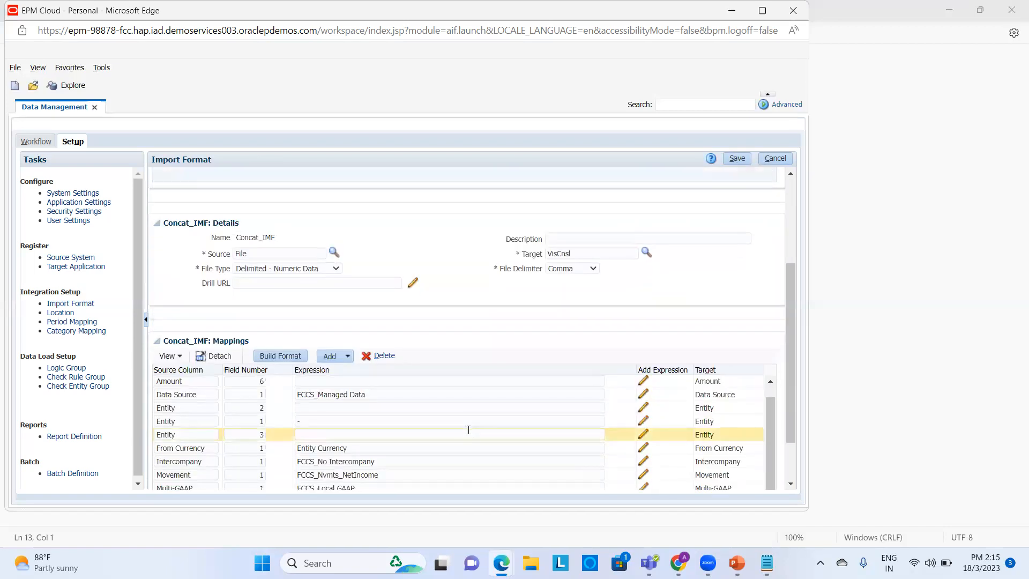
pyautogui.click(71, 314)
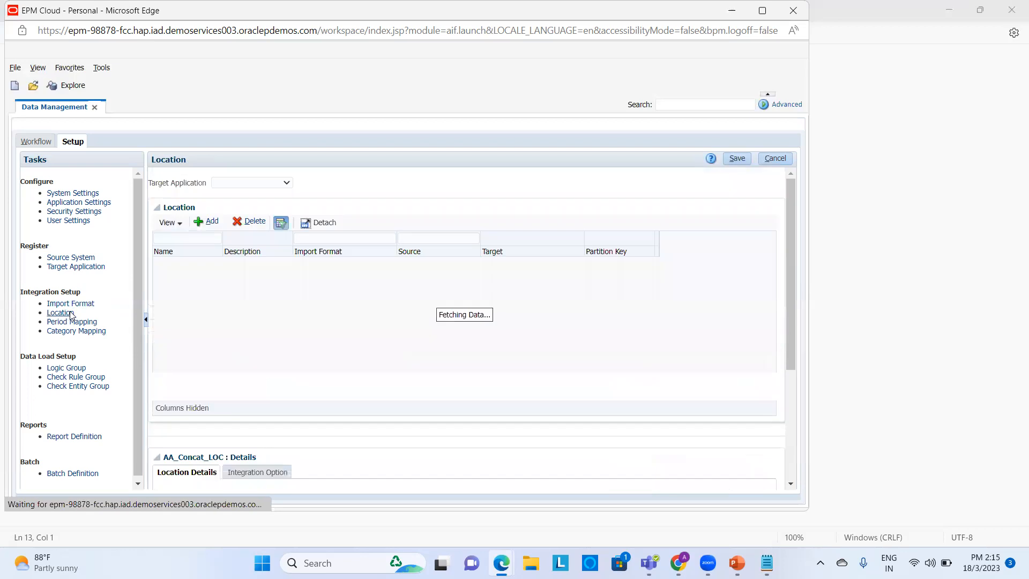
pyautogui.click(213, 222)
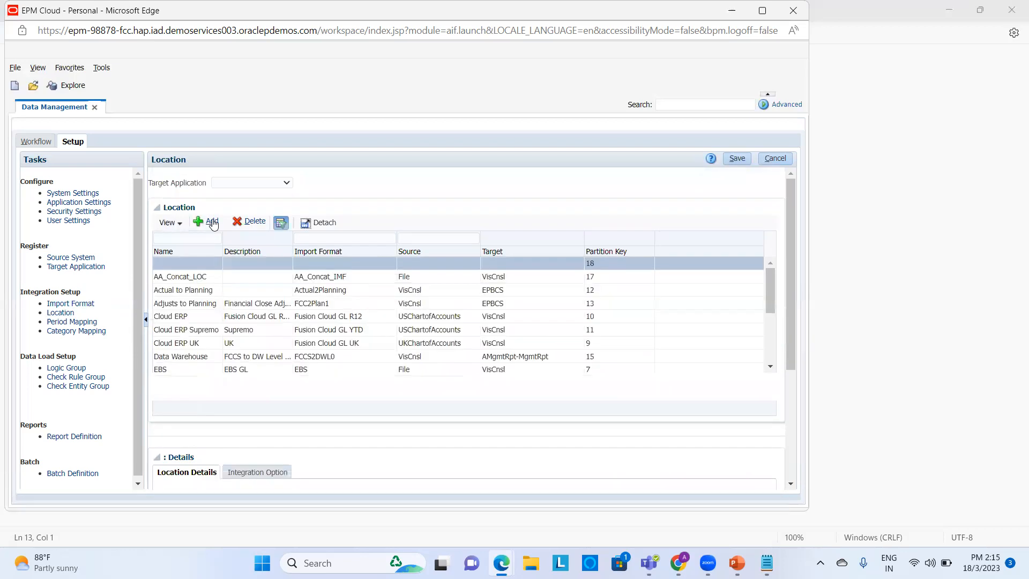
pyautogui.scroll(-3, 358, 450)
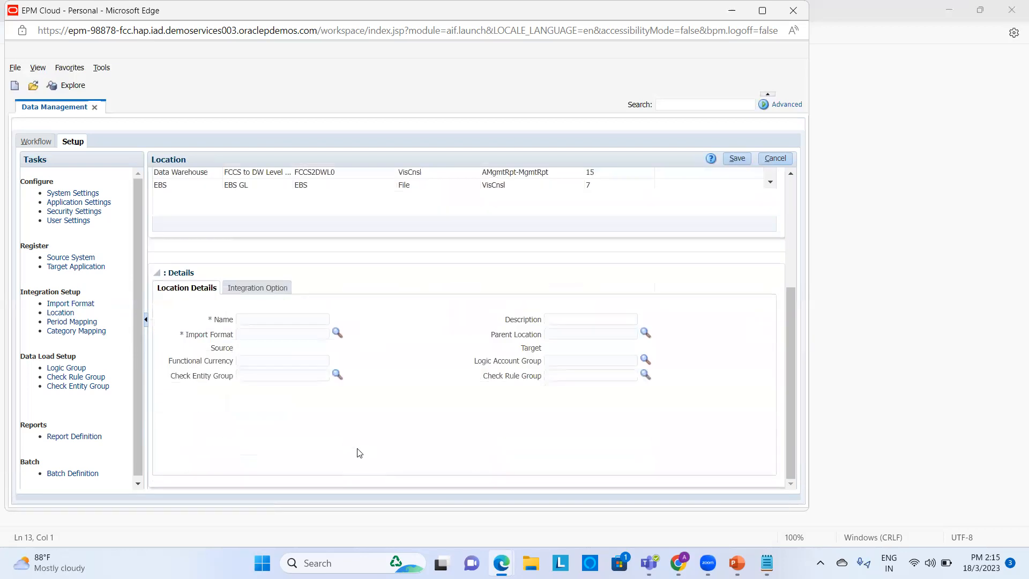
pyautogui.click(296, 322)
pyautogui.write('C')
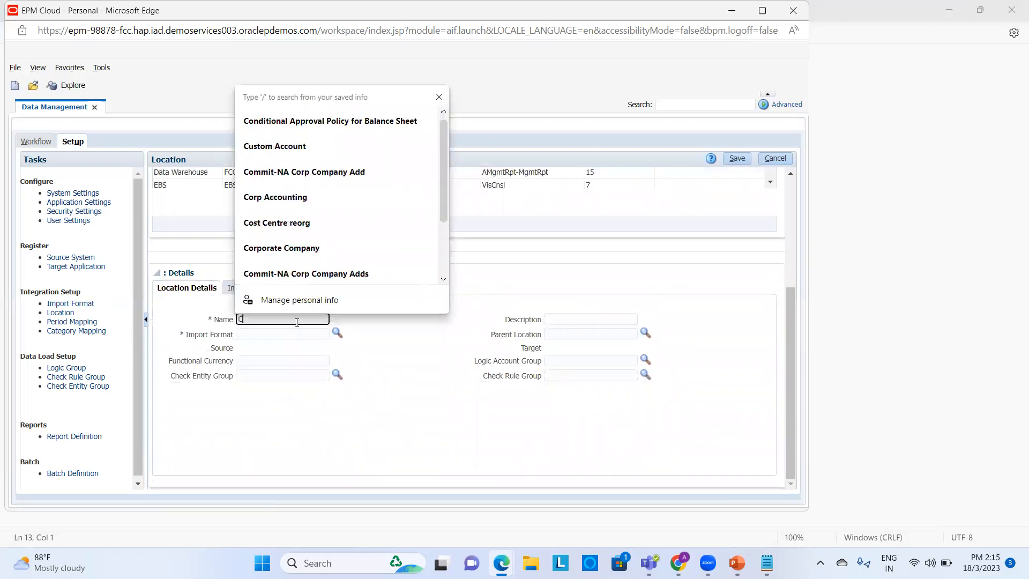
pyautogui.write('onca')
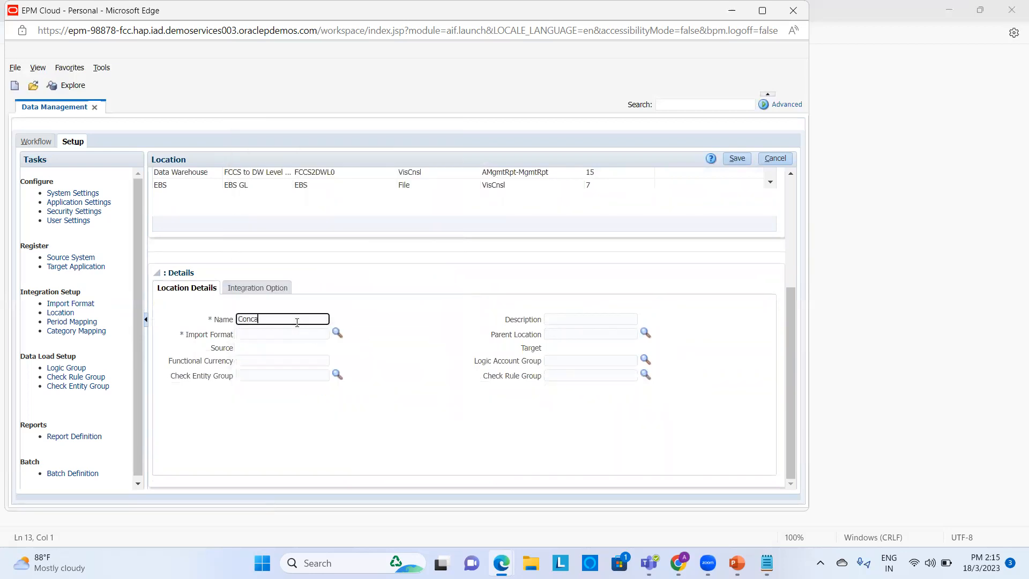
pyautogui.write('te_LOC')
pyautogui.press('Tab')
pyautogui.press('Tab')
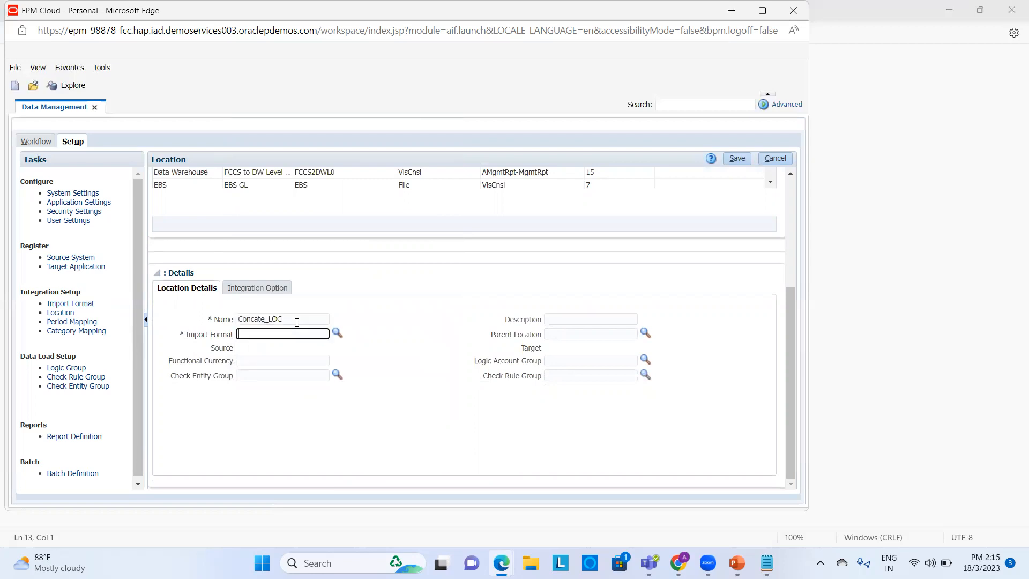
# - Assign the import format Concat_IMF to the new location Concate_LOC and save the location
pyautogui.click(337, 333)
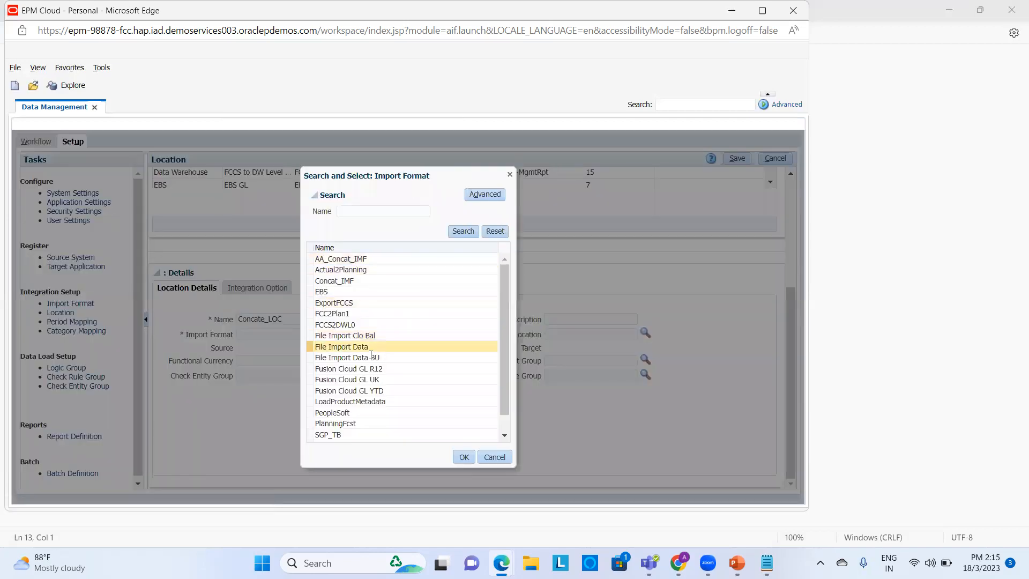
pyautogui.click(358, 284)
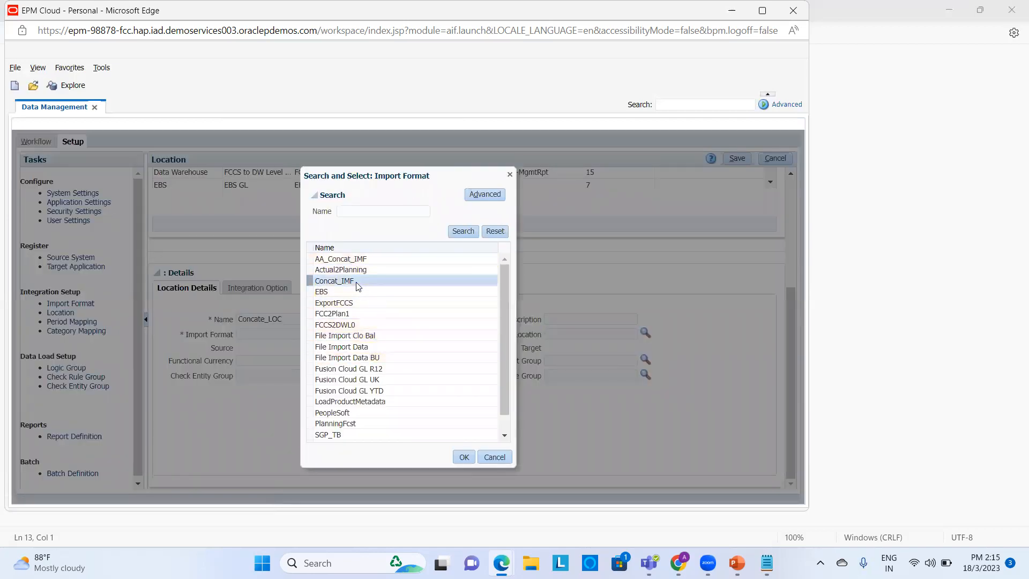
pyautogui.click(462, 457)
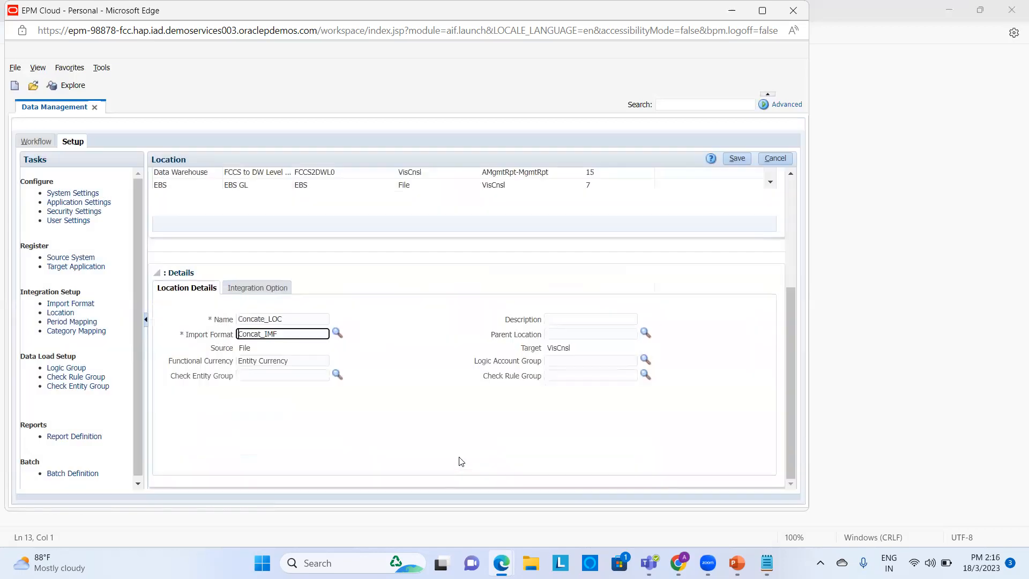
pyautogui.press('Tab')
pyautogui.press('Tab')
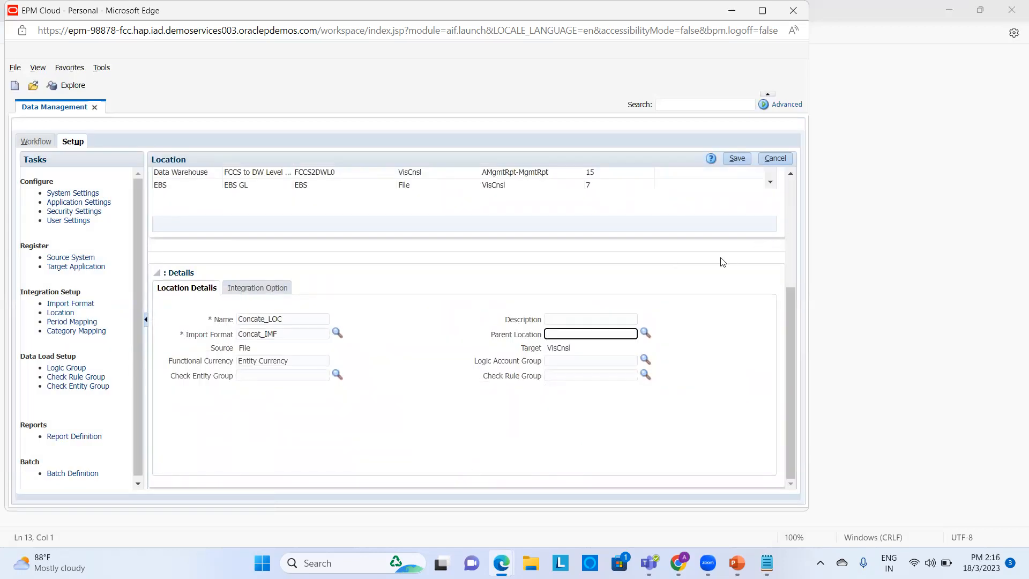
pyautogui.click(744, 158)
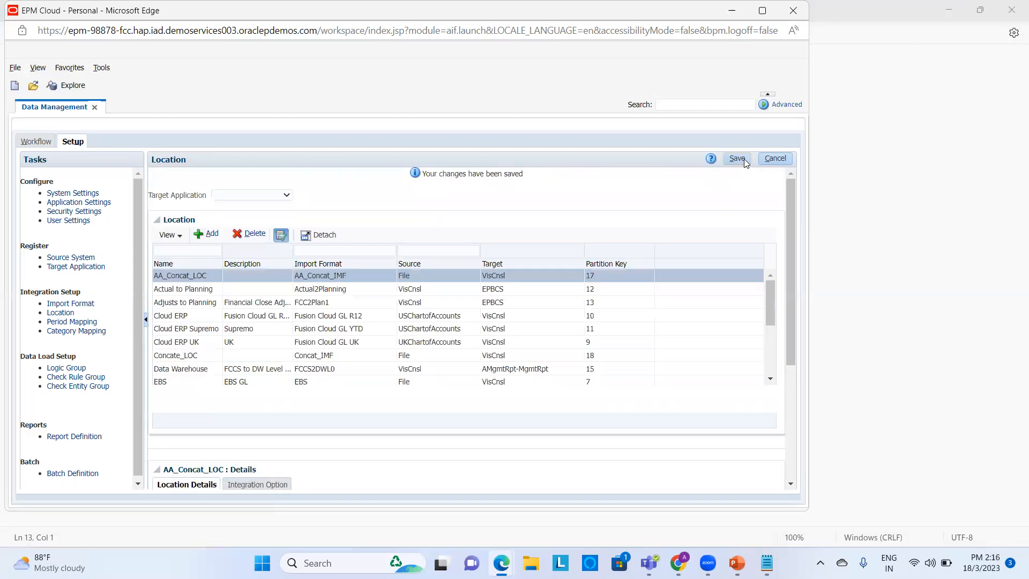
# - Open Data Load Mapping in the workflow and set its point of view to location Concate_LOC and period Jan-15
pyautogui.click(46, 140)
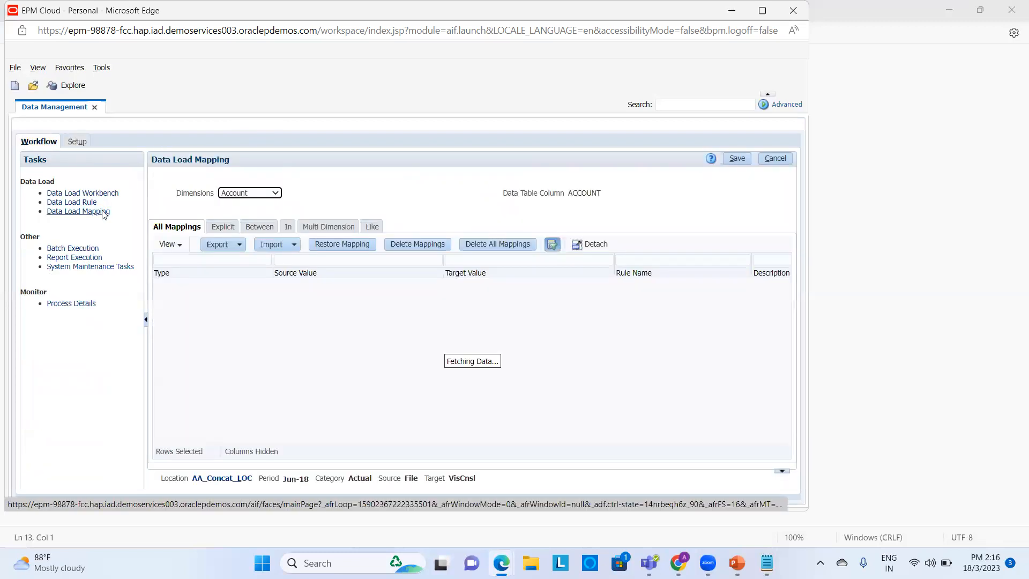
pyautogui.click(232, 487)
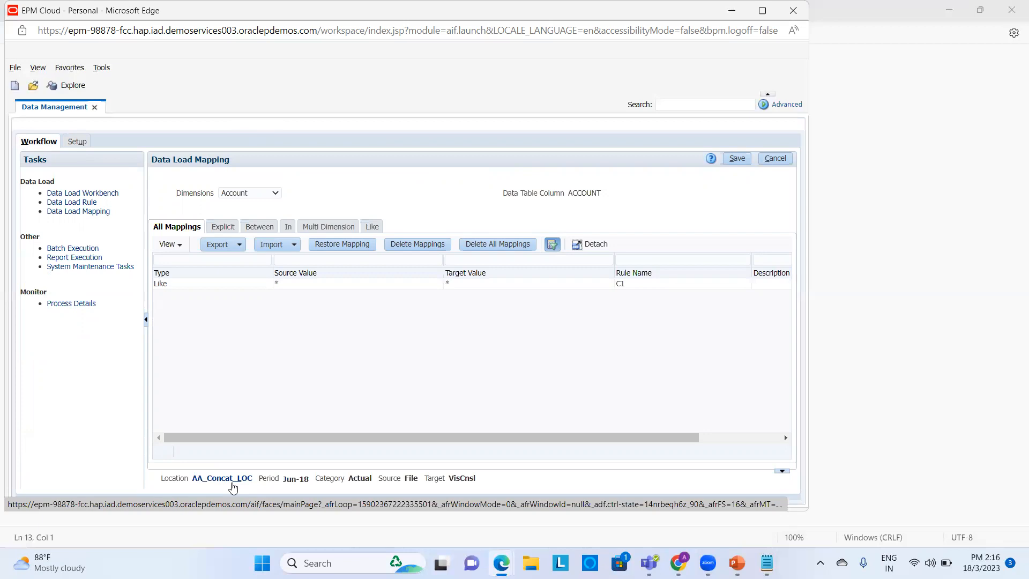
pyautogui.click(229, 484)
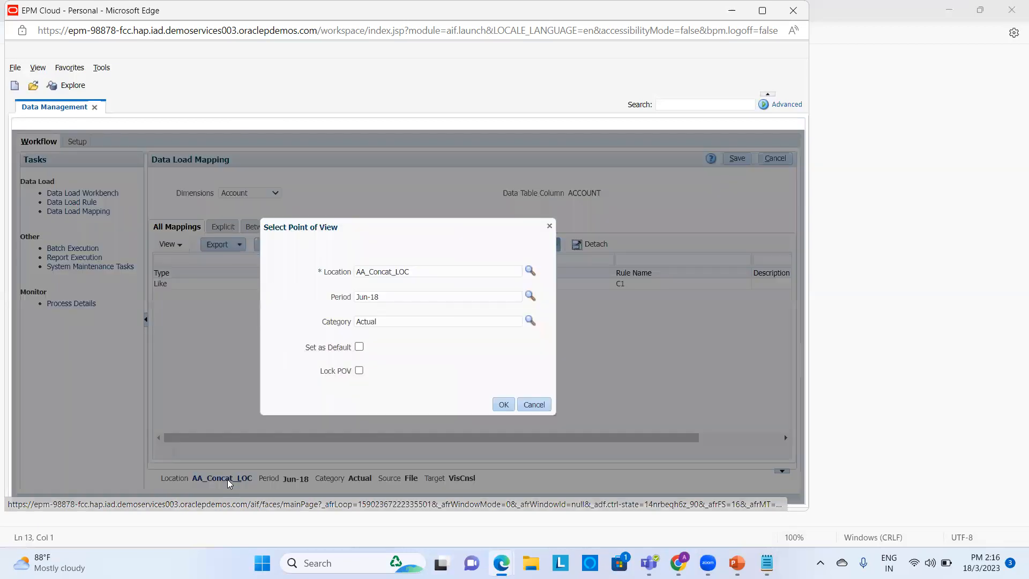
pyautogui.click(530, 270)
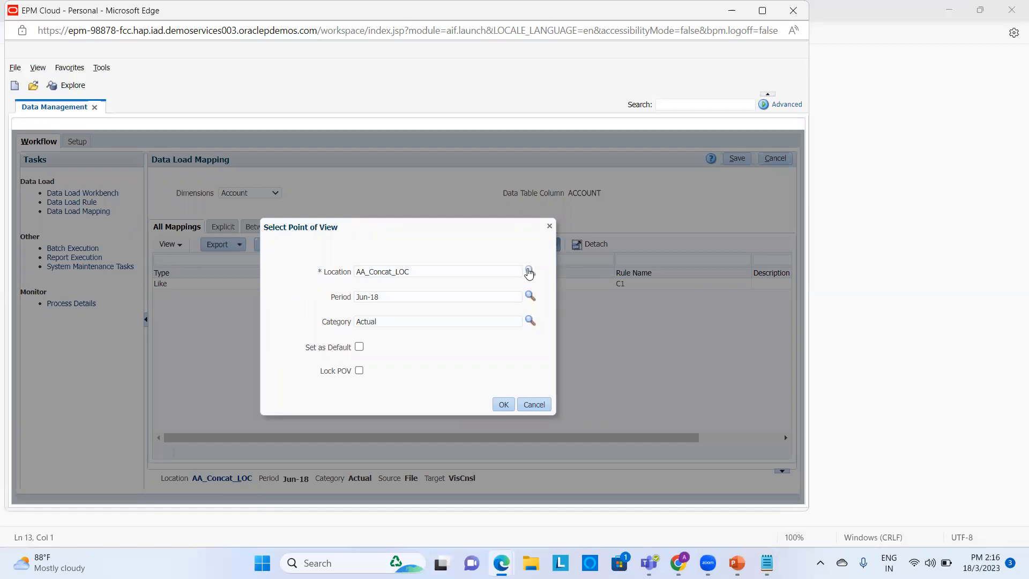
pyautogui.click(529, 272)
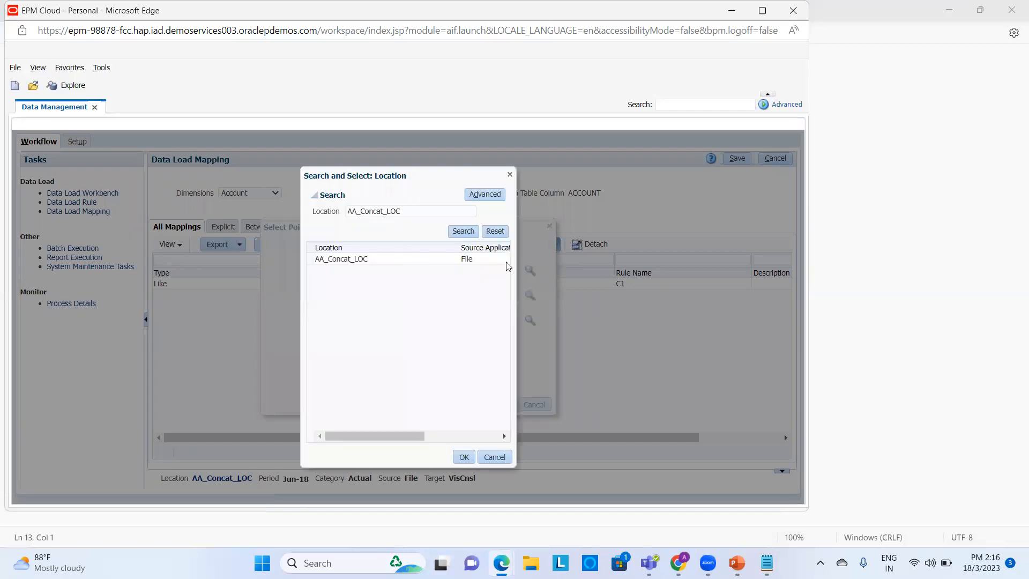
pyautogui.click(495, 232)
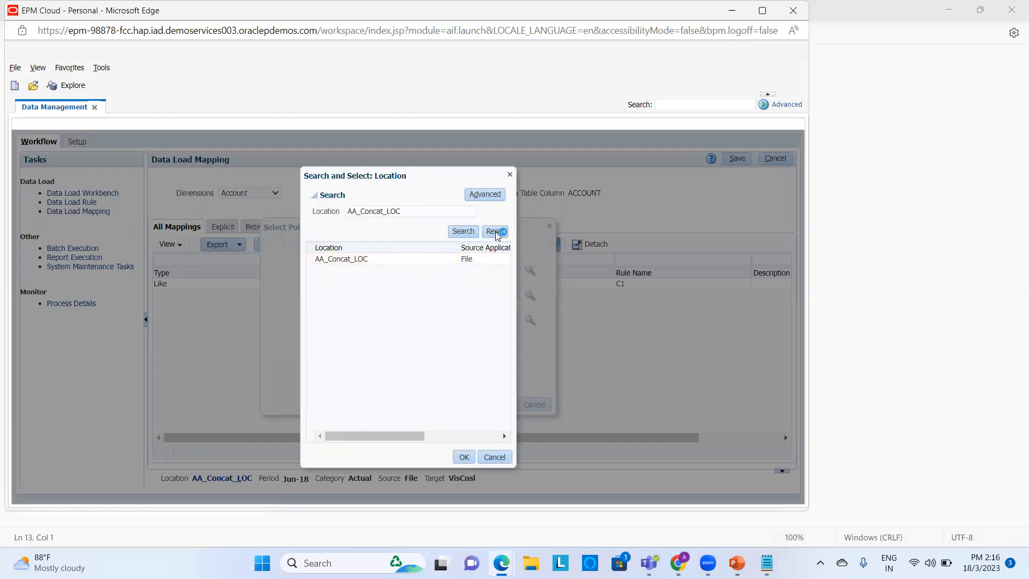
pyautogui.click(465, 231)
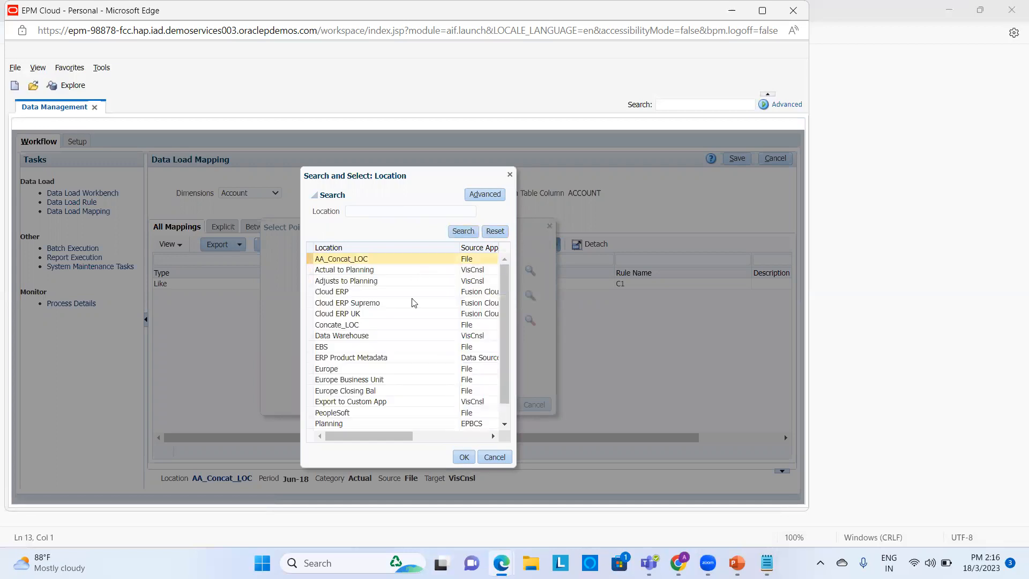
pyautogui.click(412, 313)
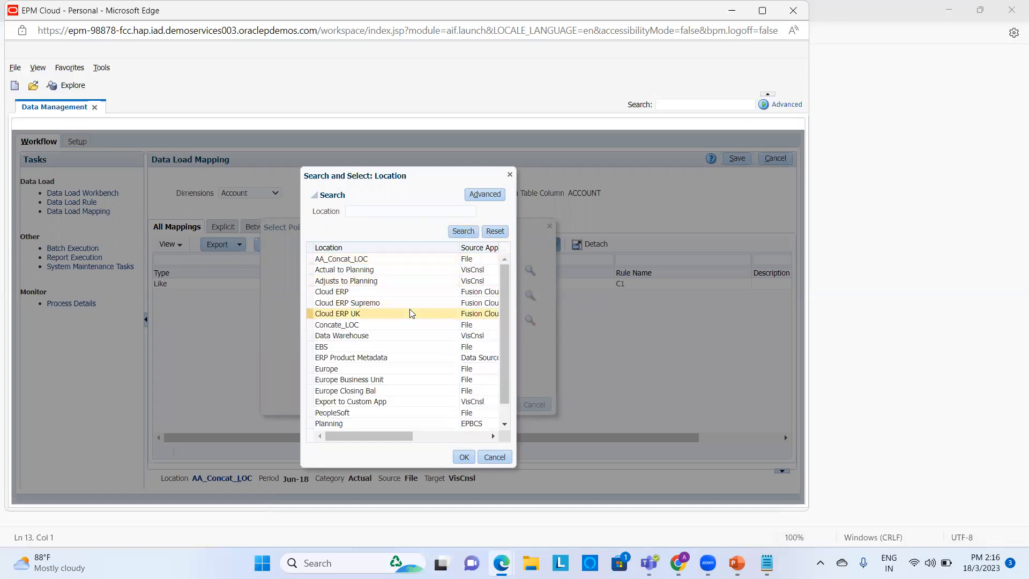
pyautogui.click(409, 325)
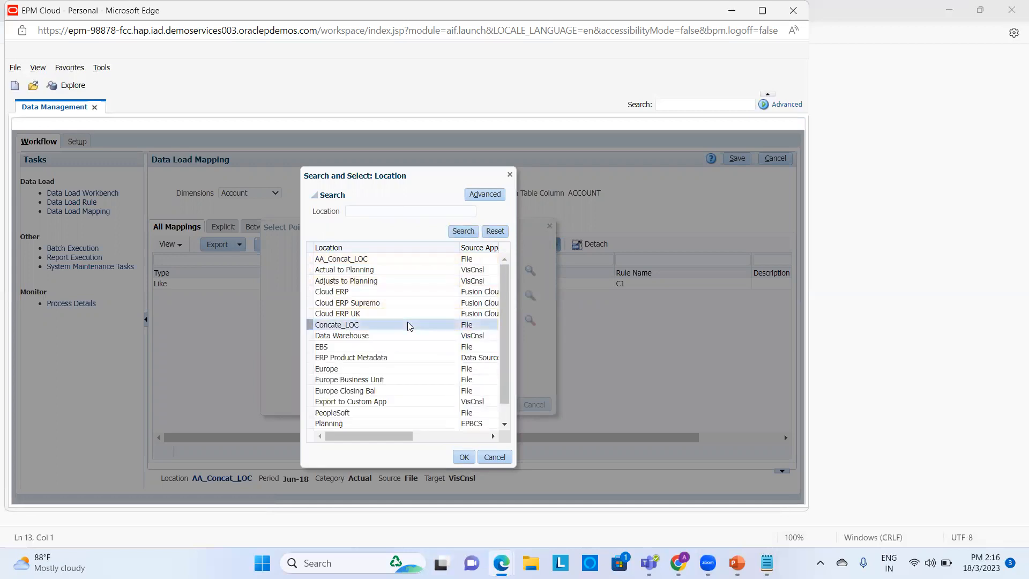
pyautogui.click(464, 457)
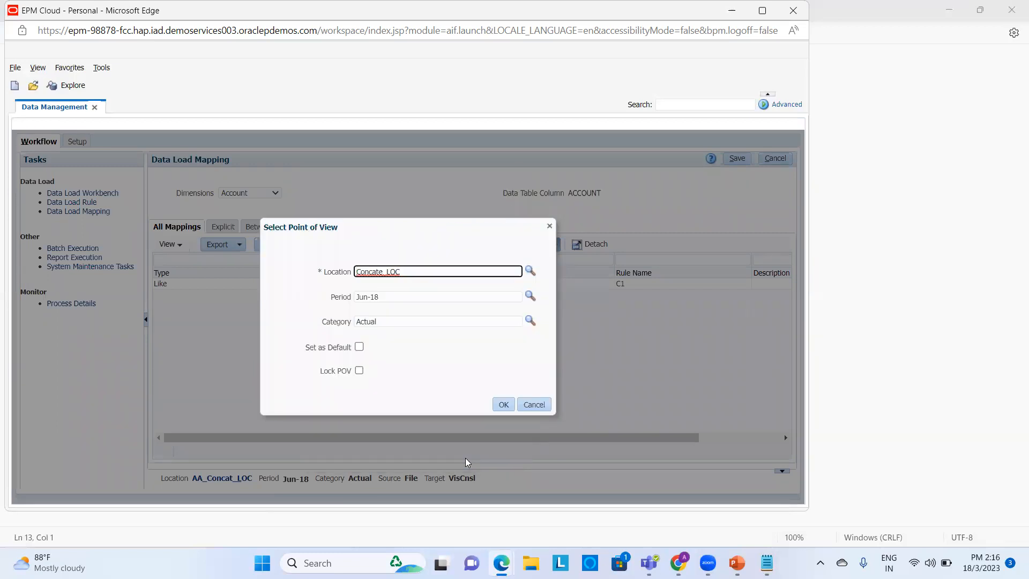
pyautogui.click(413, 298)
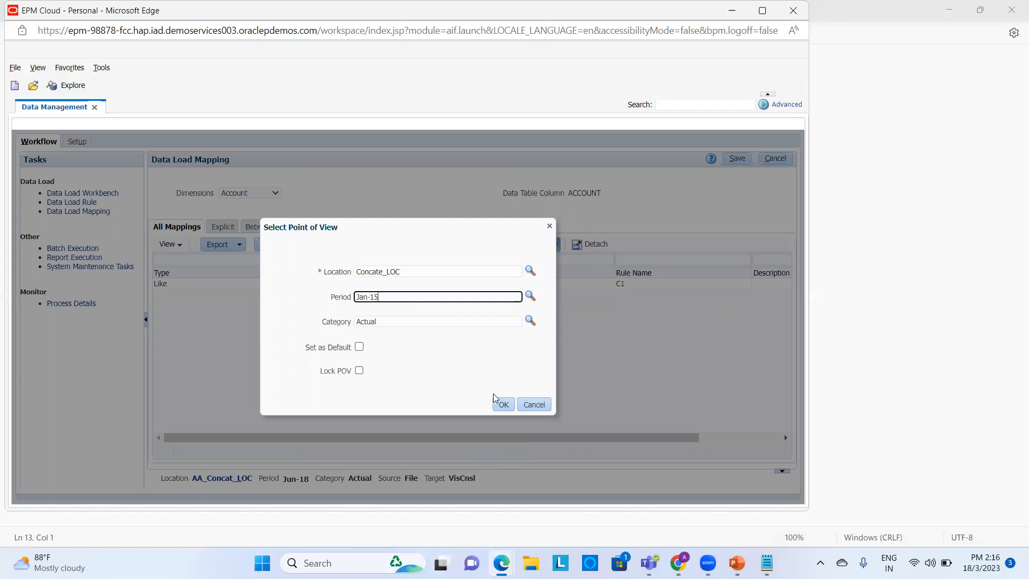
pyautogui.click(504, 405)
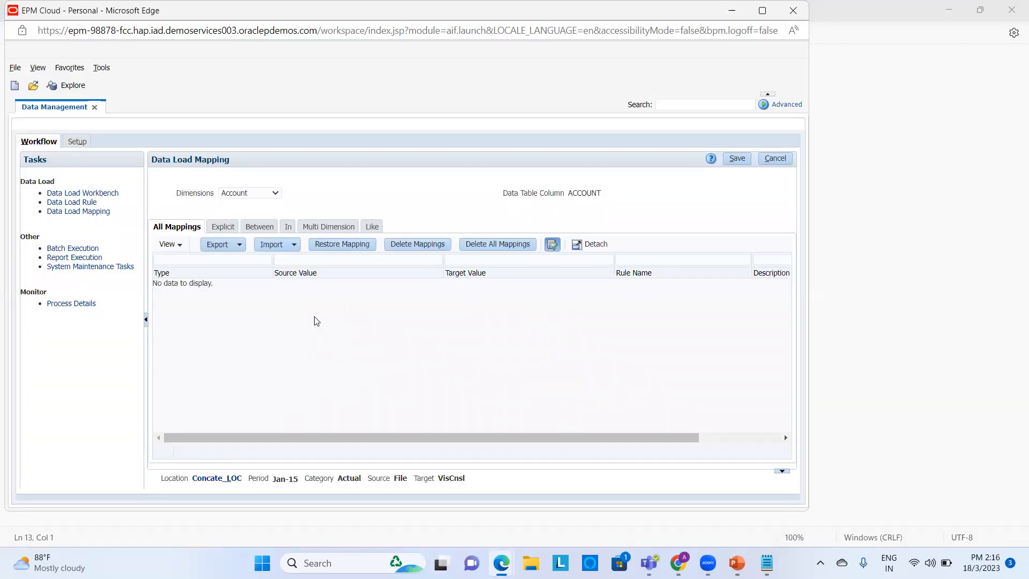
# - Add a Like mapping for the Account dimension with source *, target * and rule name A1, and save it
pyautogui.click(374, 228)
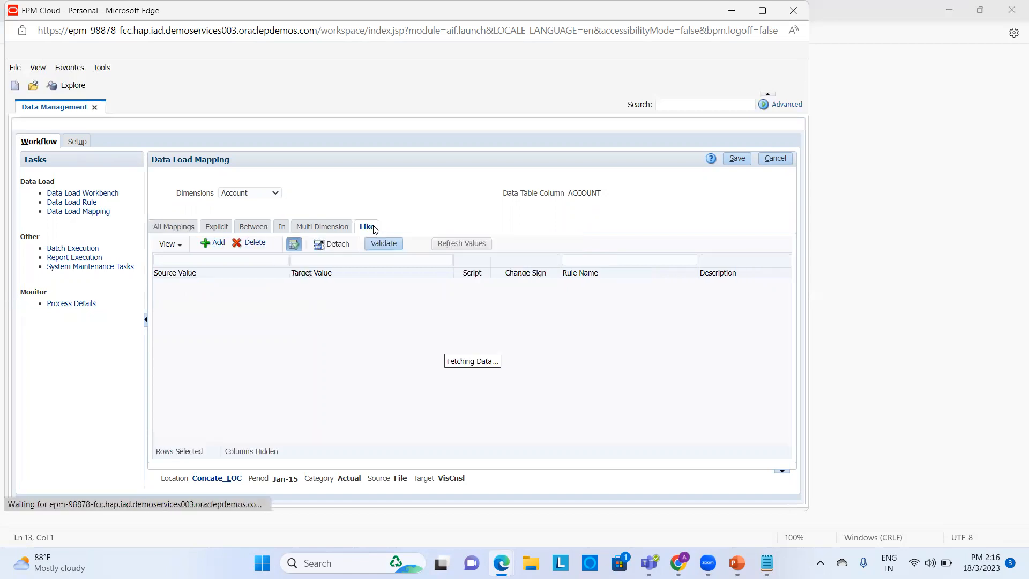
pyautogui.click(207, 243)
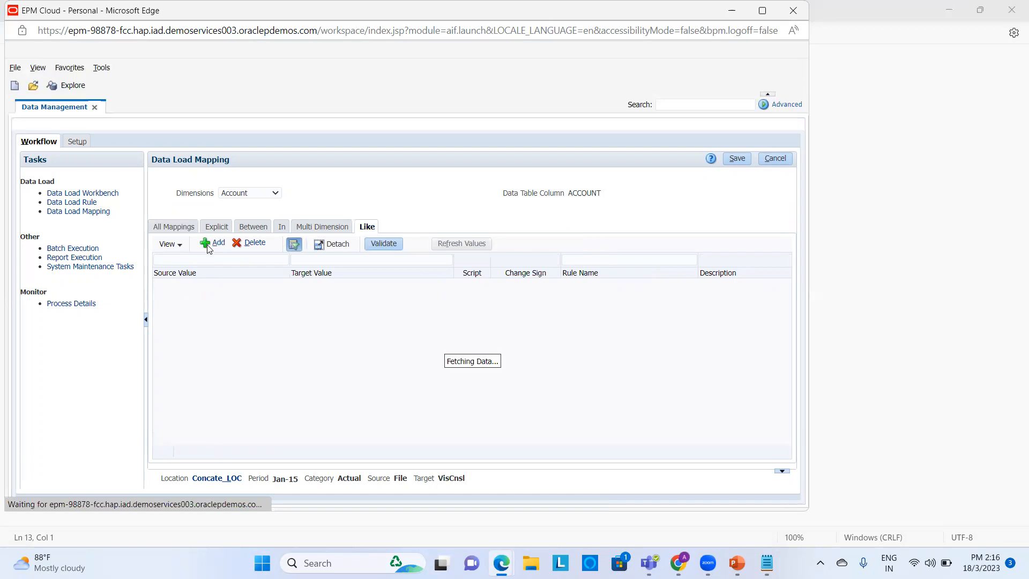
pyautogui.click(209, 284)
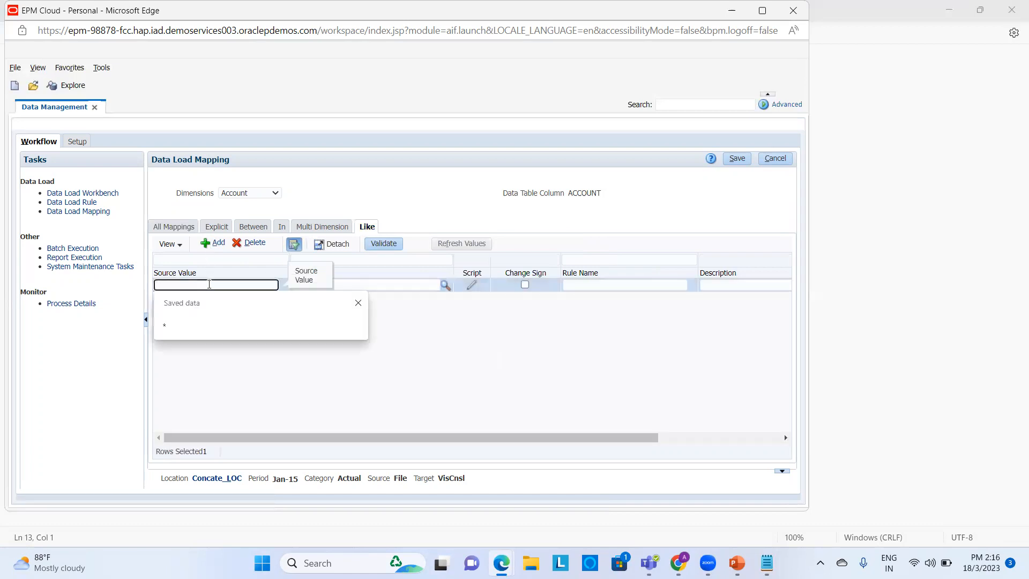
pyautogui.write('*')
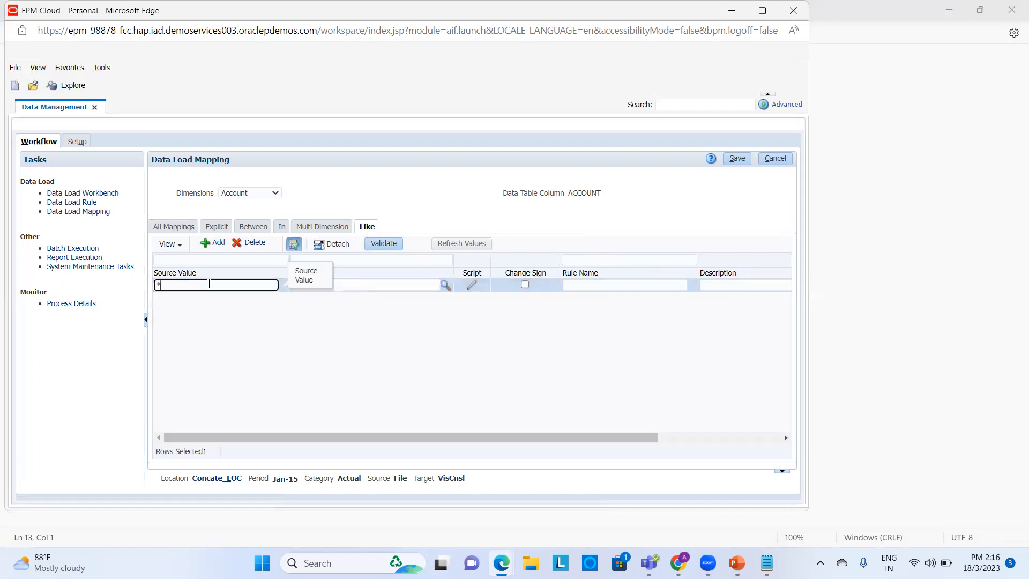
pyautogui.click(354, 290)
pyautogui.write('*')
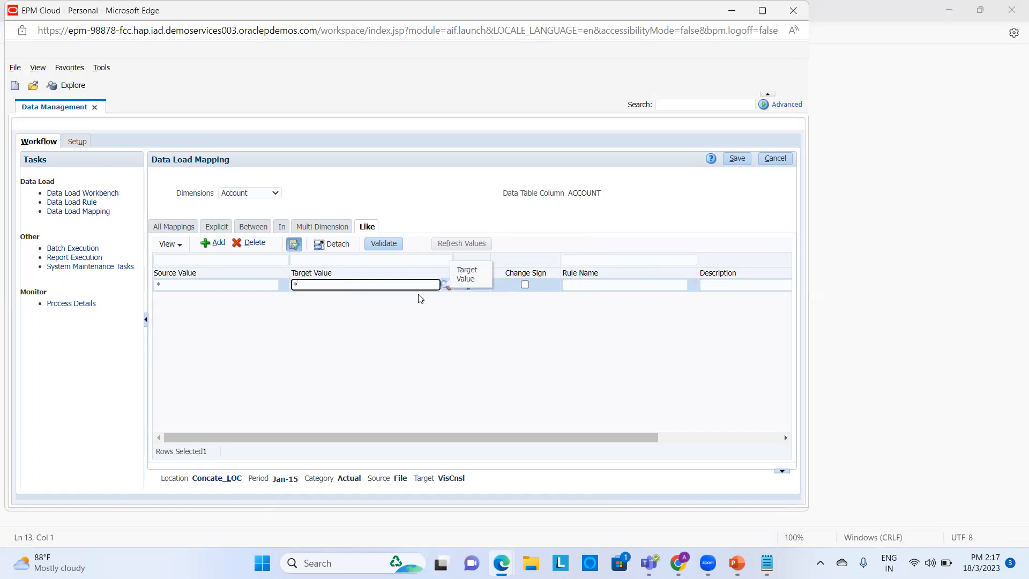
pyautogui.click(589, 281)
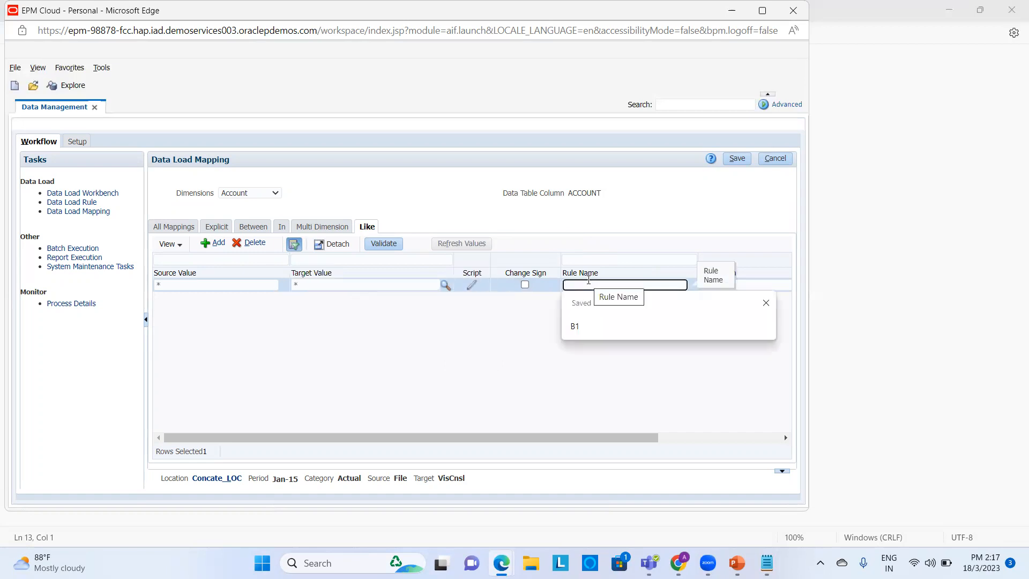
pyautogui.write('A1')
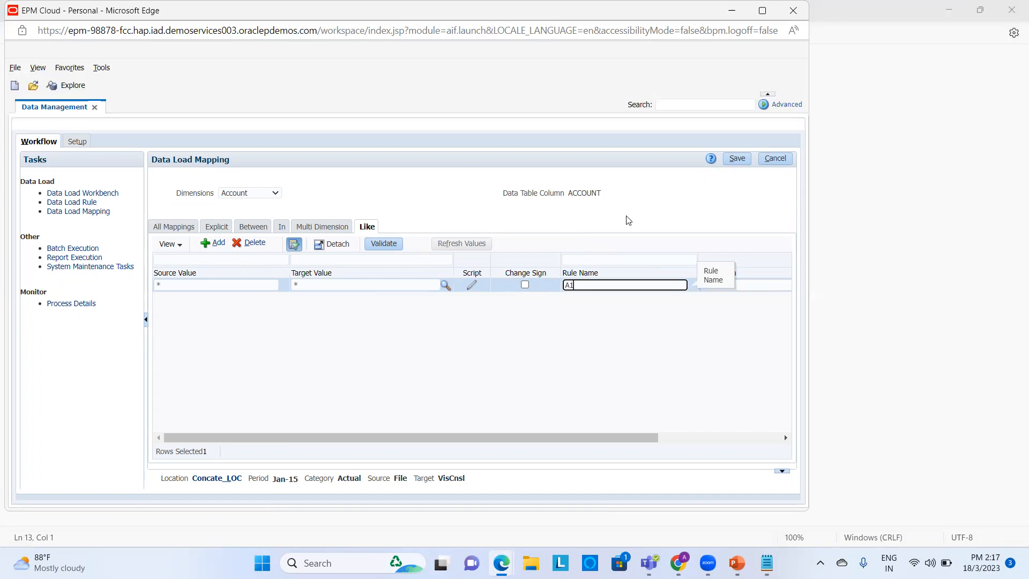
pyautogui.click(743, 159)
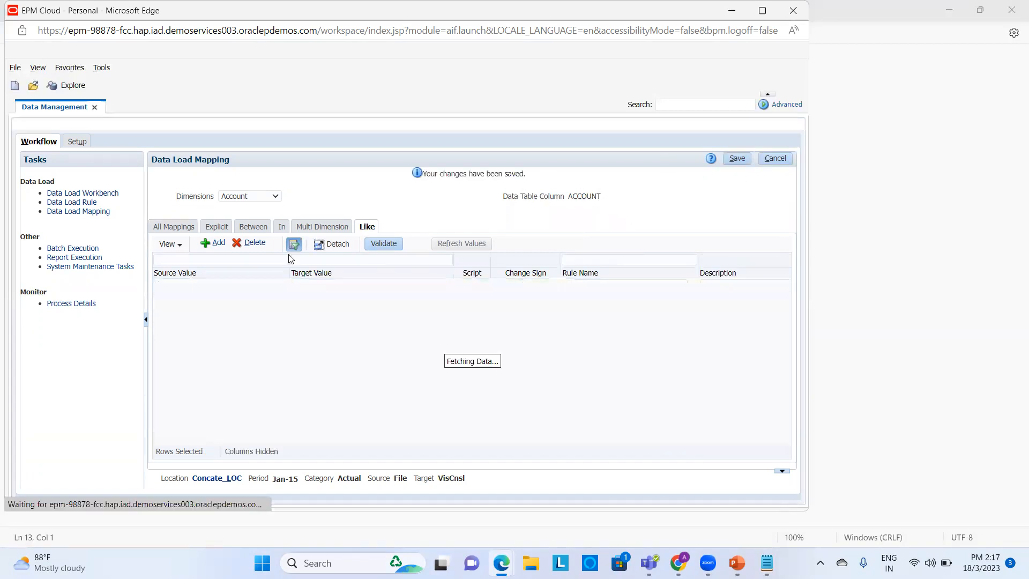
# - Switch the data load mapping to the Data Source dimension and save its existing Like mapping
pyautogui.click(276, 197)
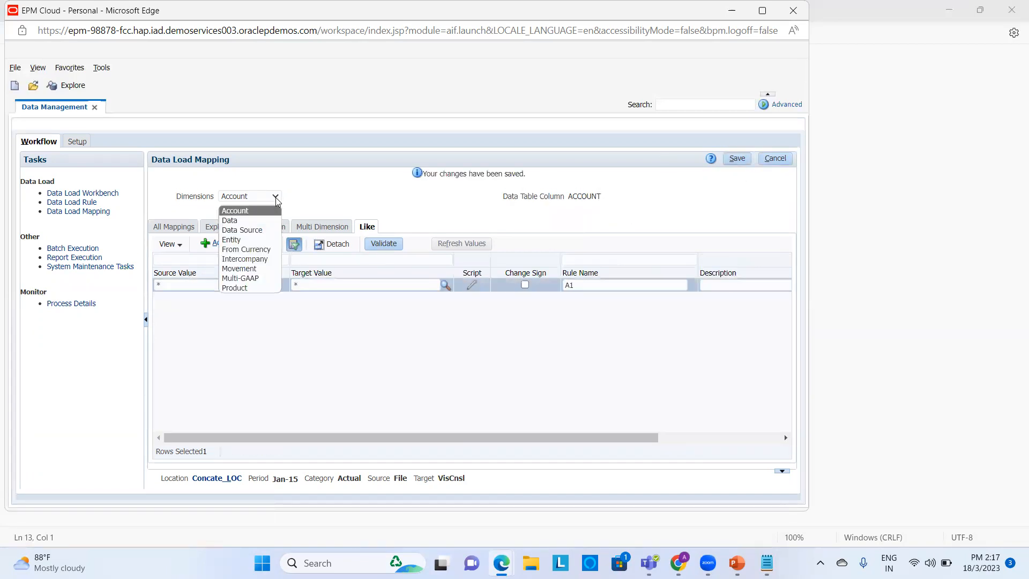
pyautogui.click(268, 230)
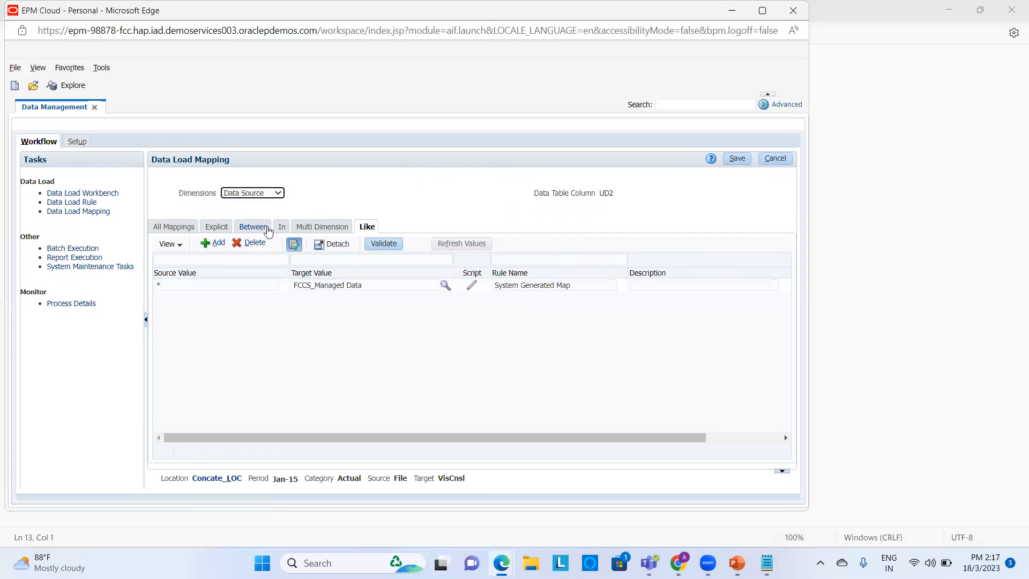
pyautogui.click(739, 160)
# - Add a Like mapping for the Entity dimension with source *, target C_101 and rule name A2, and save it
pyautogui.click(278, 199)
pyautogui.click(259, 237)
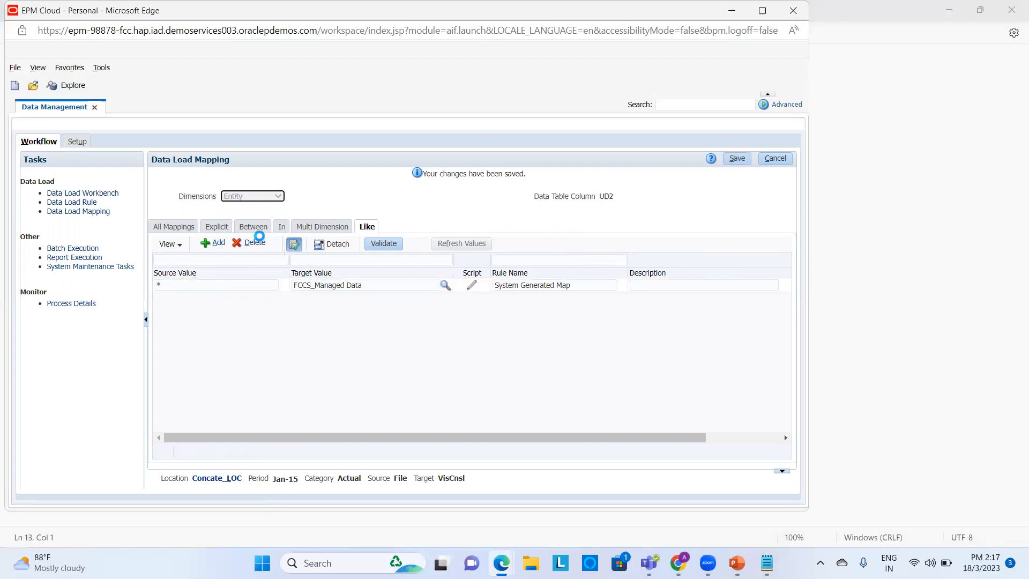
pyautogui.click(217, 244)
pyautogui.click(208, 285)
pyautogui.write('*')
pyautogui.click(367, 289)
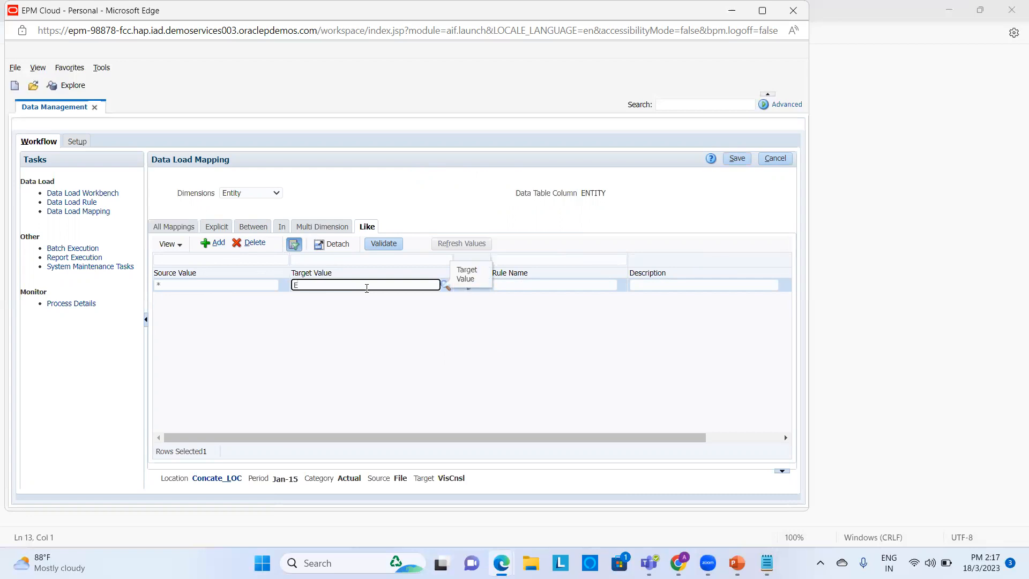
pyautogui.hotkey('alt', 'Tab')
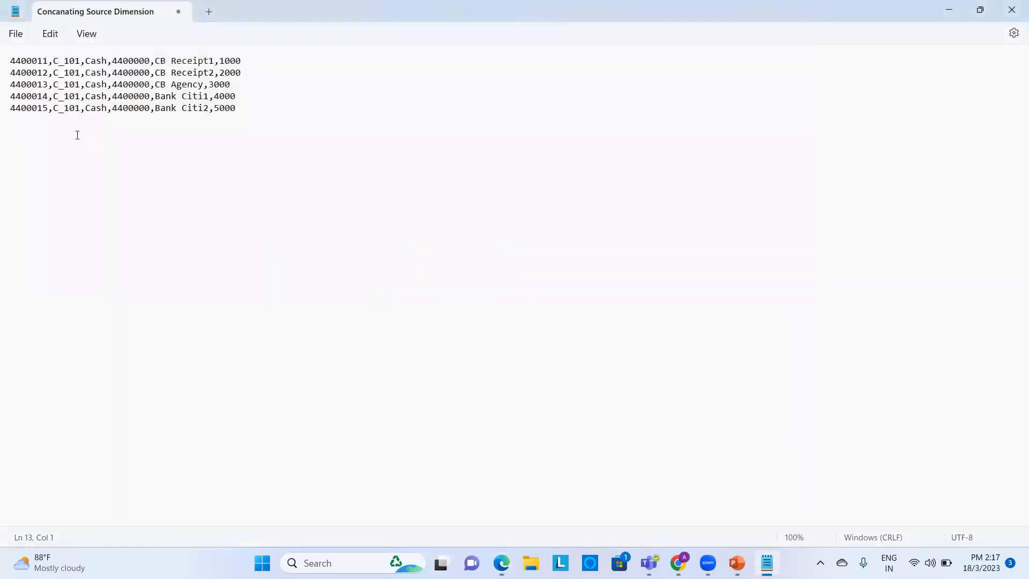
pyautogui.hotkey('alt', 'Tab')
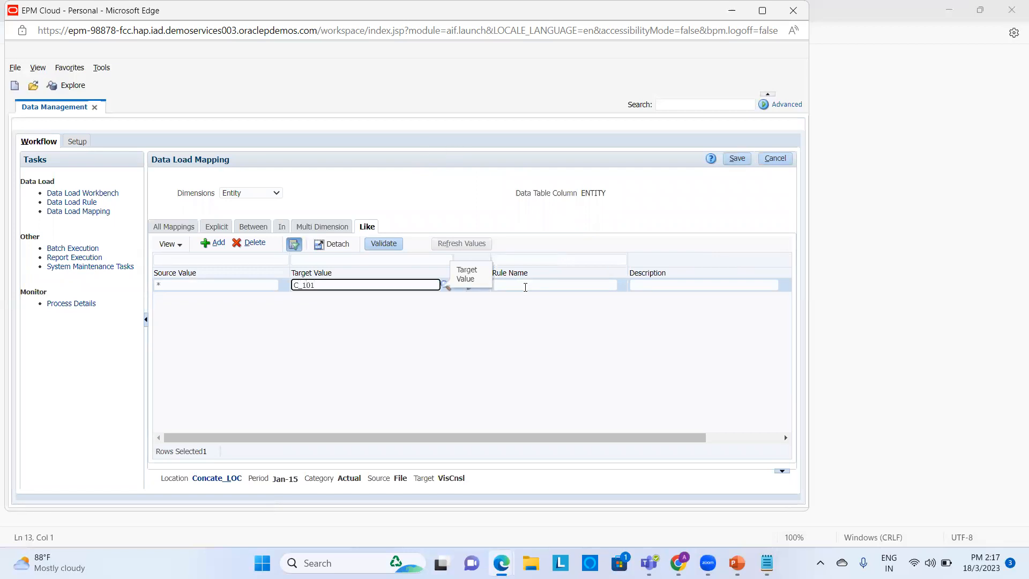
pyautogui.click(525, 286)
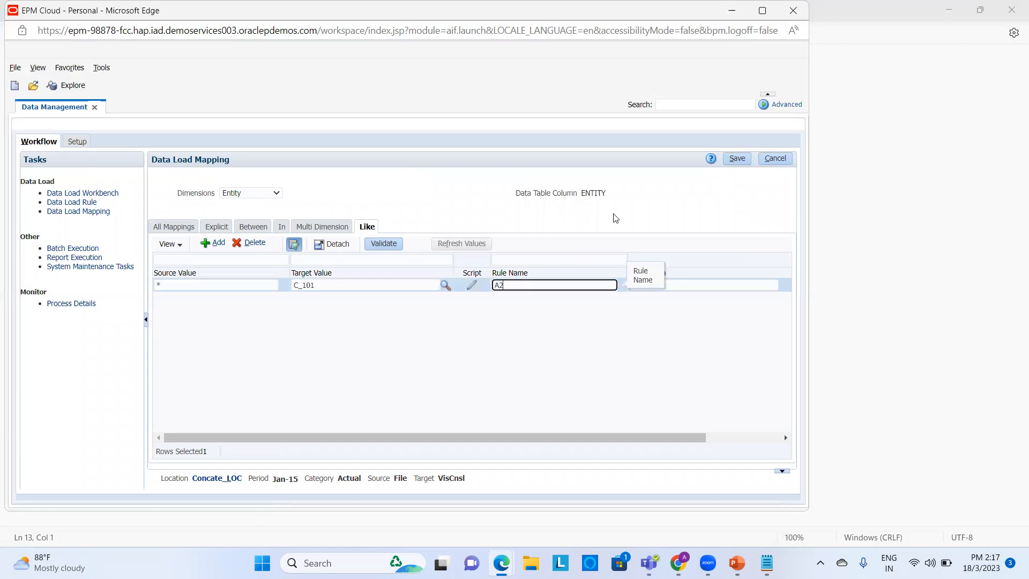
pyautogui.click(745, 159)
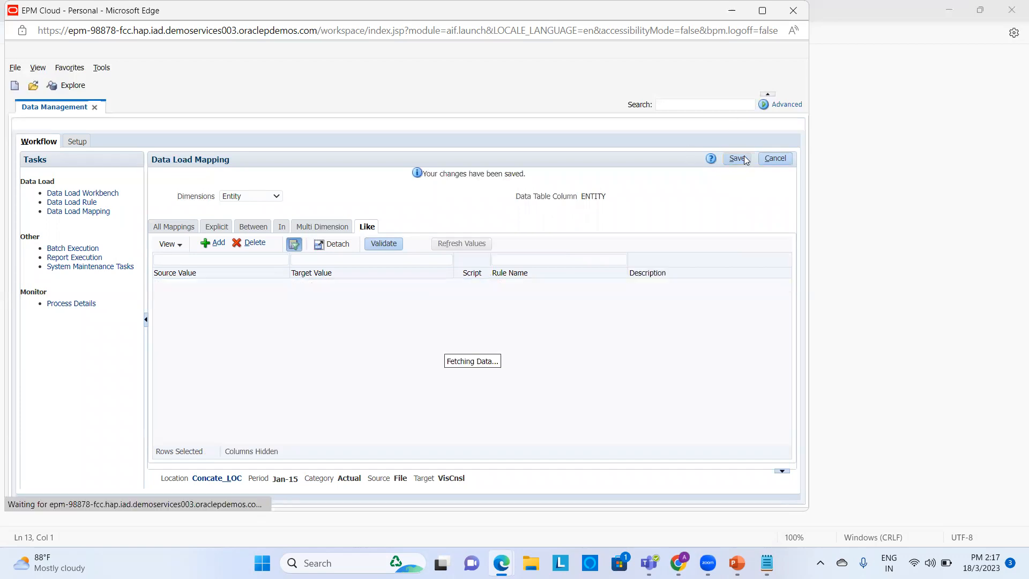
# - Add a Like mapping for the From Currency dimension with source *, target * and rule name A3, and save it
pyautogui.click(275, 198)
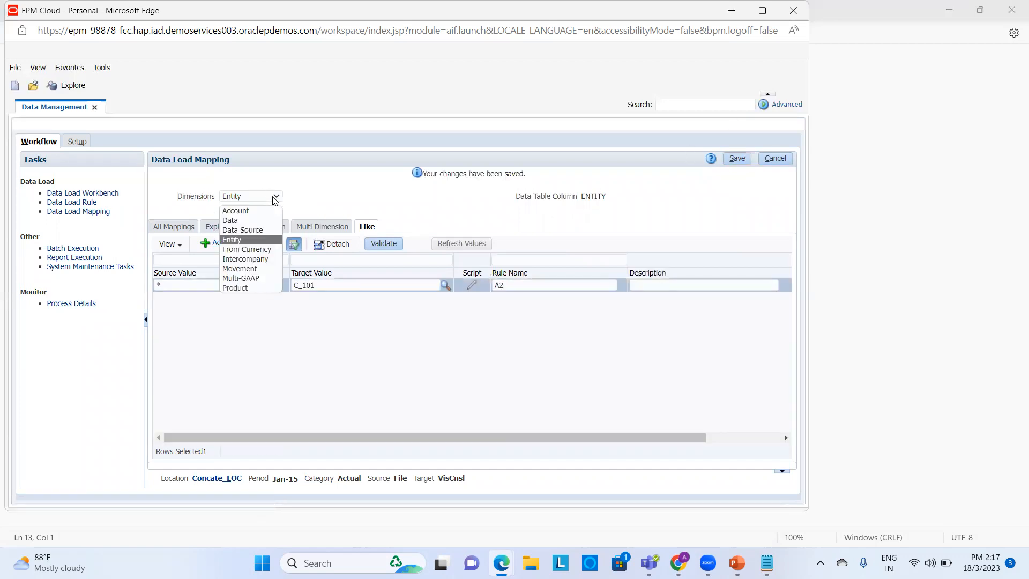
pyautogui.click(256, 250)
pyautogui.click(216, 247)
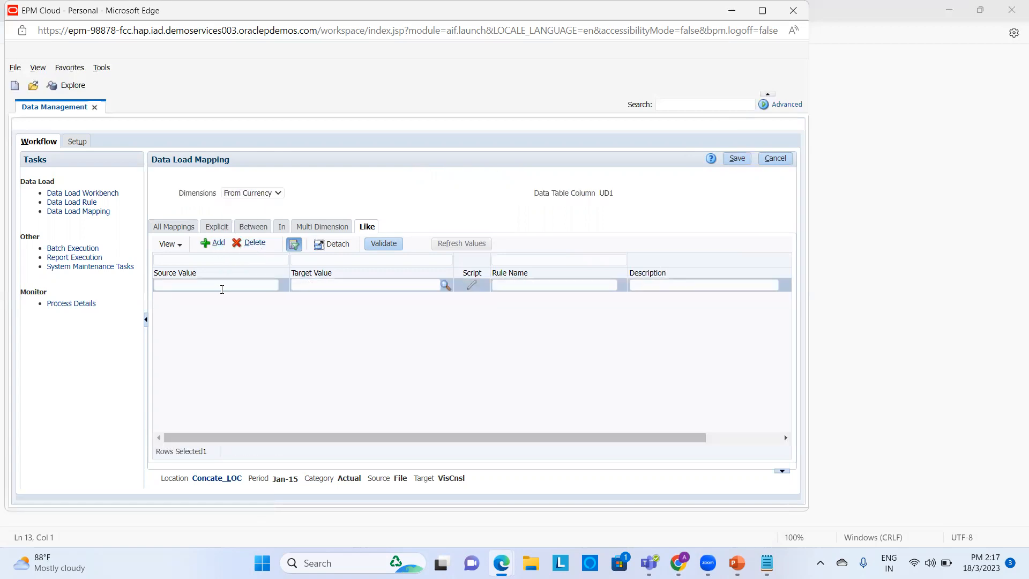
pyautogui.click(222, 289)
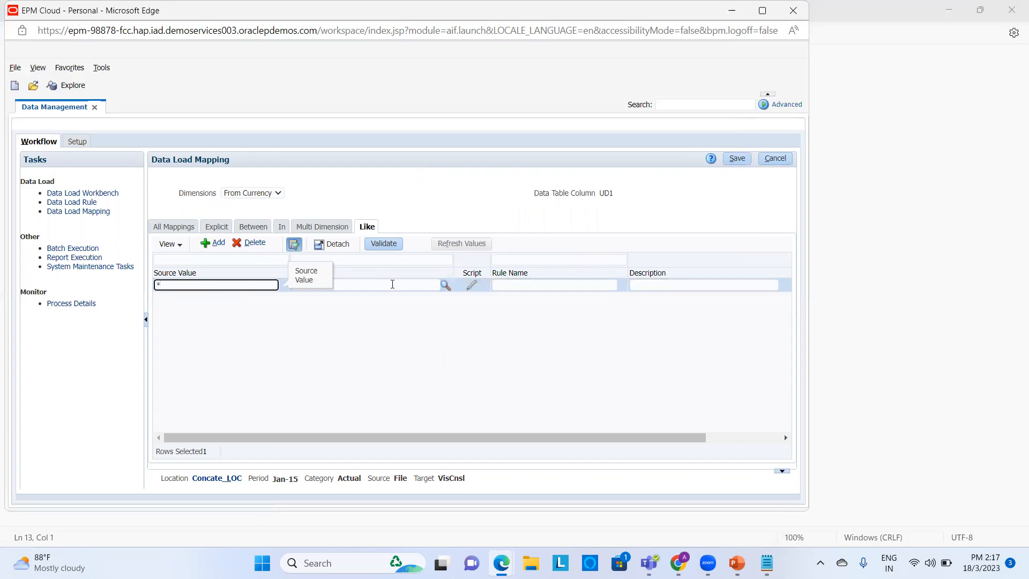
pyautogui.click(394, 283)
pyautogui.write('*')
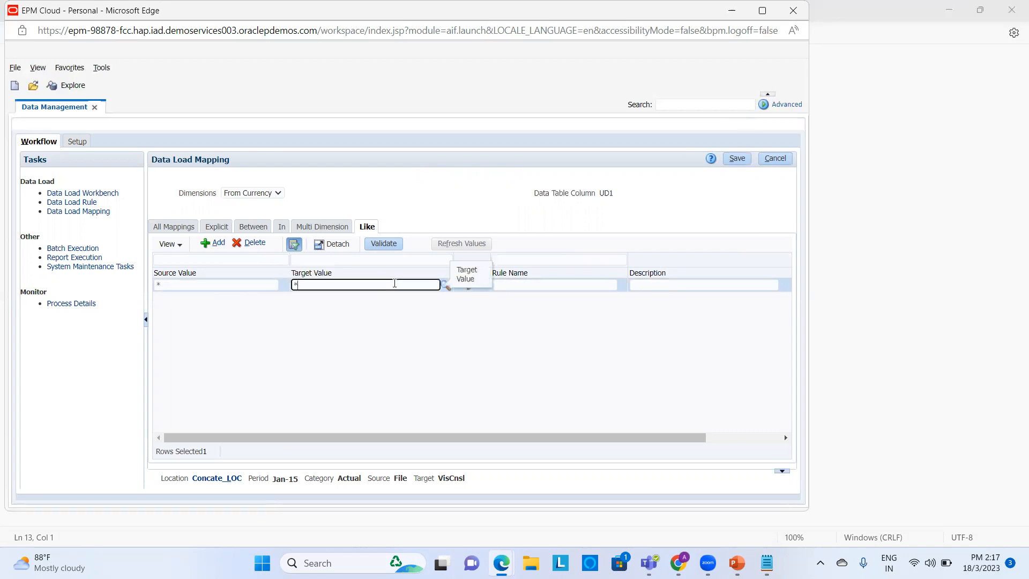
pyautogui.click(563, 282)
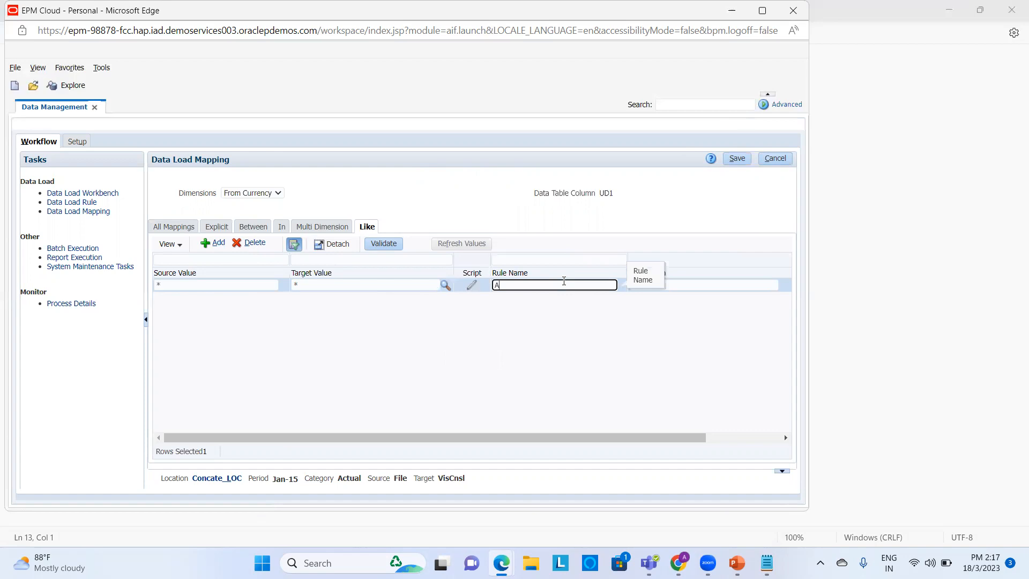
pyautogui.write('A3')
pyautogui.click(737, 159)
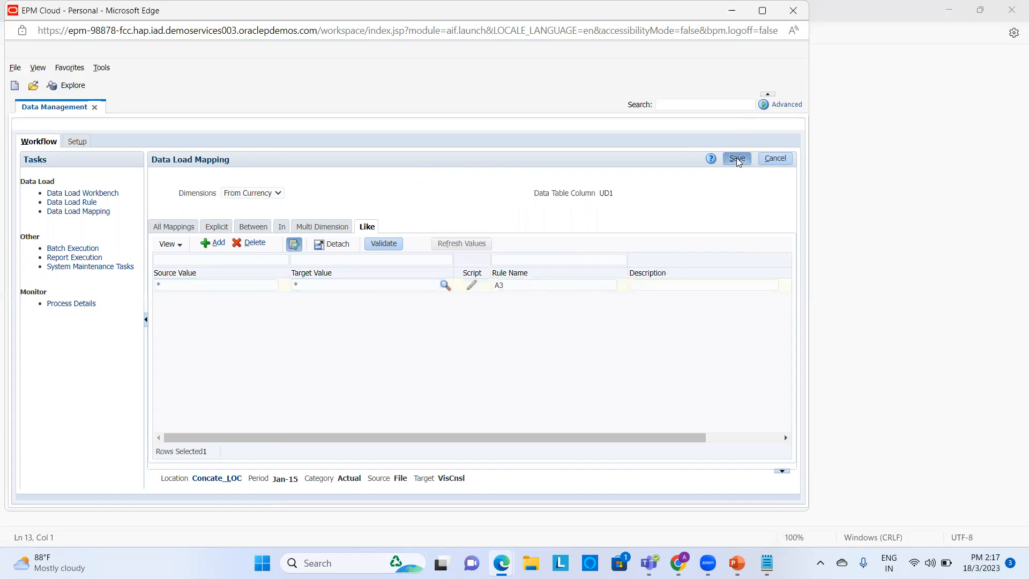
# - Add a Like mapping for the Intercompany dimension with source *, target * and rule name A4, and save it
pyautogui.click(279, 199)
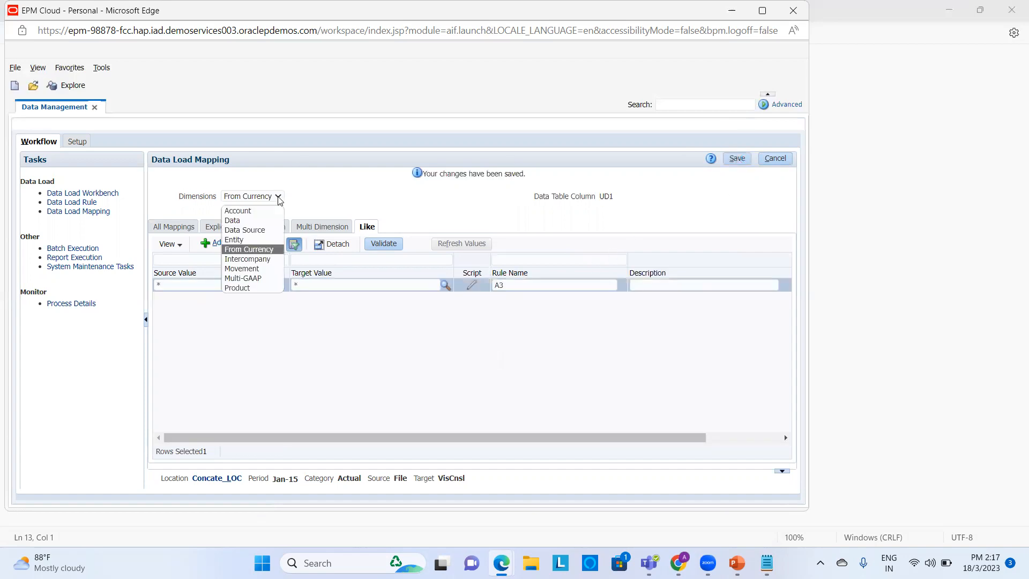
pyautogui.click(263, 260)
pyautogui.click(209, 244)
pyautogui.click(195, 284)
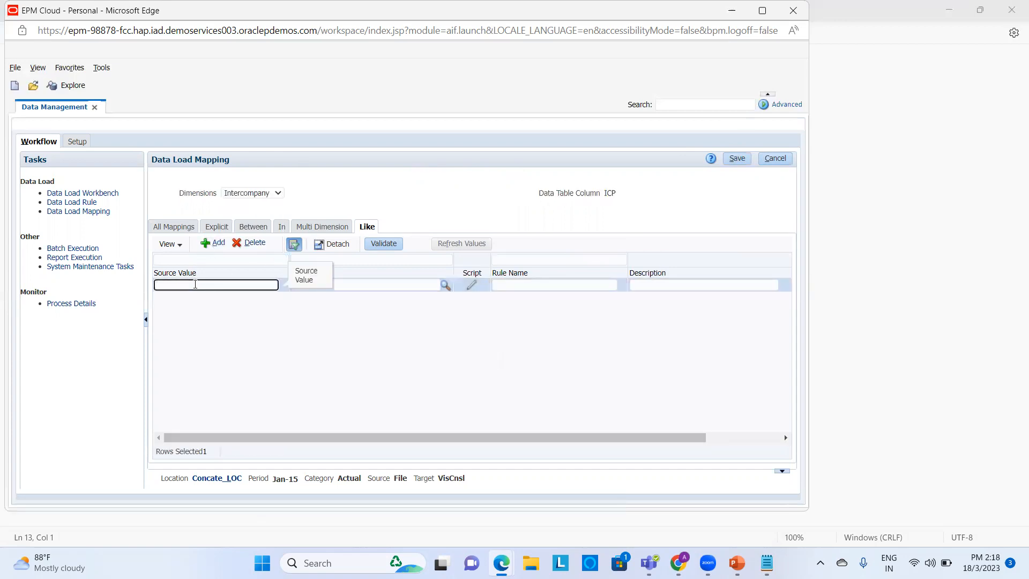
pyautogui.click(378, 282)
pyautogui.write('*')
pyautogui.click(529, 284)
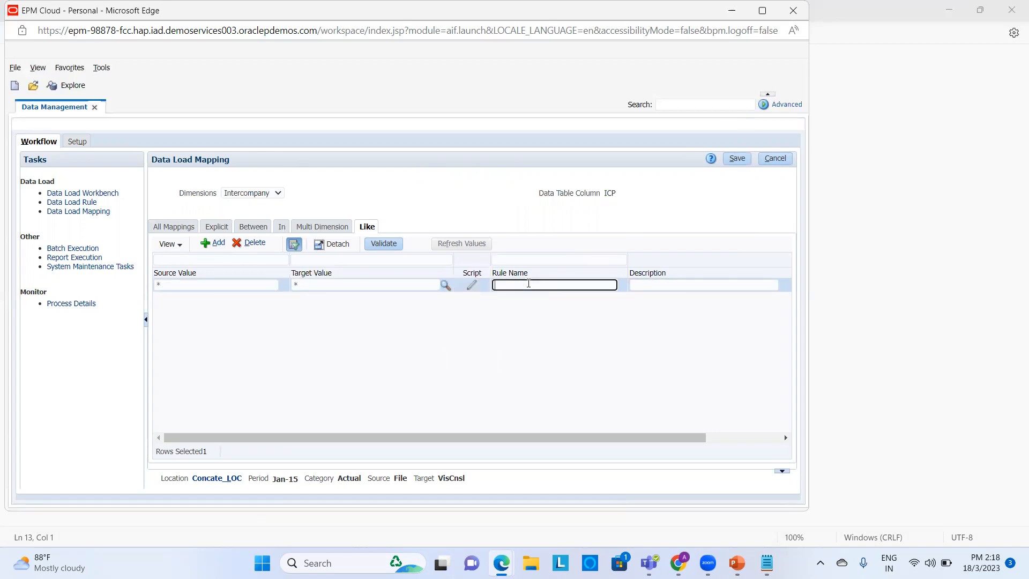
pyautogui.write('A4')
pyautogui.click(737, 158)
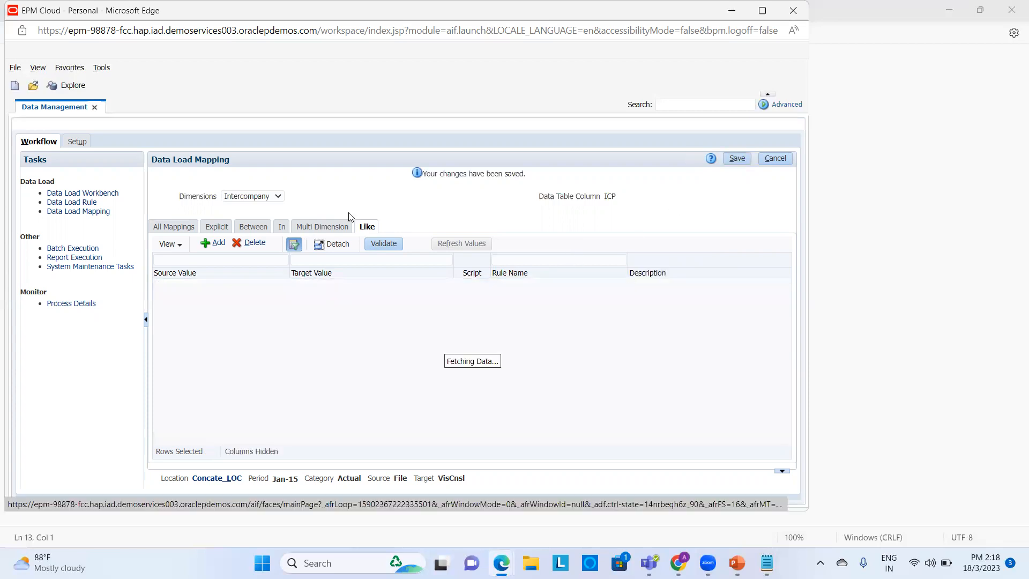
# - Save the existing Like mappings of the Movement and Multi-GAAP dimensions
pyautogui.click(278, 196)
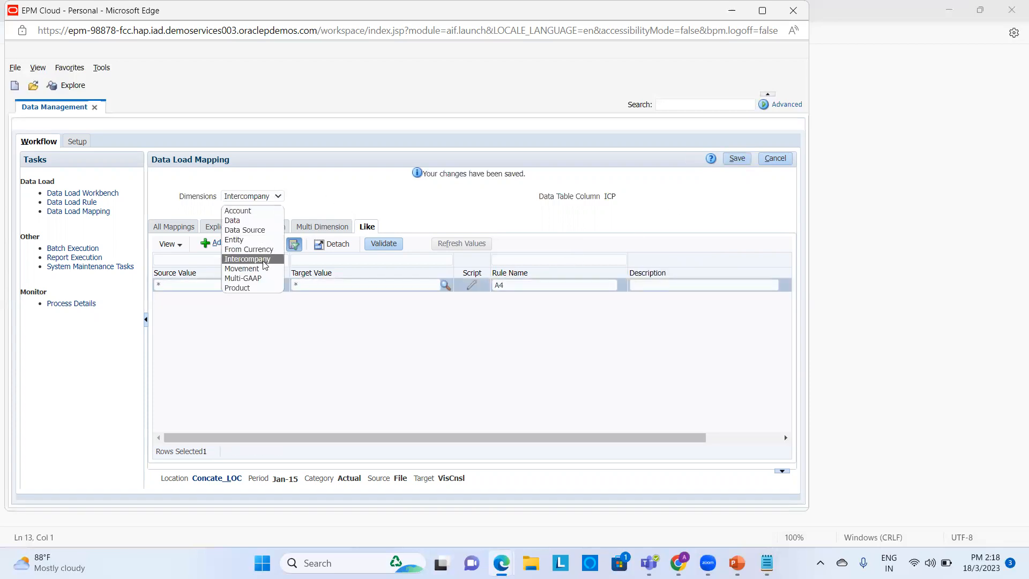
pyautogui.click(244, 269)
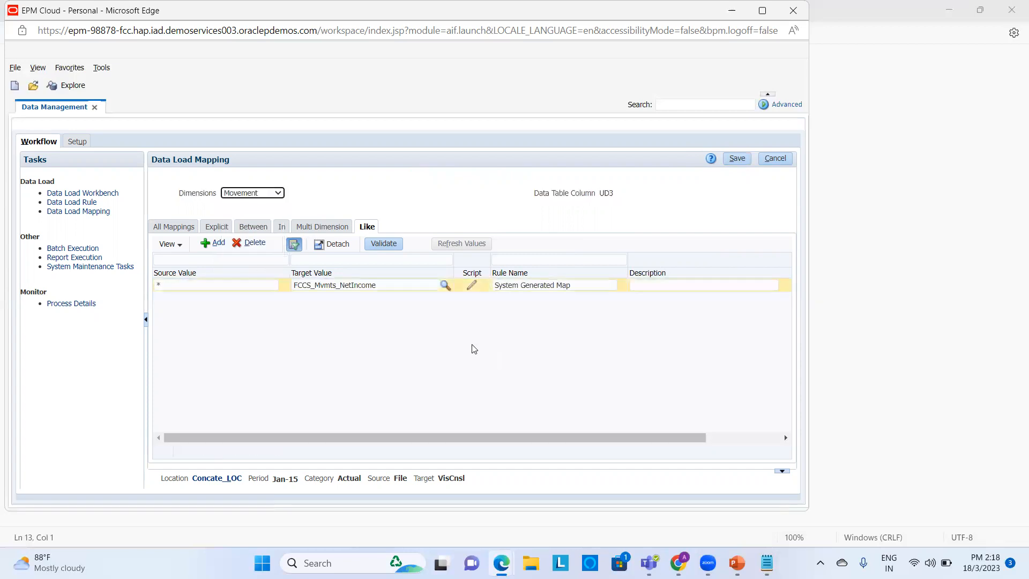
pyautogui.click(736, 159)
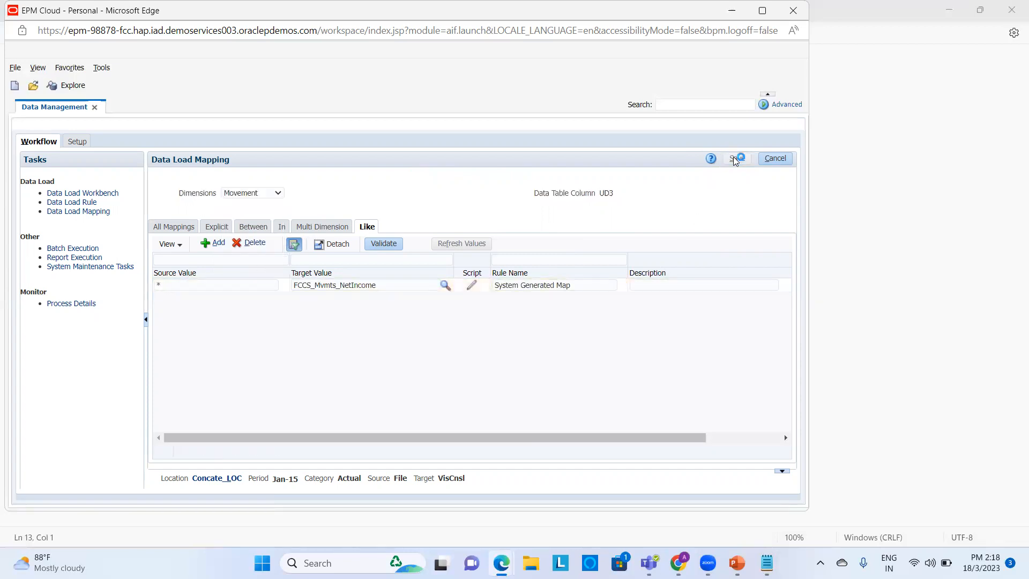
pyautogui.click(280, 197)
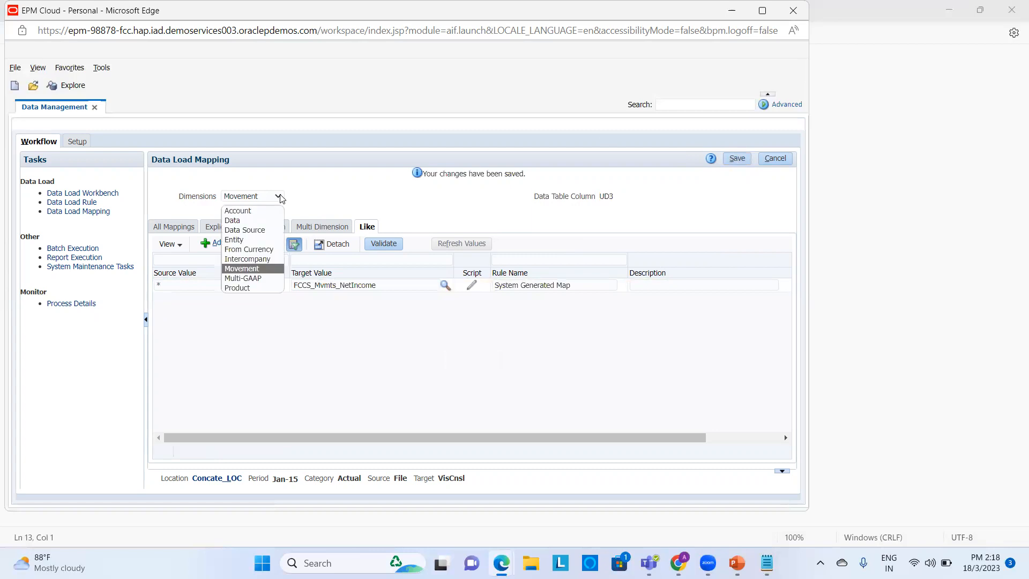
pyautogui.click(241, 278)
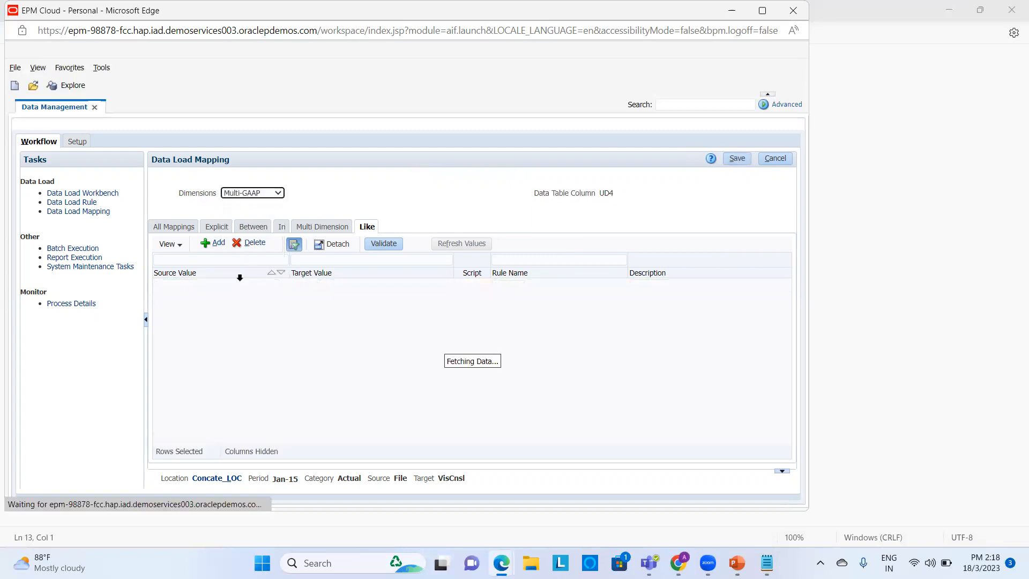
pyautogui.click(738, 160)
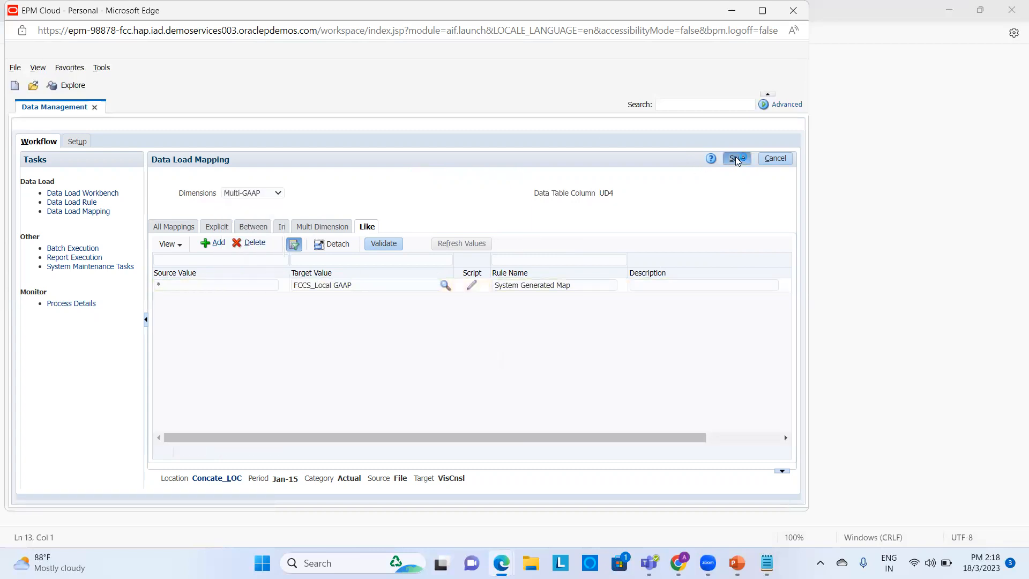
# - Add a Like mapping for the Product dimension with source *, target * and rule name A5, and save it
pyautogui.click(279, 196)
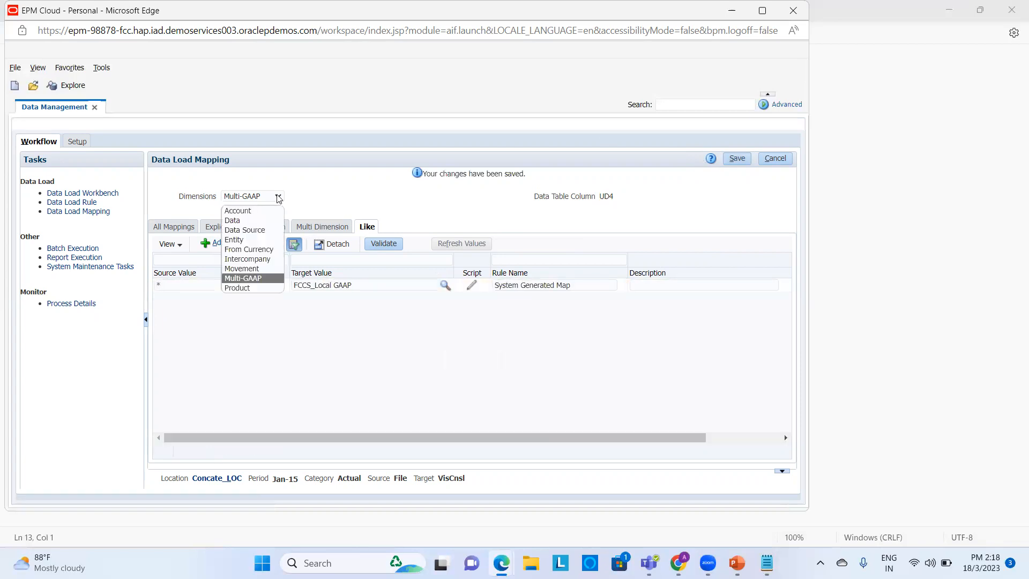
pyautogui.click(252, 288)
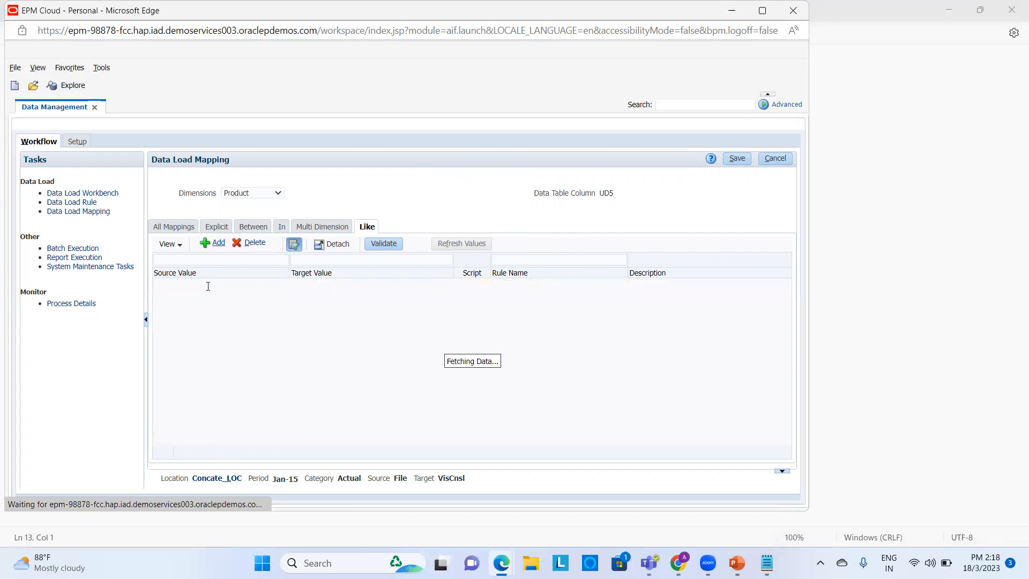
pyautogui.click(208, 286)
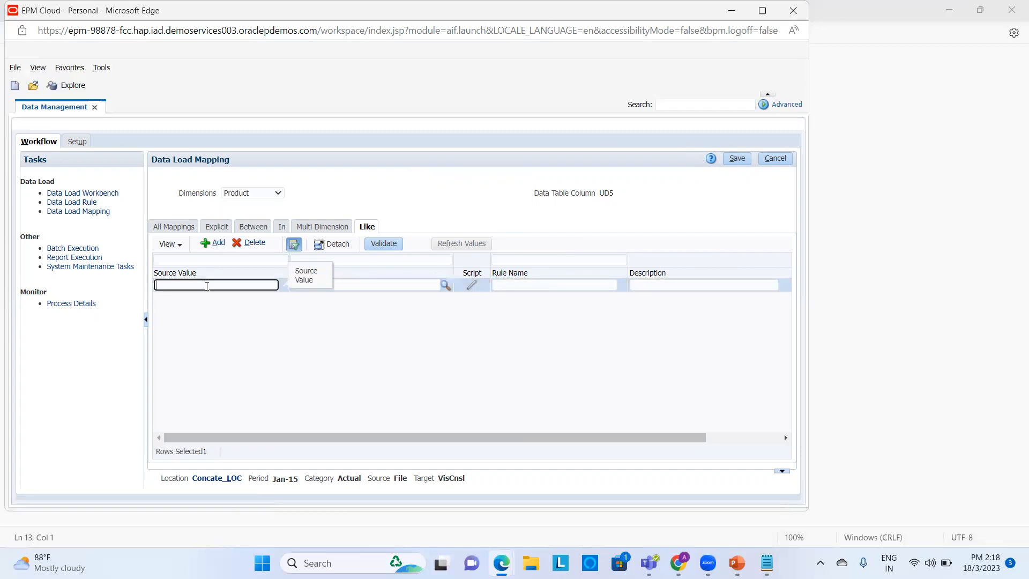
pyautogui.click(364, 282)
pyautogui.write('*')
pyautogui.click(600, 289)
pyautogui.write('A5')
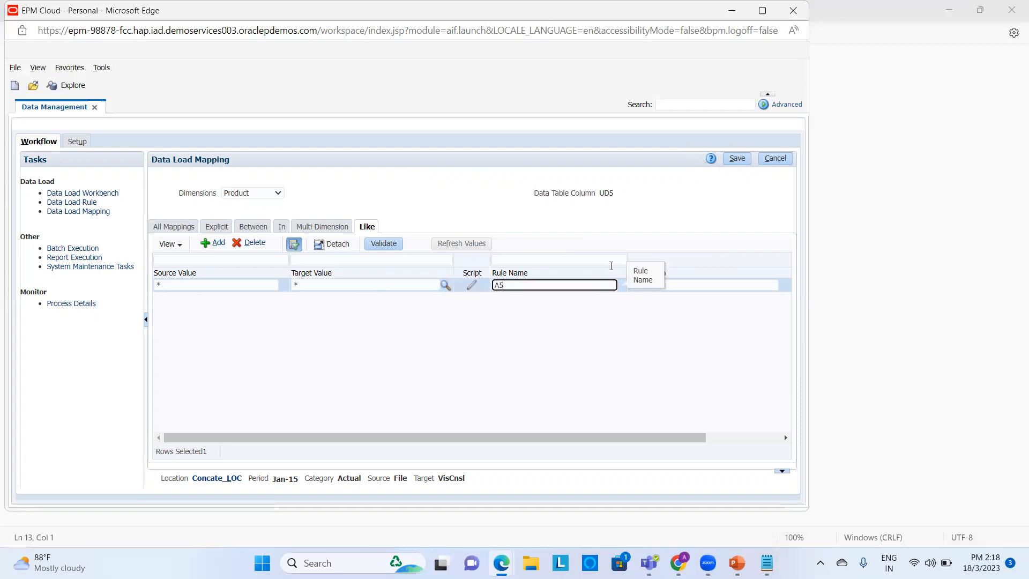
pyautogui.click(741, 158)
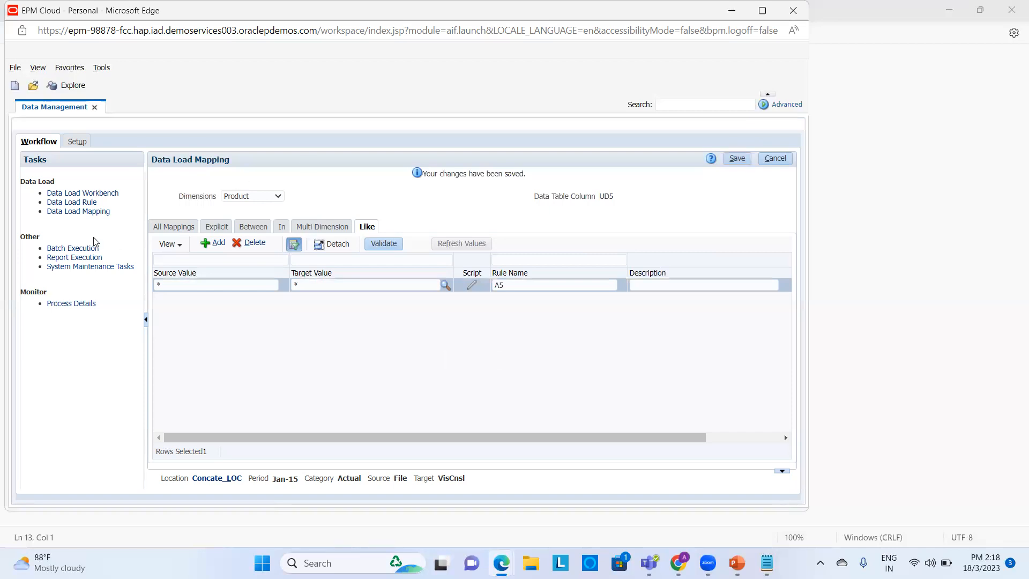
# - Add a new data load rule for location Concate_LOC and name it Concat_DLR
pyautogui.click(86, 204)
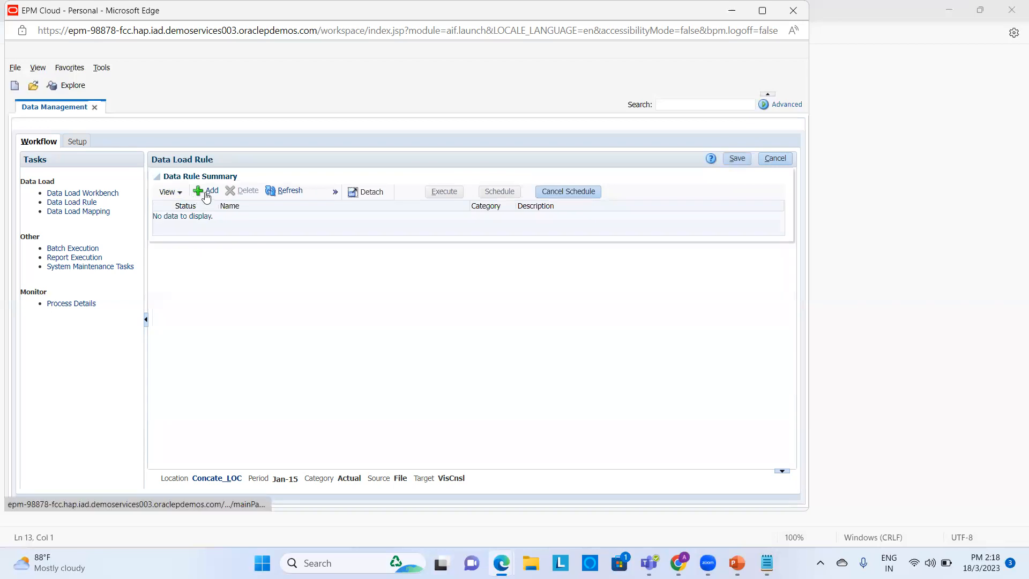
pyautogui.click(204, 193)
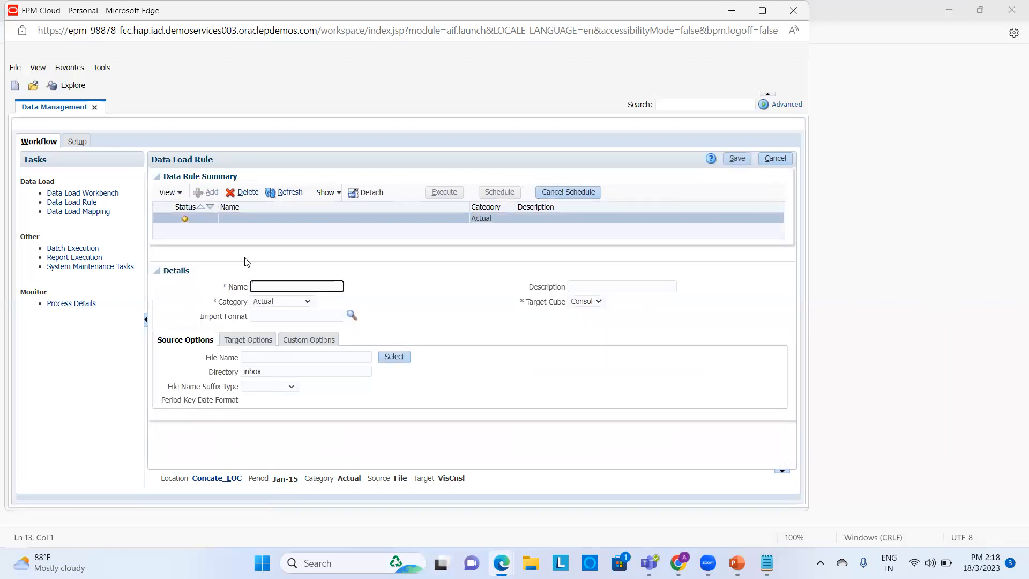
pyautogui.click(275, 286)
pyautogui.write('Concate')
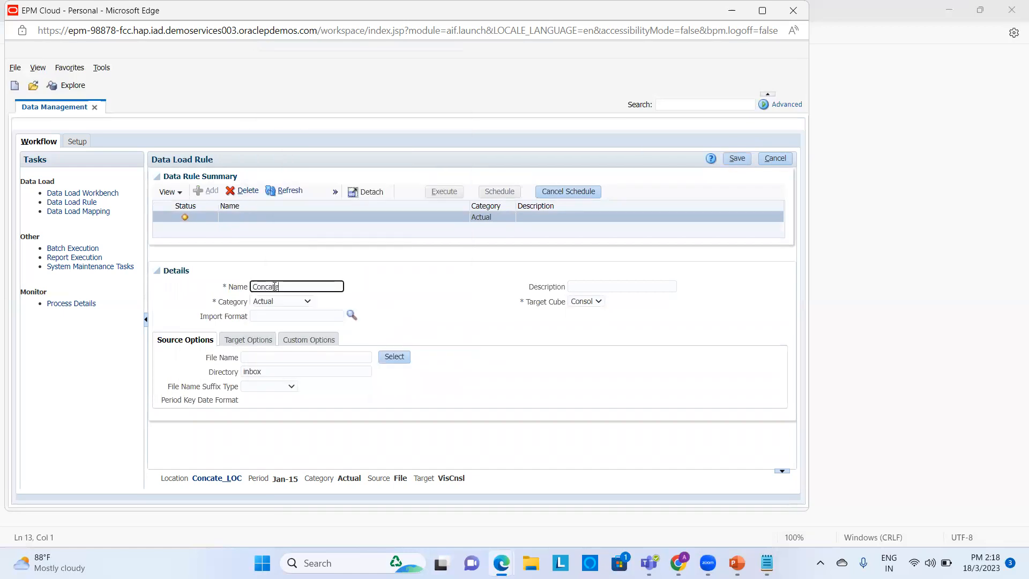
pyautogui.press('BackSpace')
pyautogui.write('_DLR')
pyautogui.press('Tab')
pyautogui.press('Tab')
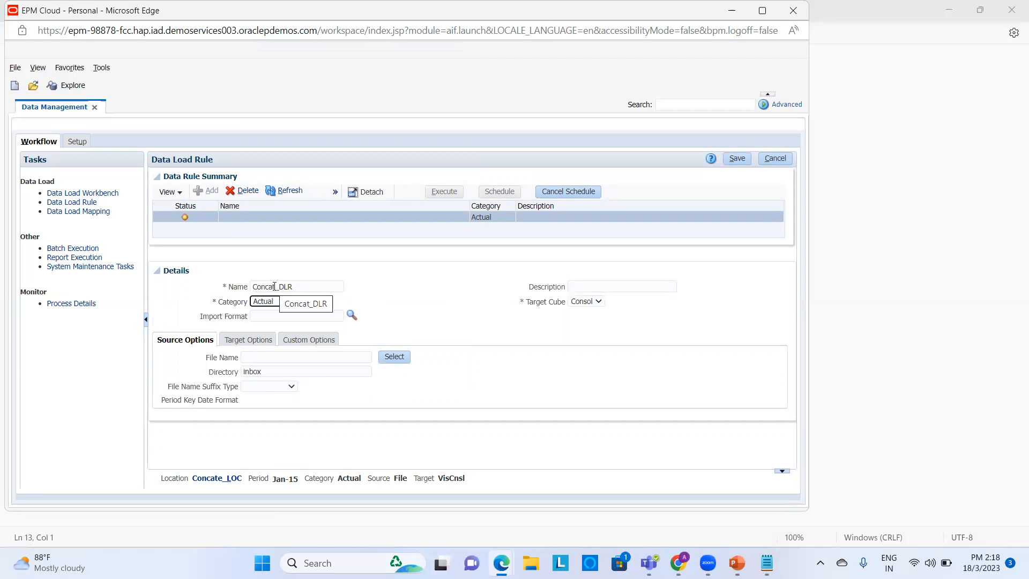
# - Assign the import format Concat_IMF to the new data load rule
pyautogui.press('Tab')
pyautogui.press('Tab')
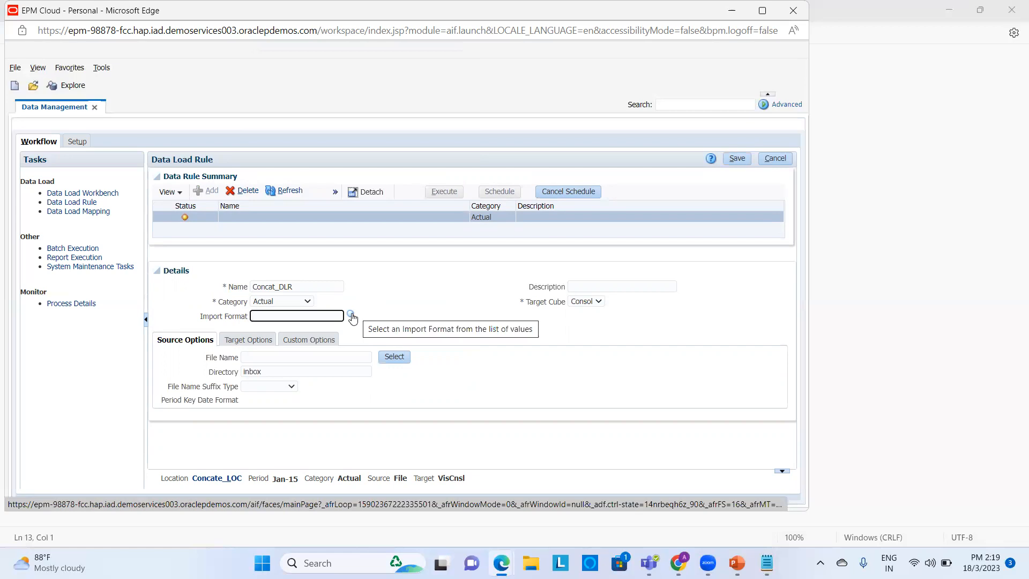
pyautogui.click(351, 316)
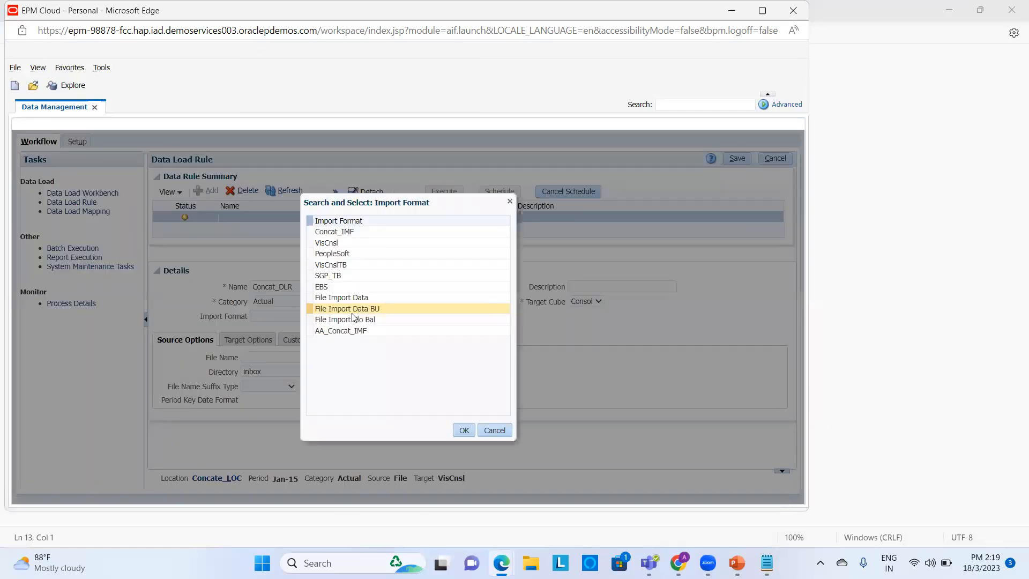
pyautogui.click(356, 230)
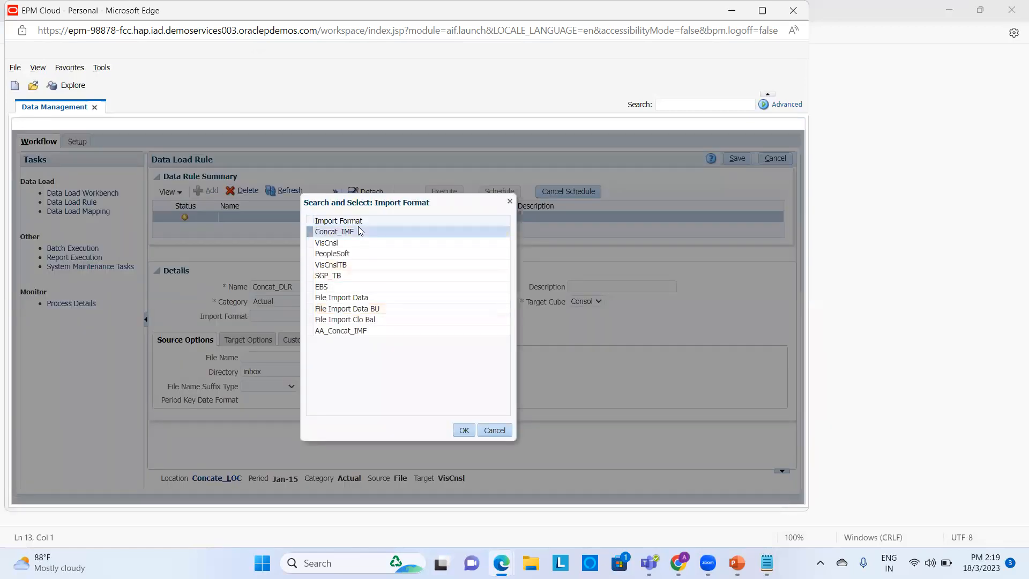
pyautogui.click(462, 430)
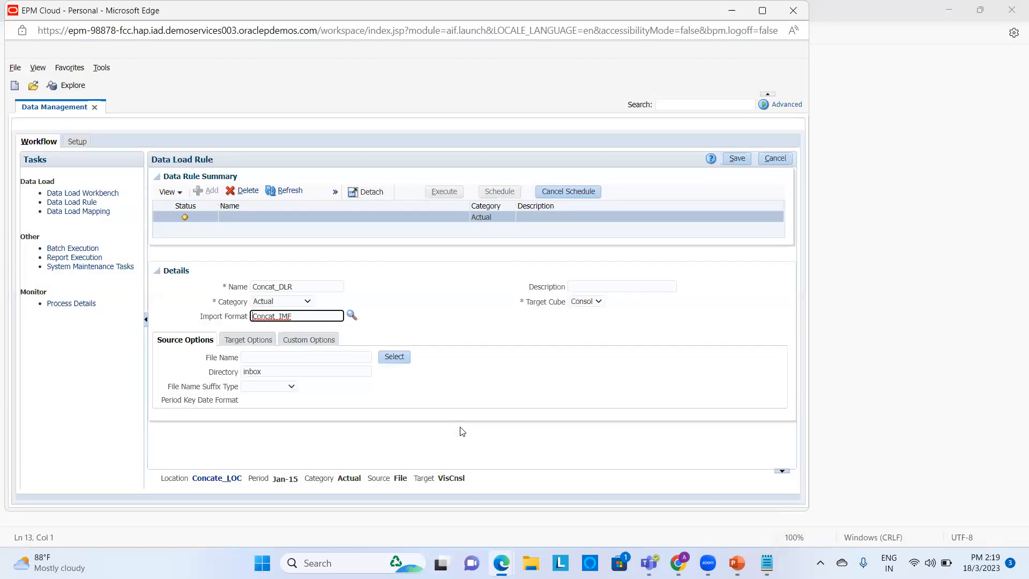
# - Save the Concat_DLR load rule and upload Concanating Source Dimension.txt from the Desktop as its source file
pyautogui.click(740, 159)
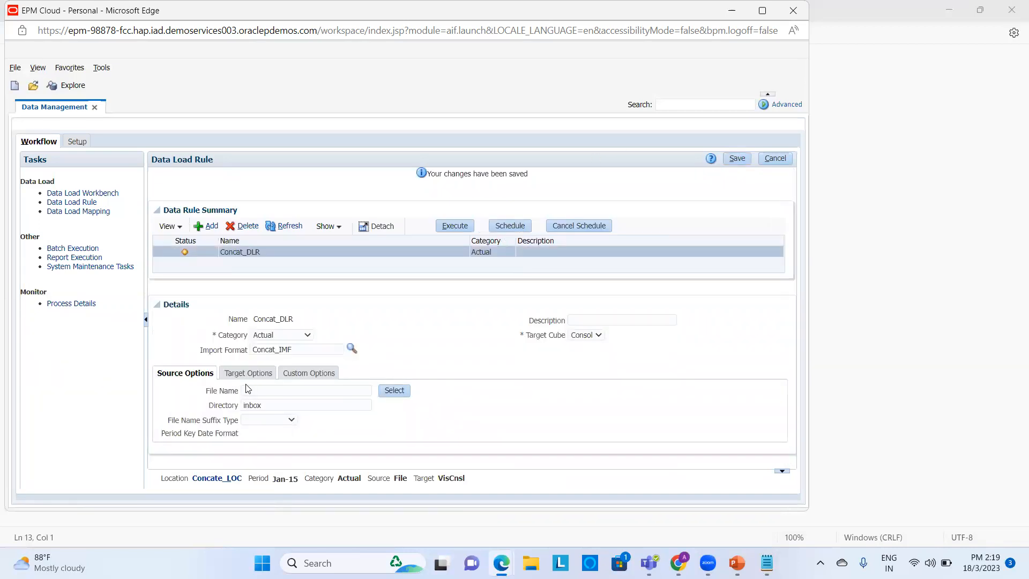
pyautogui.click(392, 392)
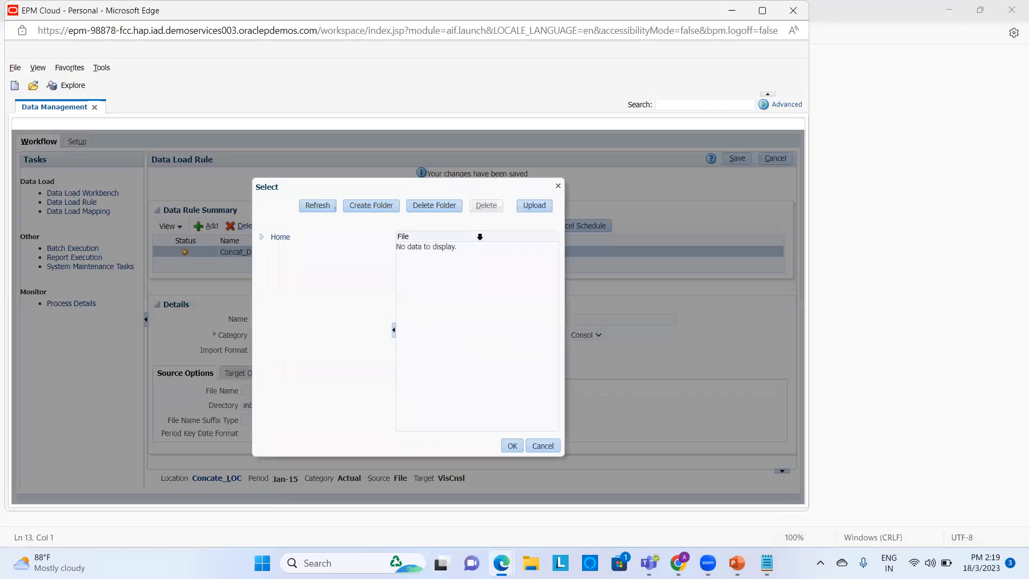
pyautogui.click(545, 206)
pyautogui.click(367, 316)
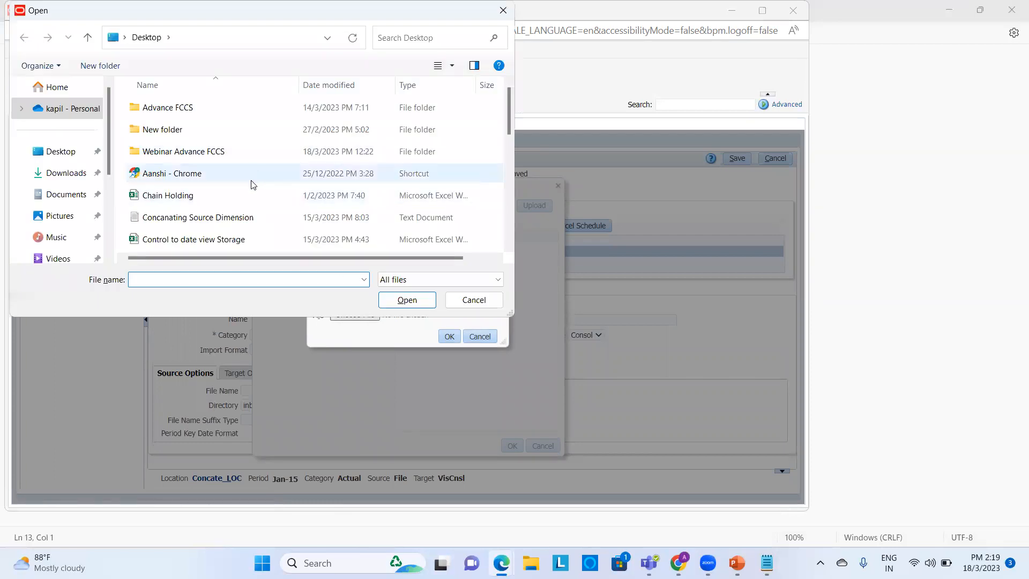
pyautogui.click(251, 219)
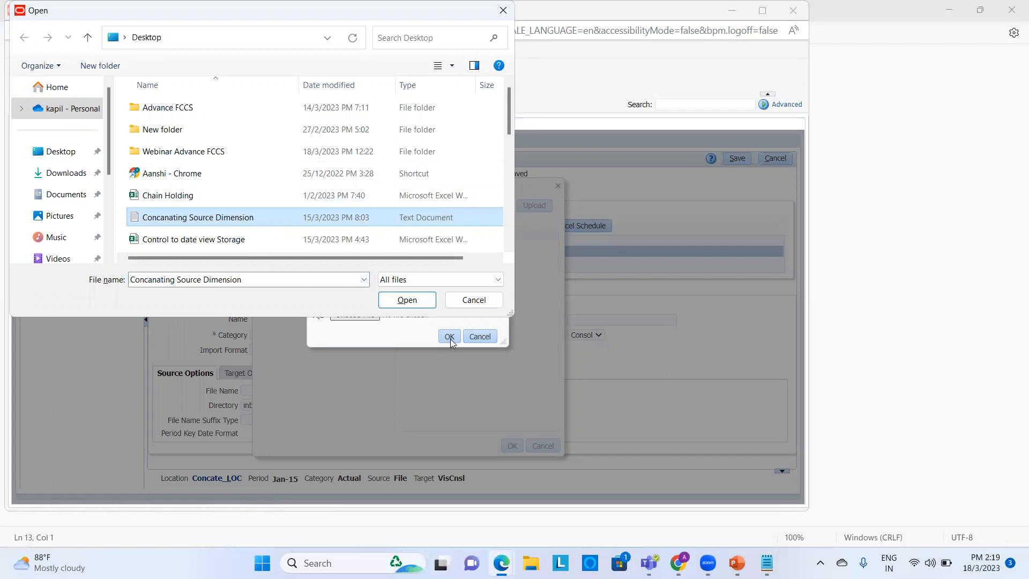
pyautogui.click(402, 300)
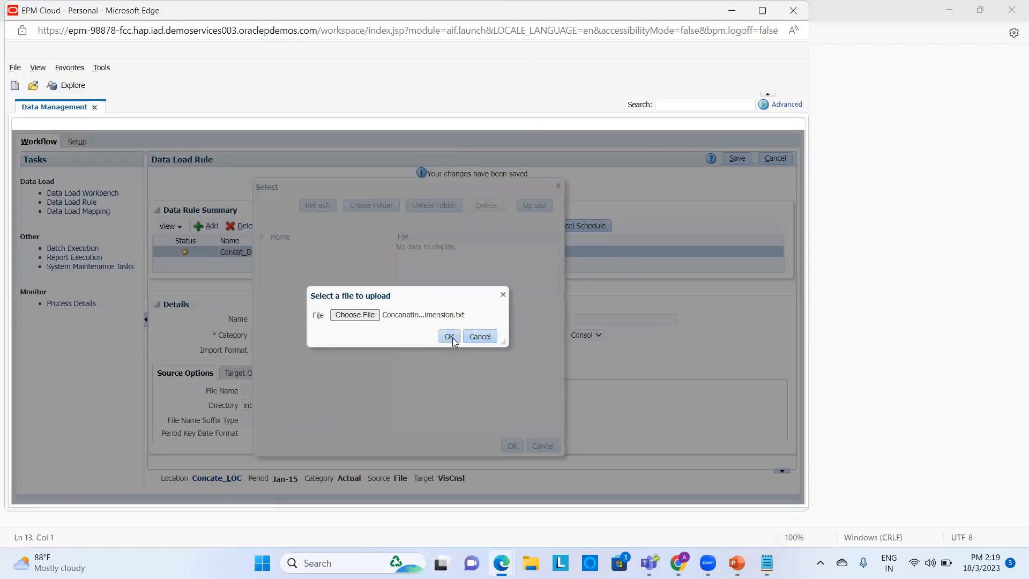
pyautogui.click(453, 339)
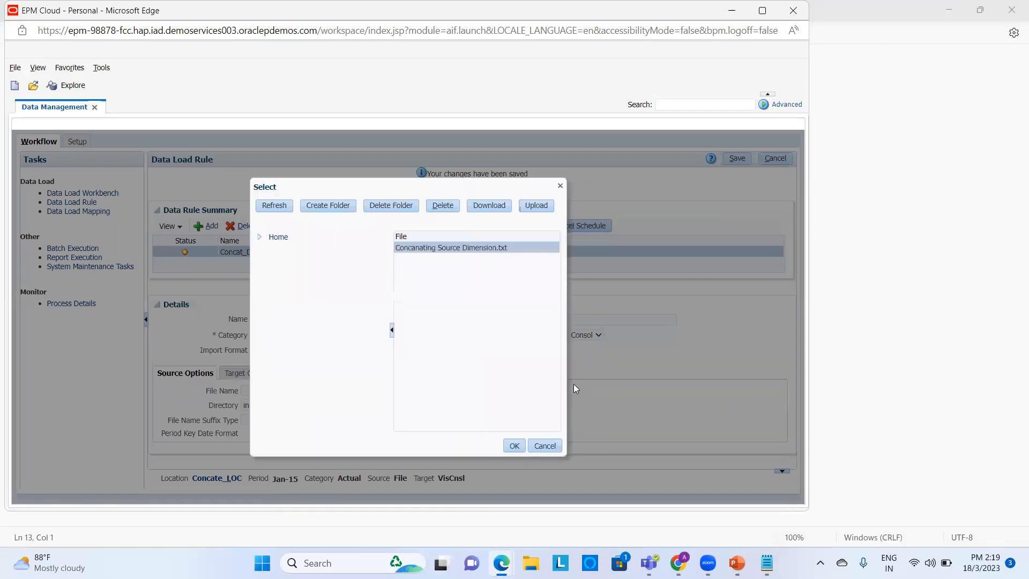
pyautogui.click(515, 447)
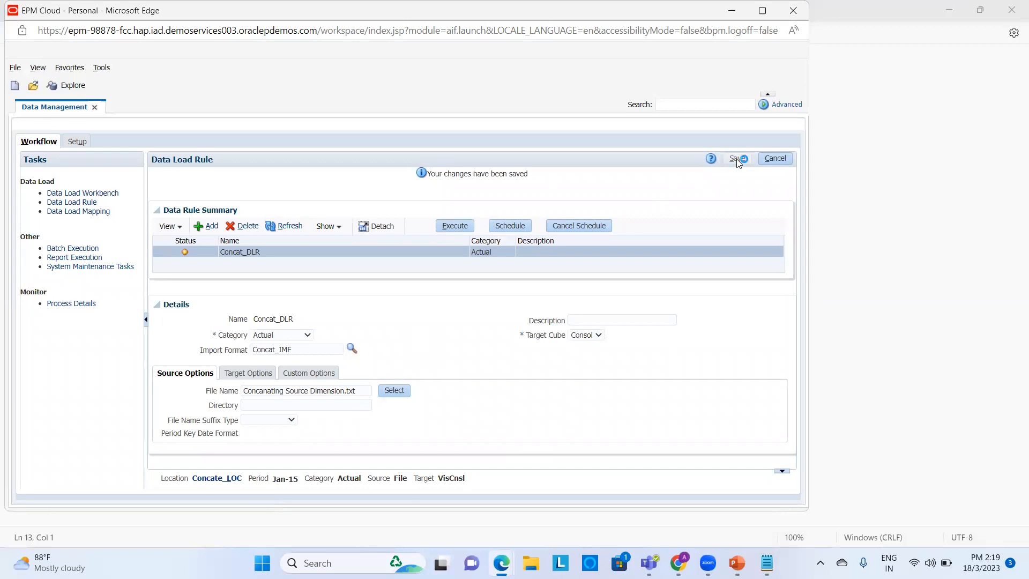
# - Execute the Concat_DLR rule with Import from Source for Jan-15 in Replace mode, and refresh its status
pyautogui.click(462, 225)
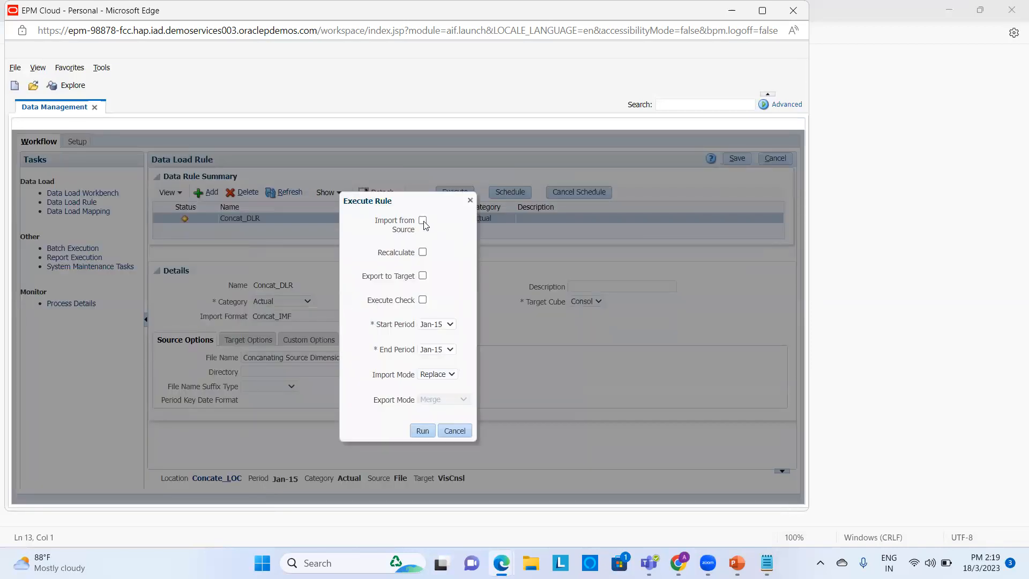
pyautogui.click(423, 220)
pyautogui.click(428, 432)
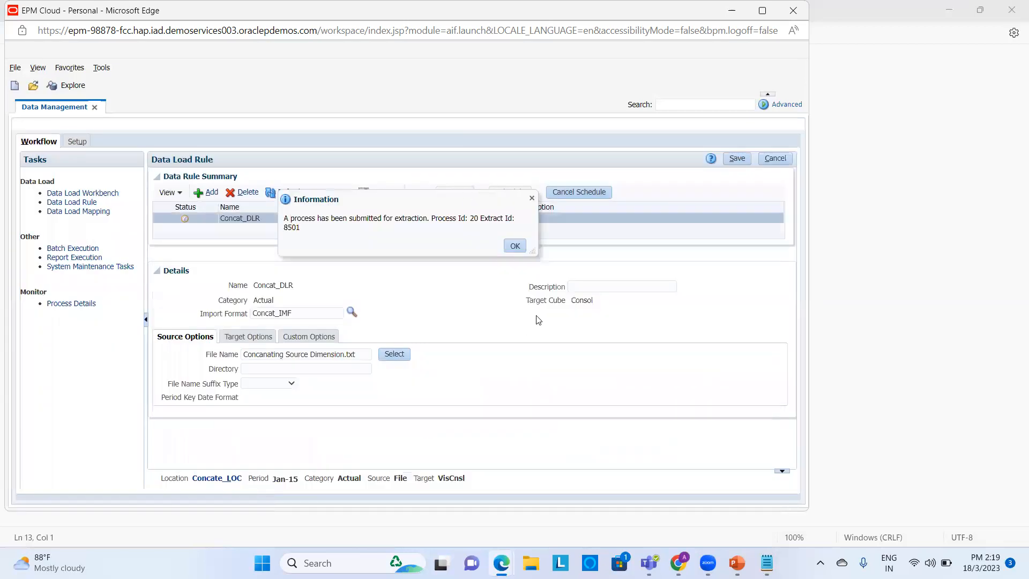
pyautogui.click(515, 246)
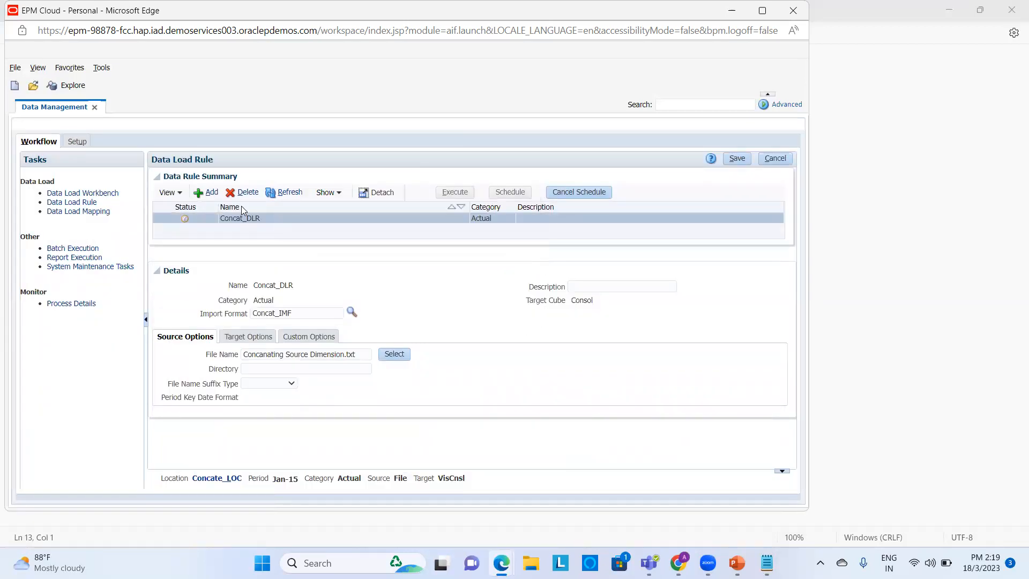
pyautogui.click(279, 193)
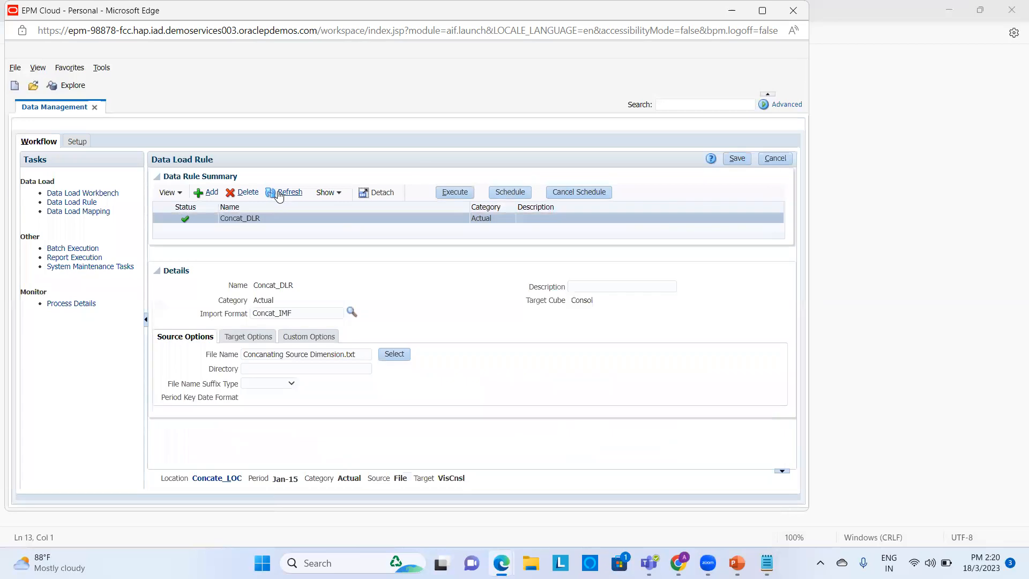
# - Export the imported records to the target from the Data Load Workbench, using export mode Replace and execution mode Online
pyautogui.click(107, 193)
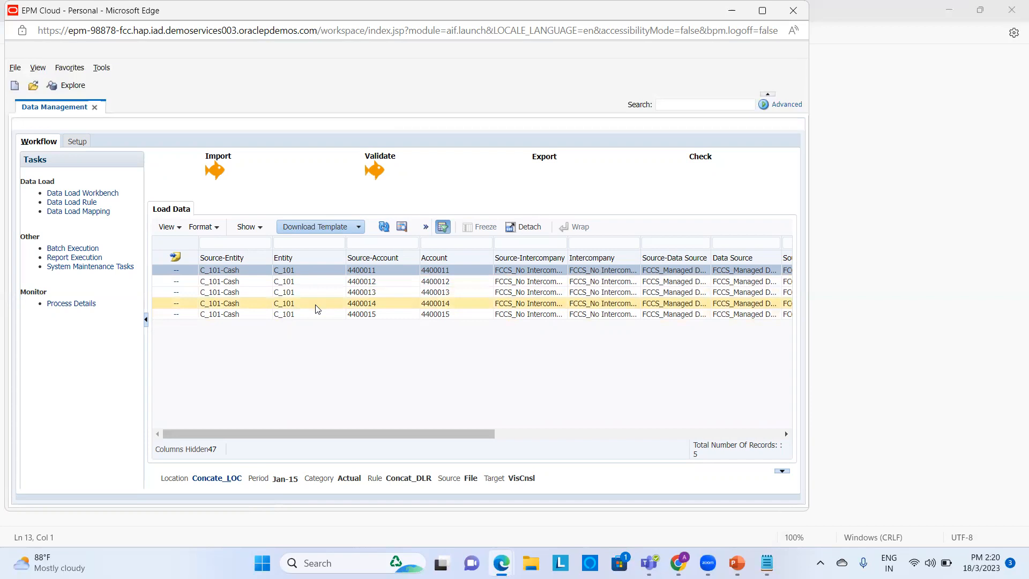
pyautogui.click(547, 156)
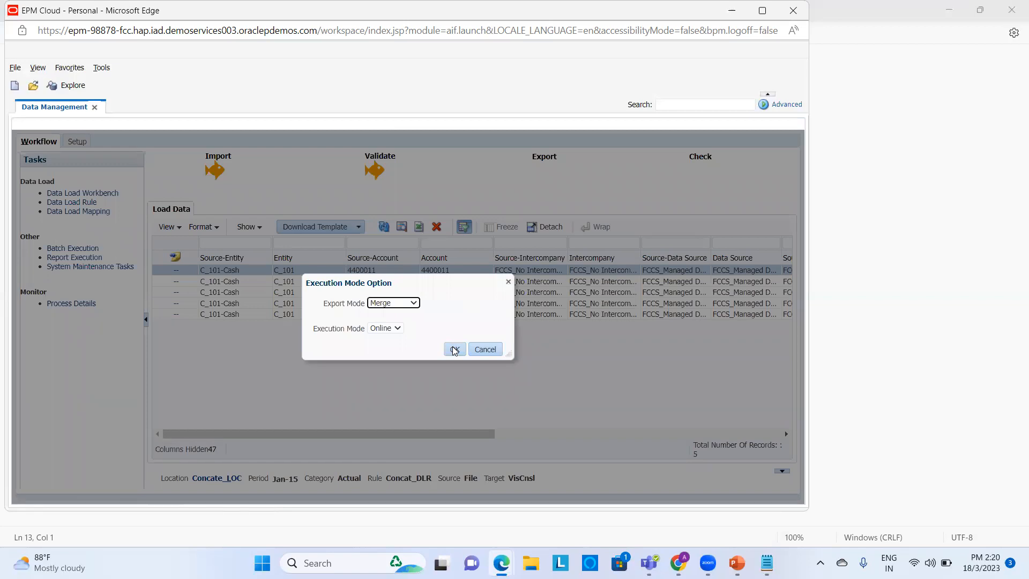
pyautogui.click(413, 304)
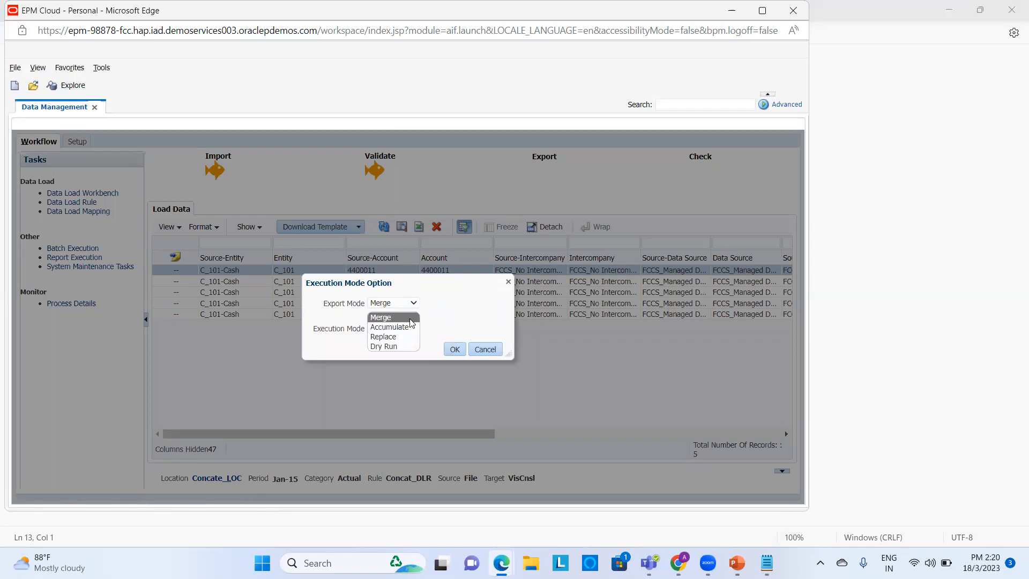
pyautogui.click(404, 337)
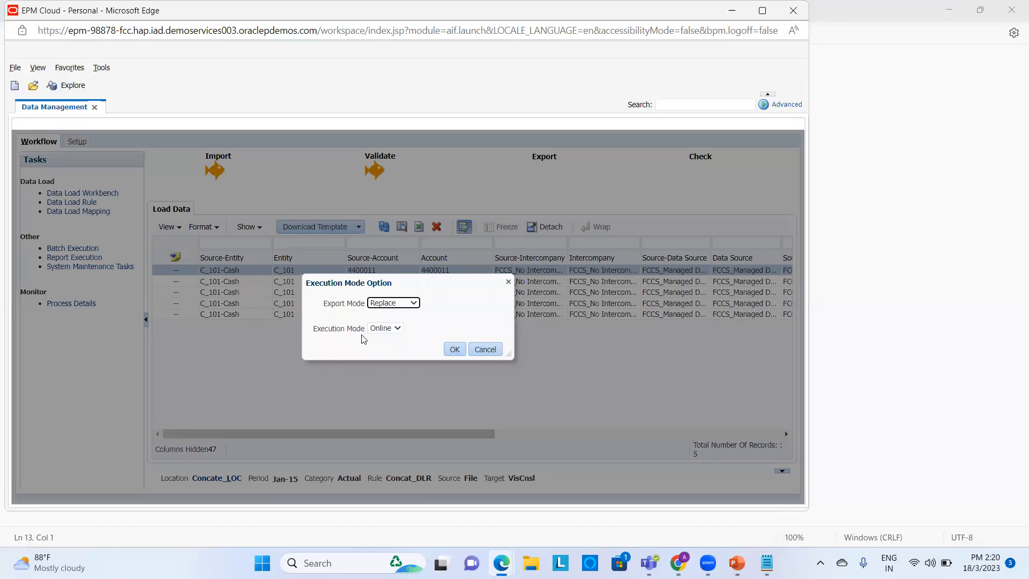
pyautogui.click(455, 353)
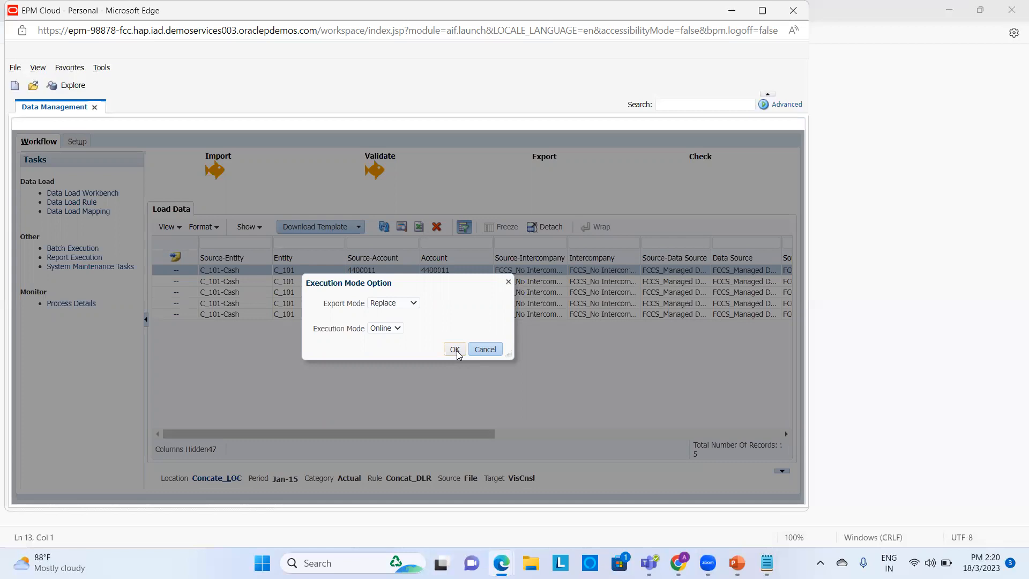
pyautogui.click(455, 350)
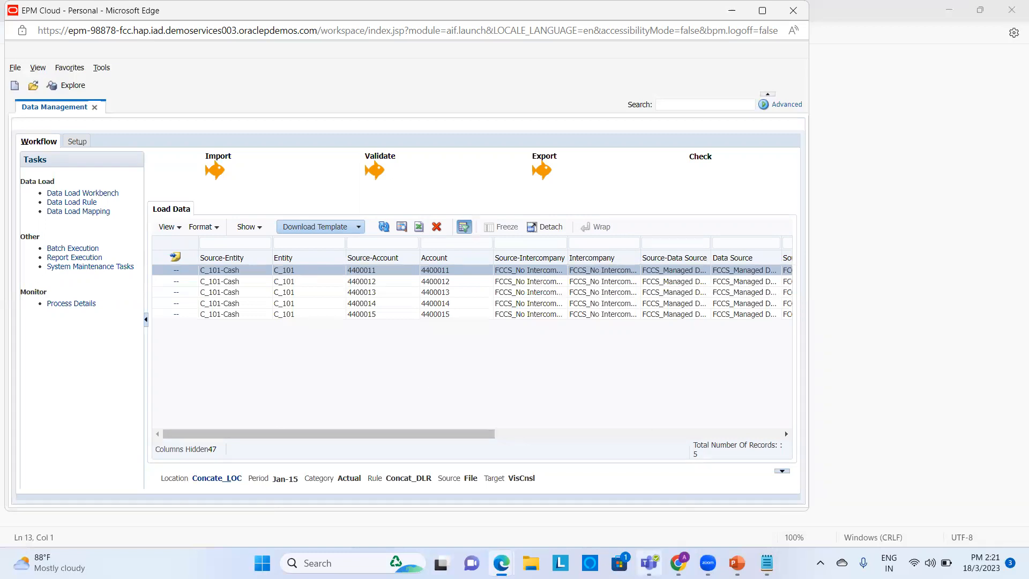
# - Switch to PowerPoint to show the slide on concatenating source dimensions for a file-based source
pyautogui.moveTo(650, 563)
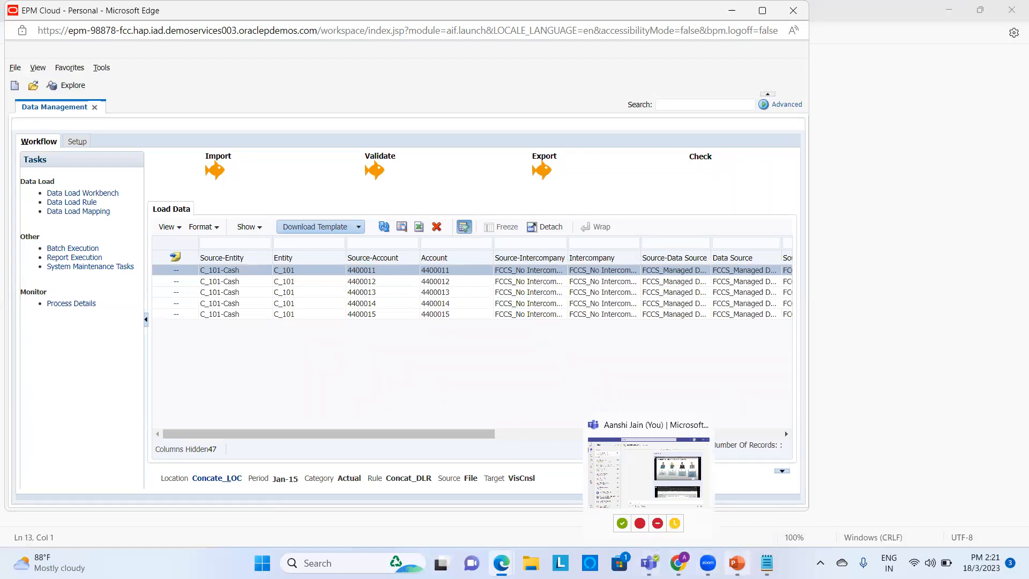
pyautogui.moveTo(737, 563)
pyautogui.click(736, 496)
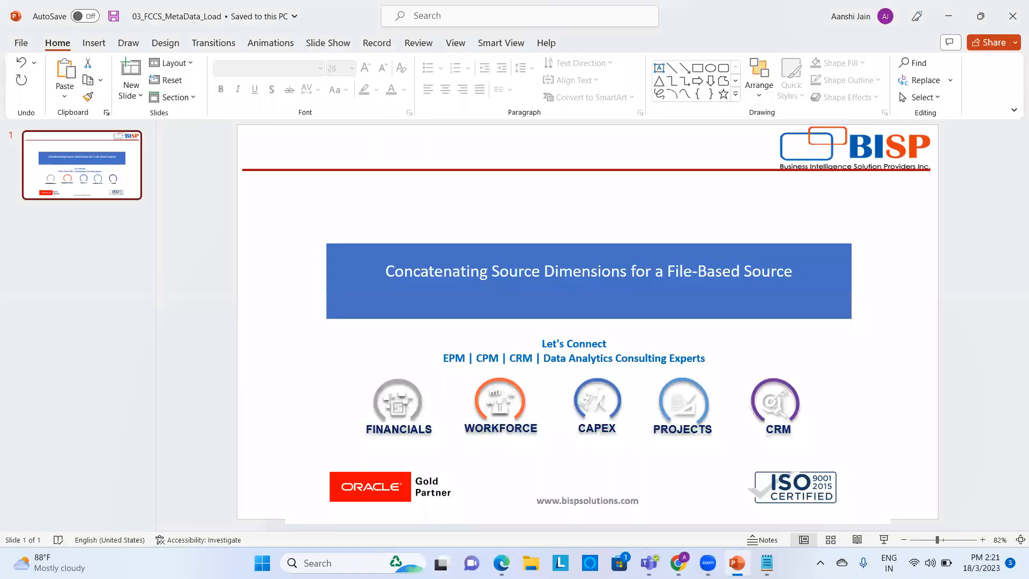